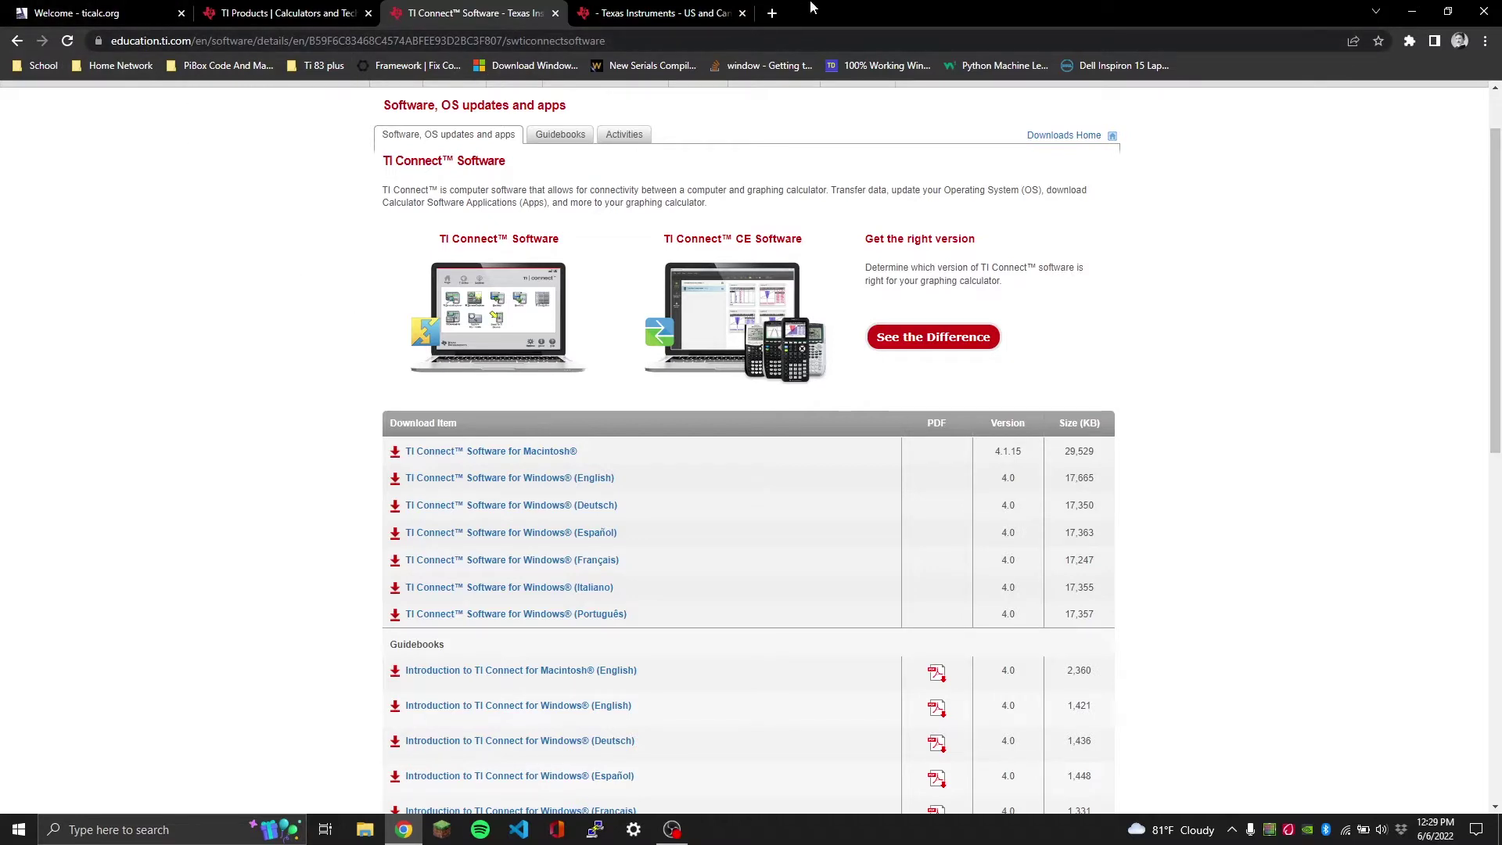
# Step: Open a new Chrome tab beside the TI Connect Software download page
pyautogui.click(770, 12)
# Step: Search the web for 'ti connect', fixing the misspelling first
pyautogui.write('ti coone')
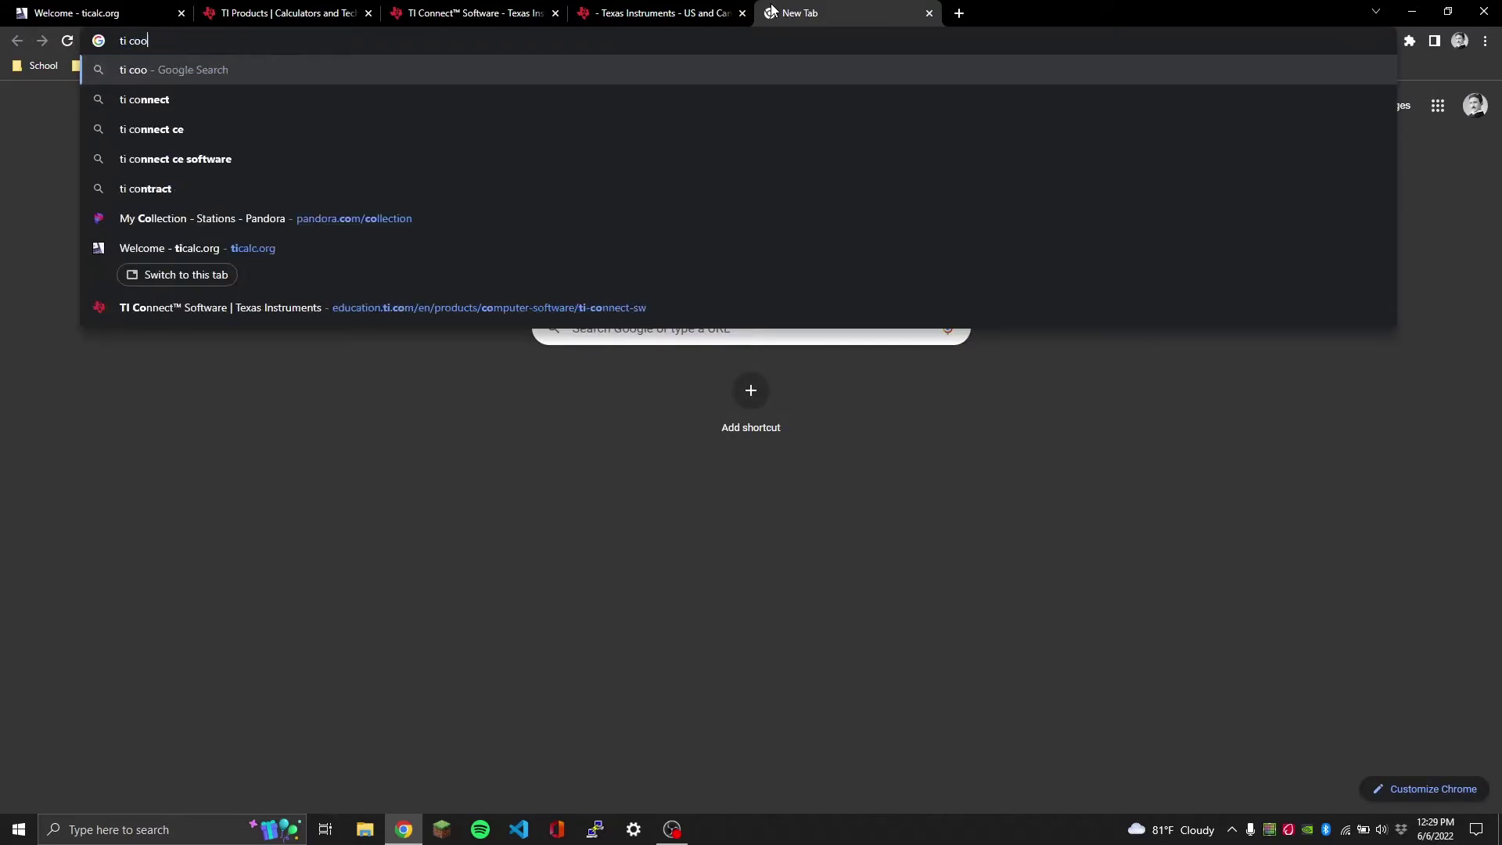
pyautogui.press('BackSpace')
pyautogui.press('BackSpace')
pyautogui.press('BackSpace')
pyautogui.write('nnect')
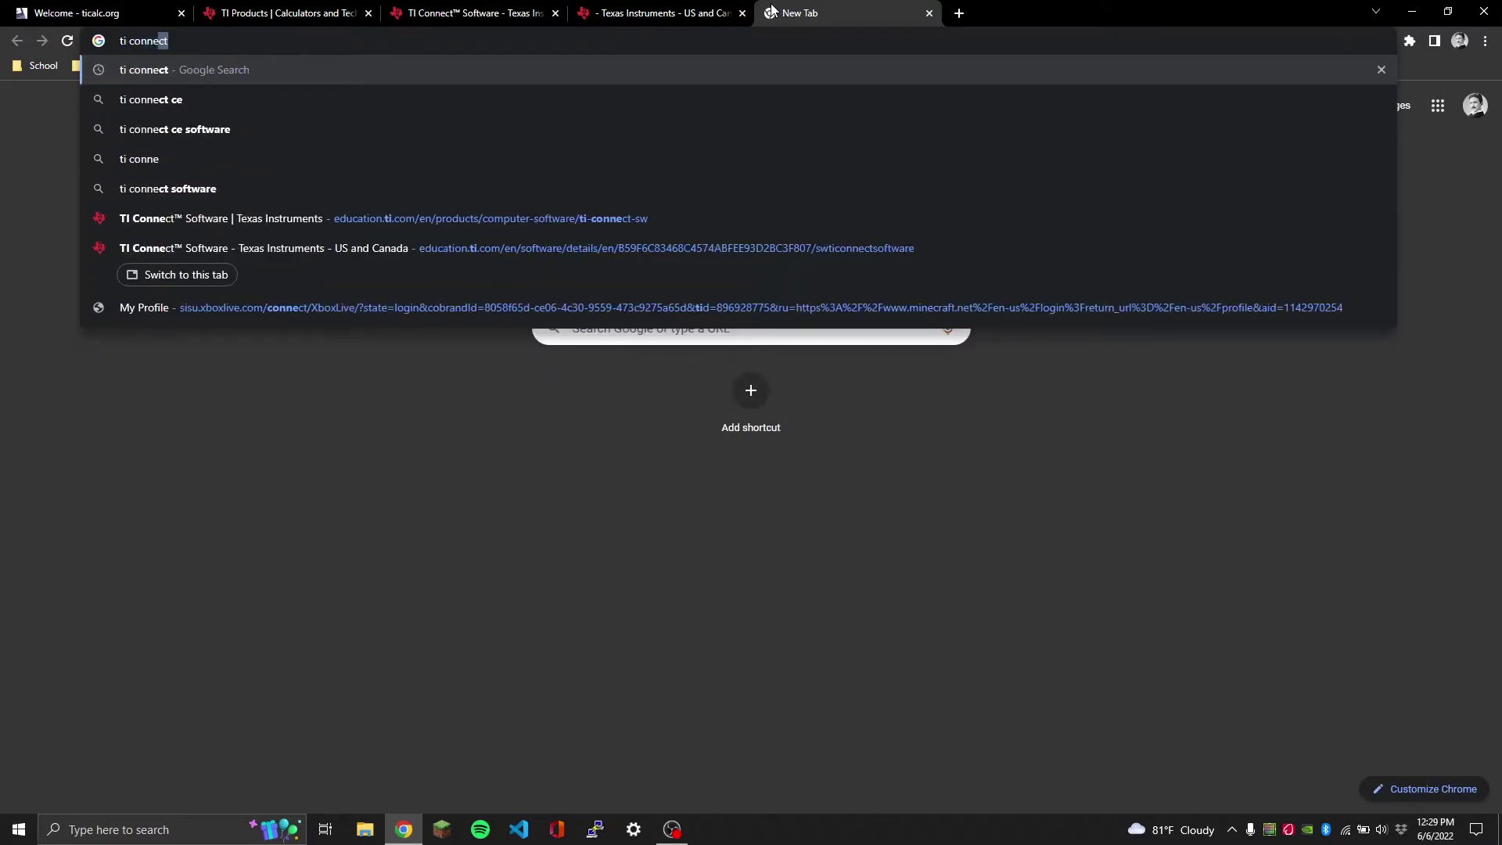
pyautogui.press('Return')
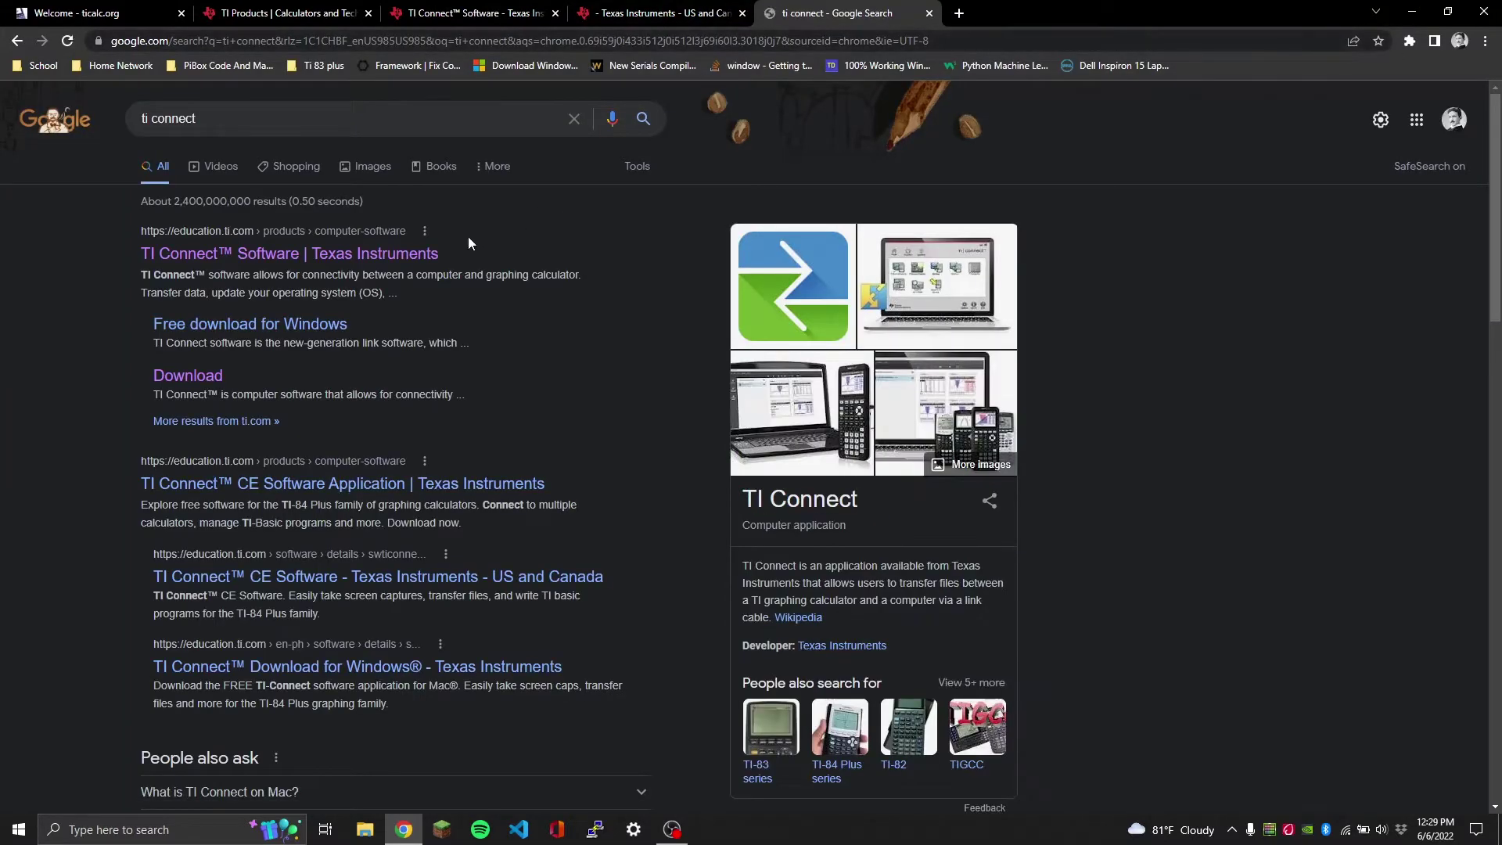
# Step: Open the official TI Connect page on education.ti.com and go to its downloads listing
pyautogui.click(305, 255)
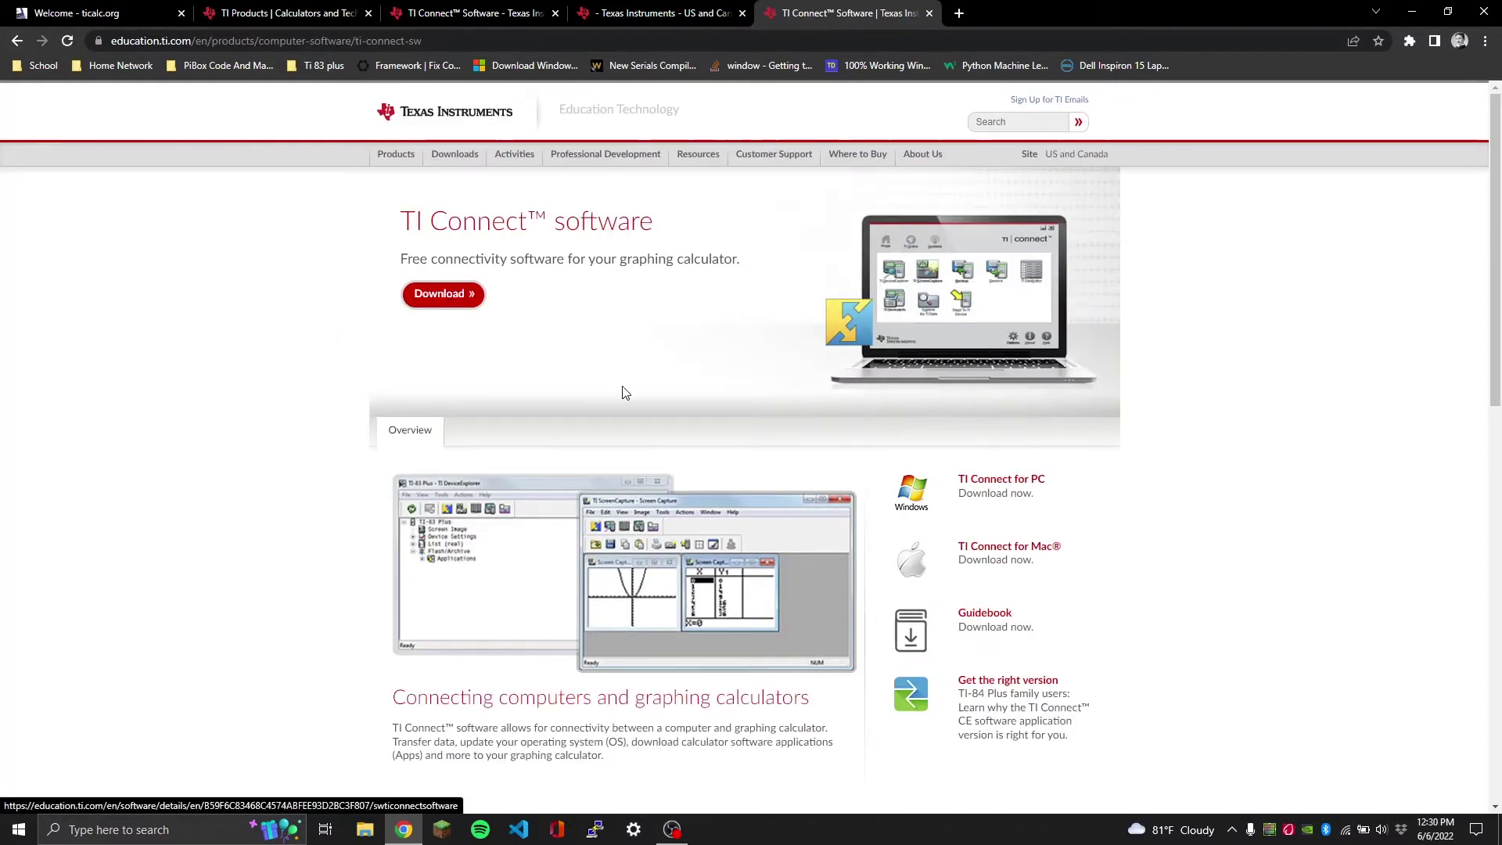
pyautogui.scroll(-2, 576, 424)
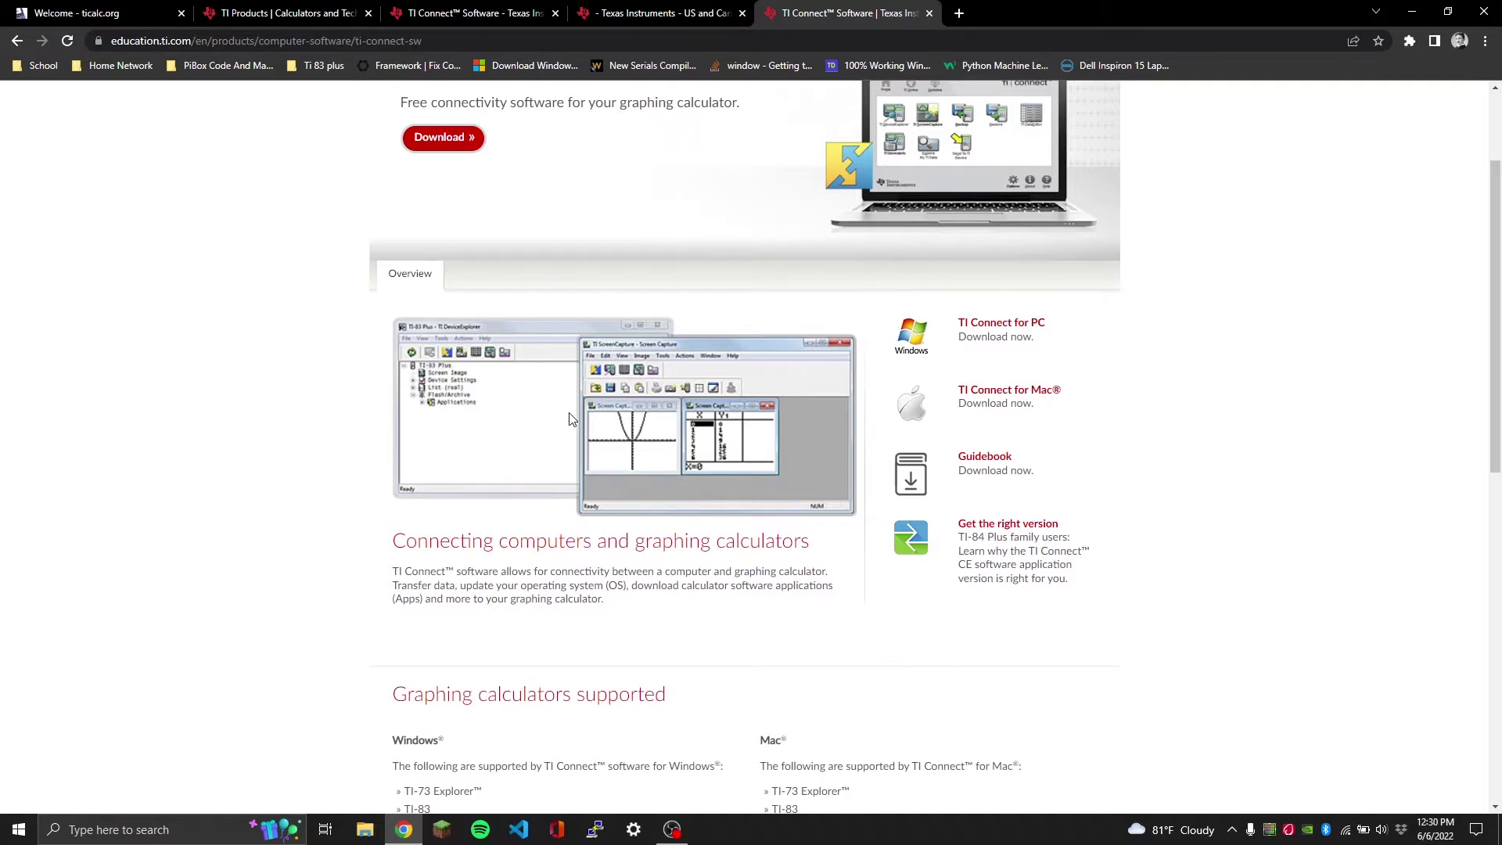
pyautogui.scroll(2, 571, 420)
pyautogui.click(457, 302)
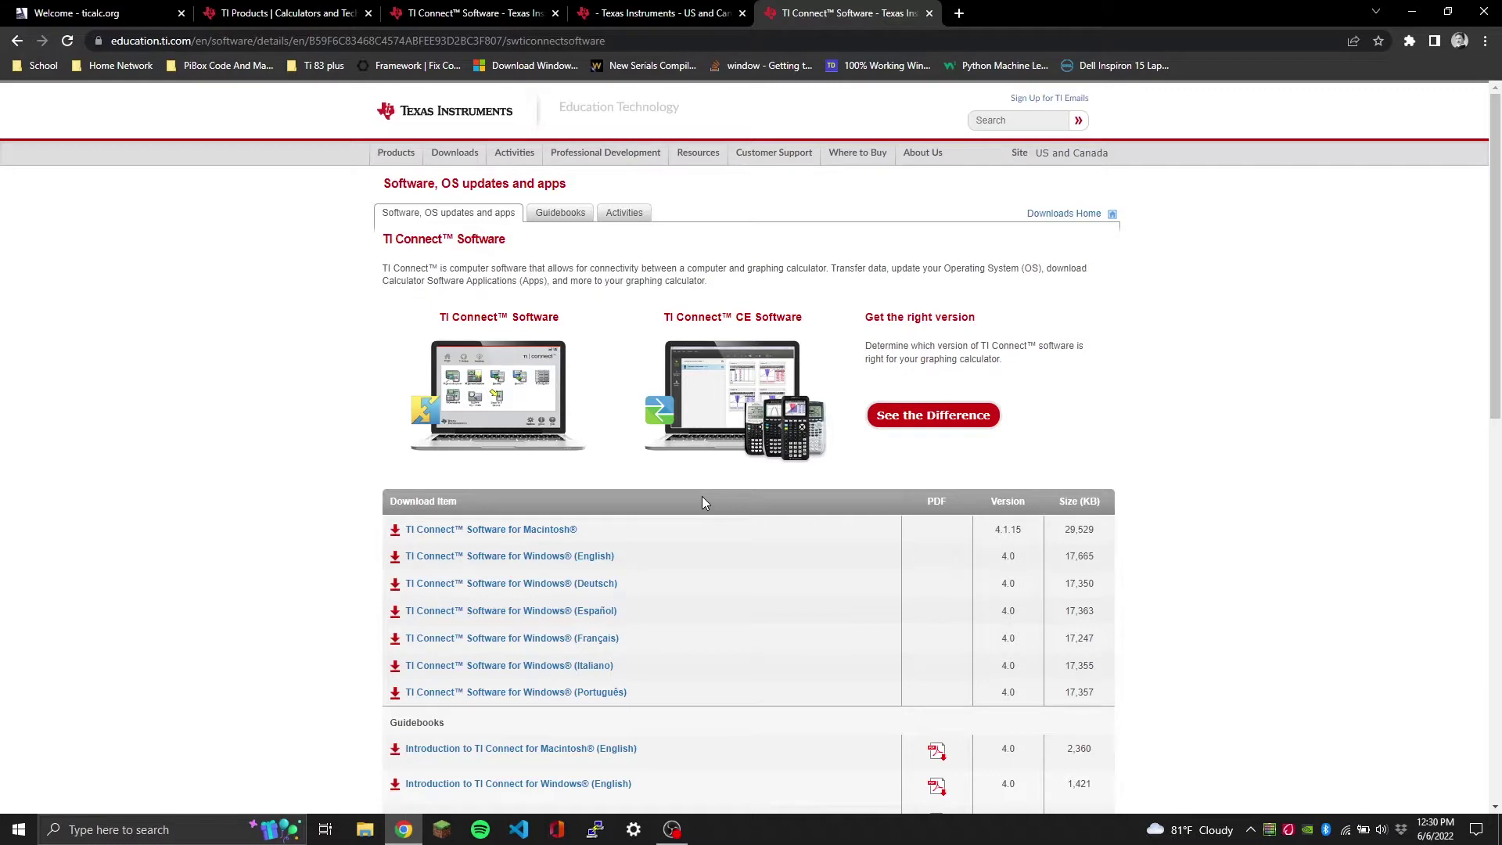
# Step: Launch the TI Connect app through a Windows search for 'ti connect'
pyautogui.click(194, 819)
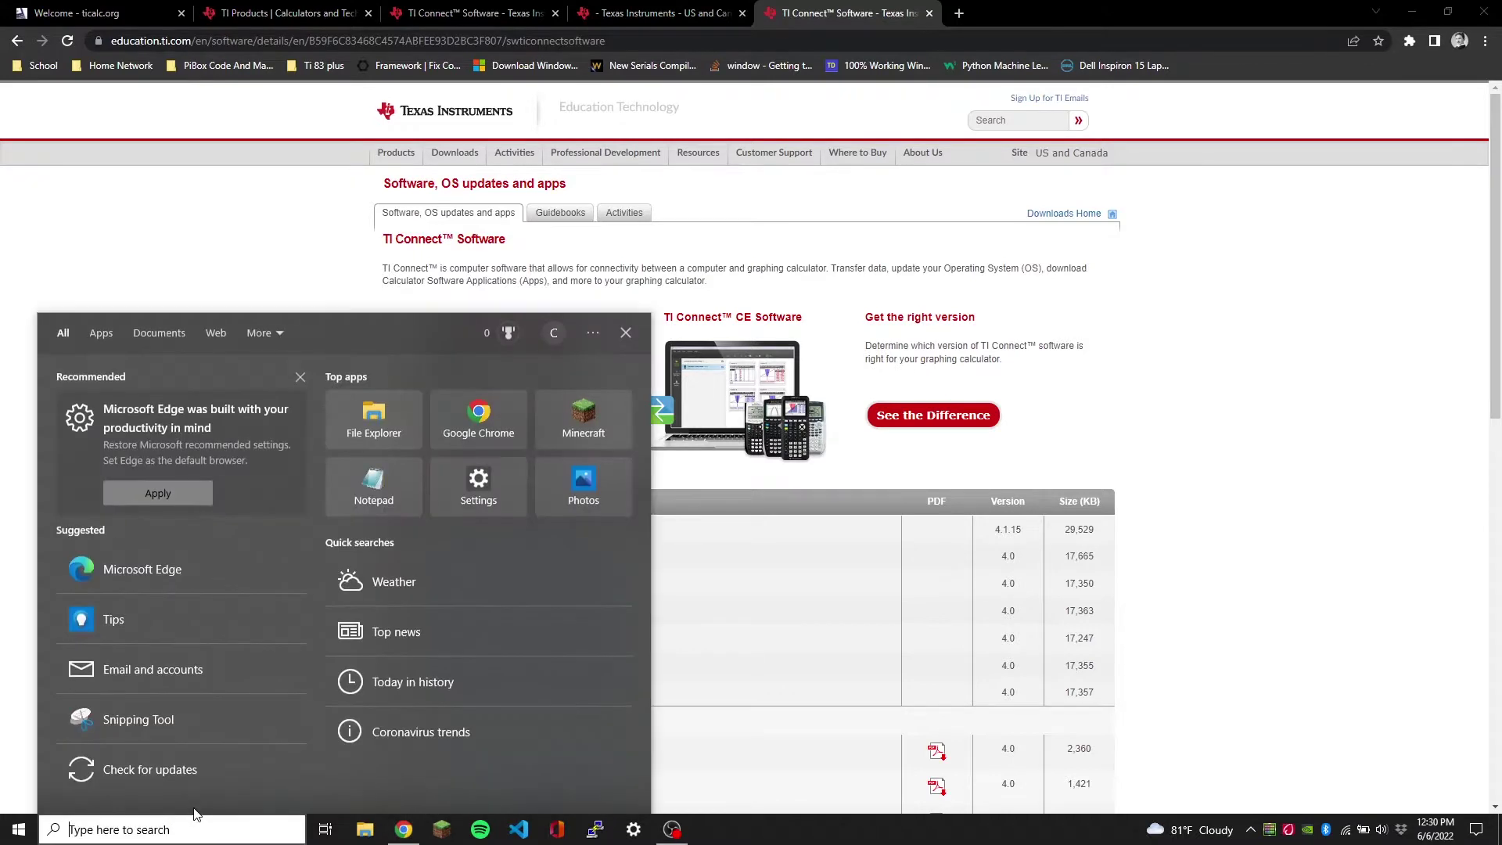
pyautogui.write('ti co')
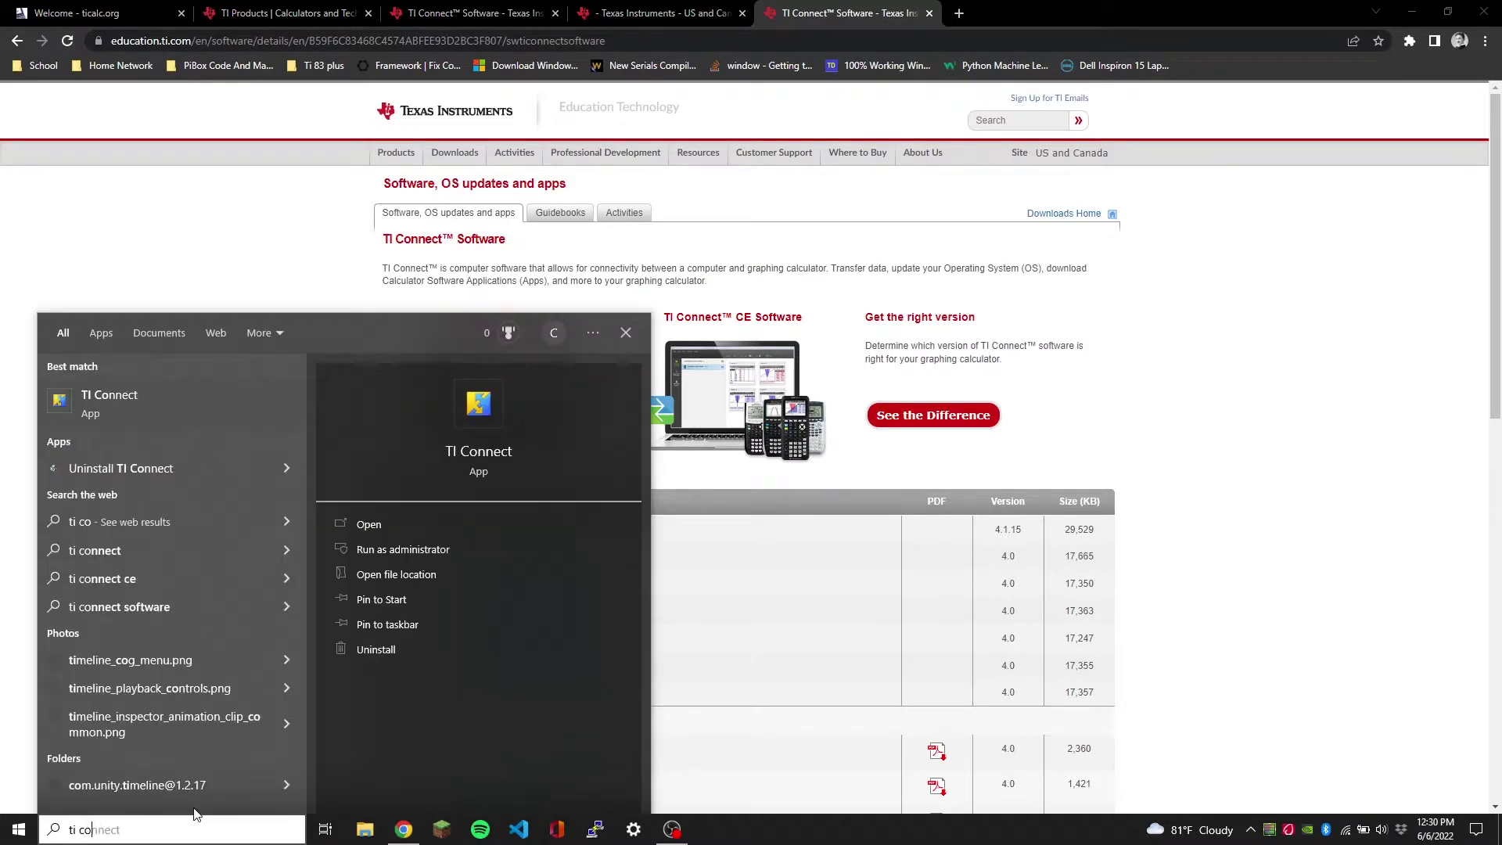
pyautogui.write('nnect')
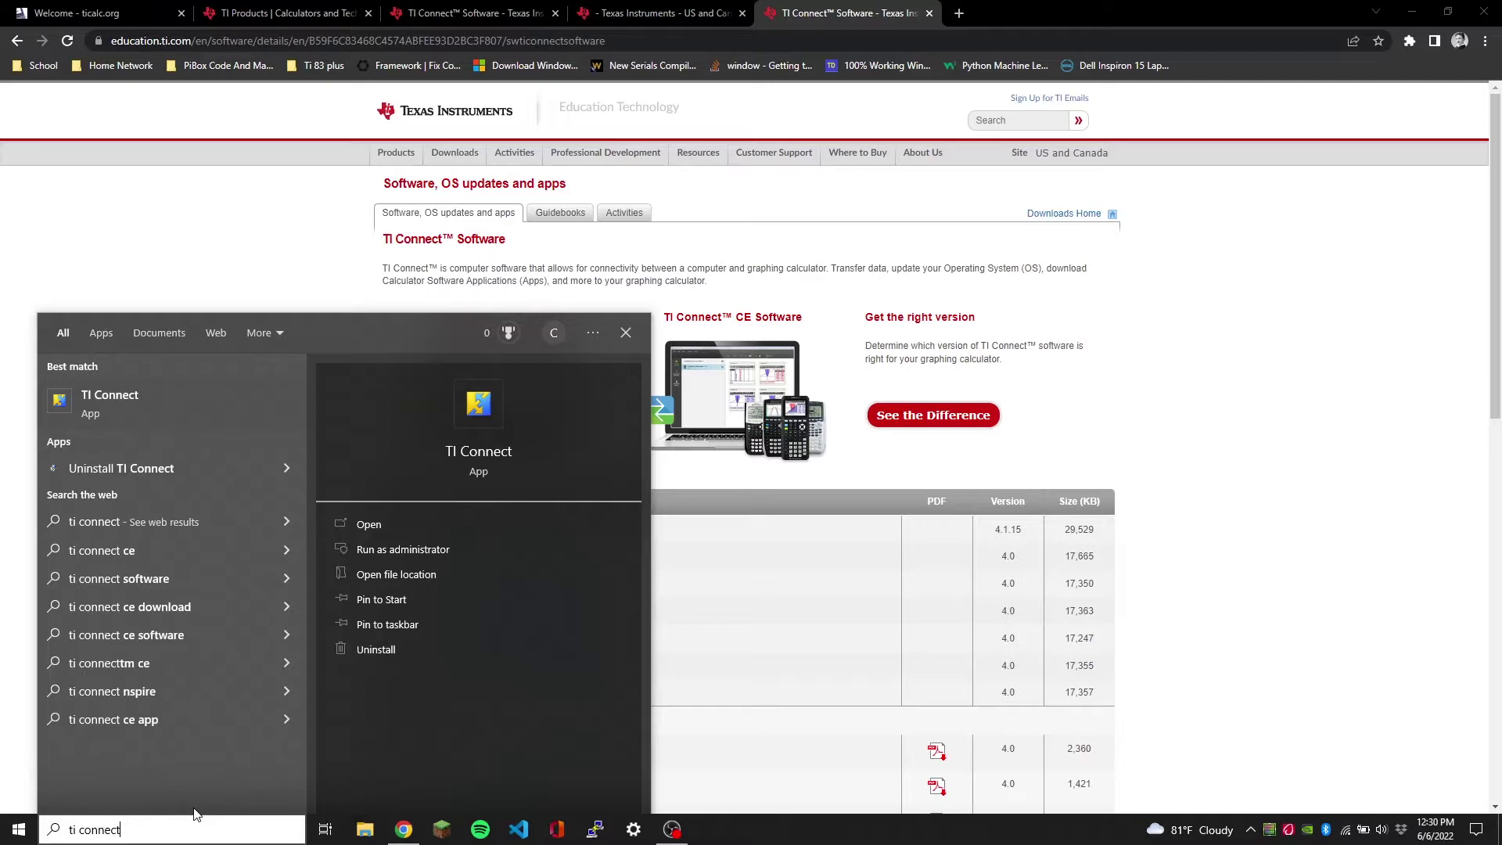
pyautogui.press('Return')
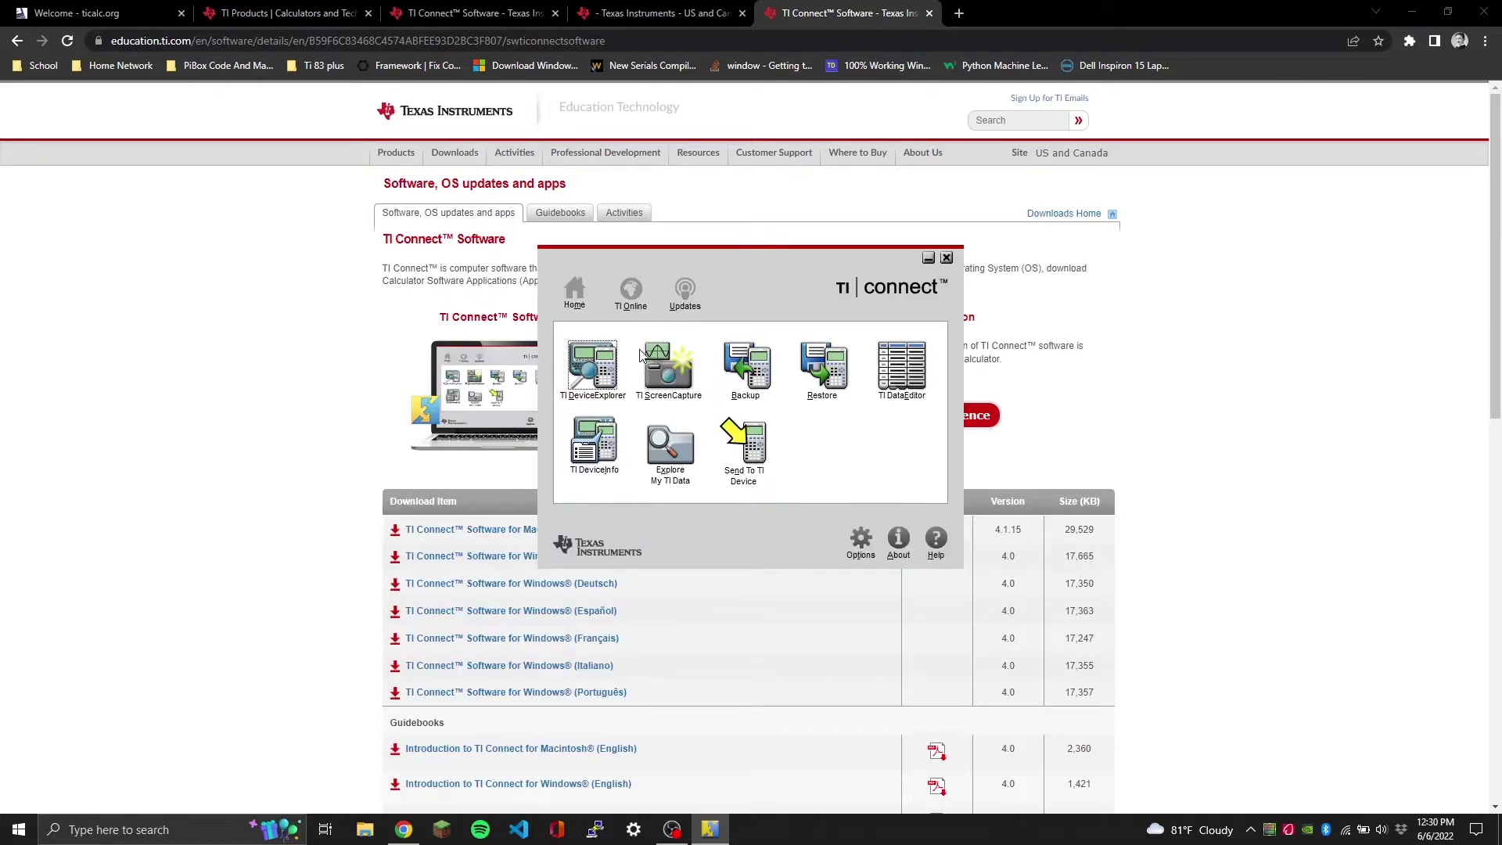
# Step: Open TI DeviceExplorer and refresh to detect the TI-83 Plus, then end it when it freezes
pyautogui.click(581, 381)
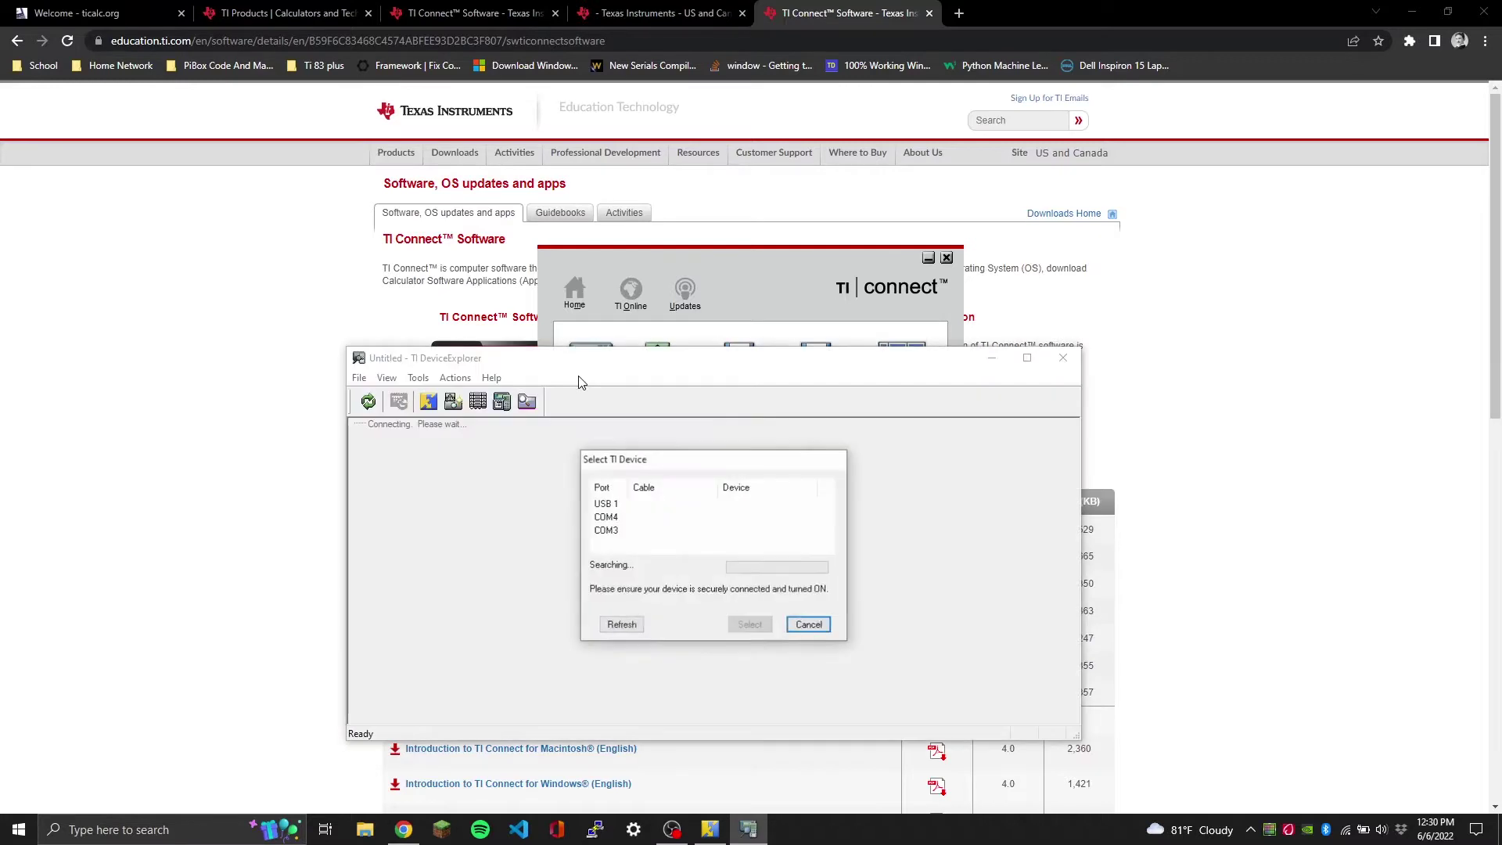
pyautogui.moveTo(601, 468); pyautogui.dragTo(684, 412)
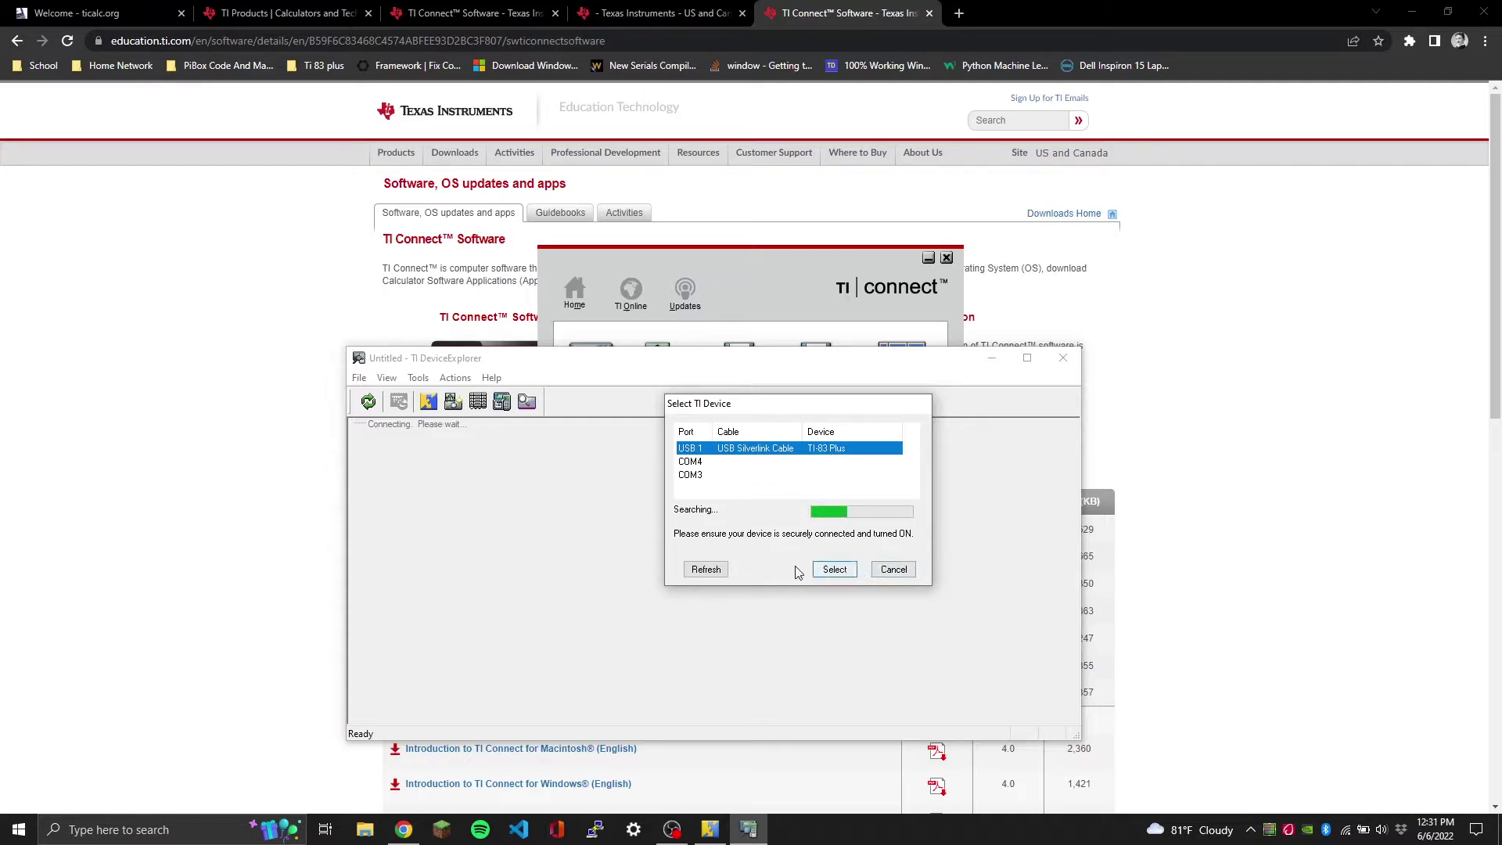
pyautogui.click(707, 570)
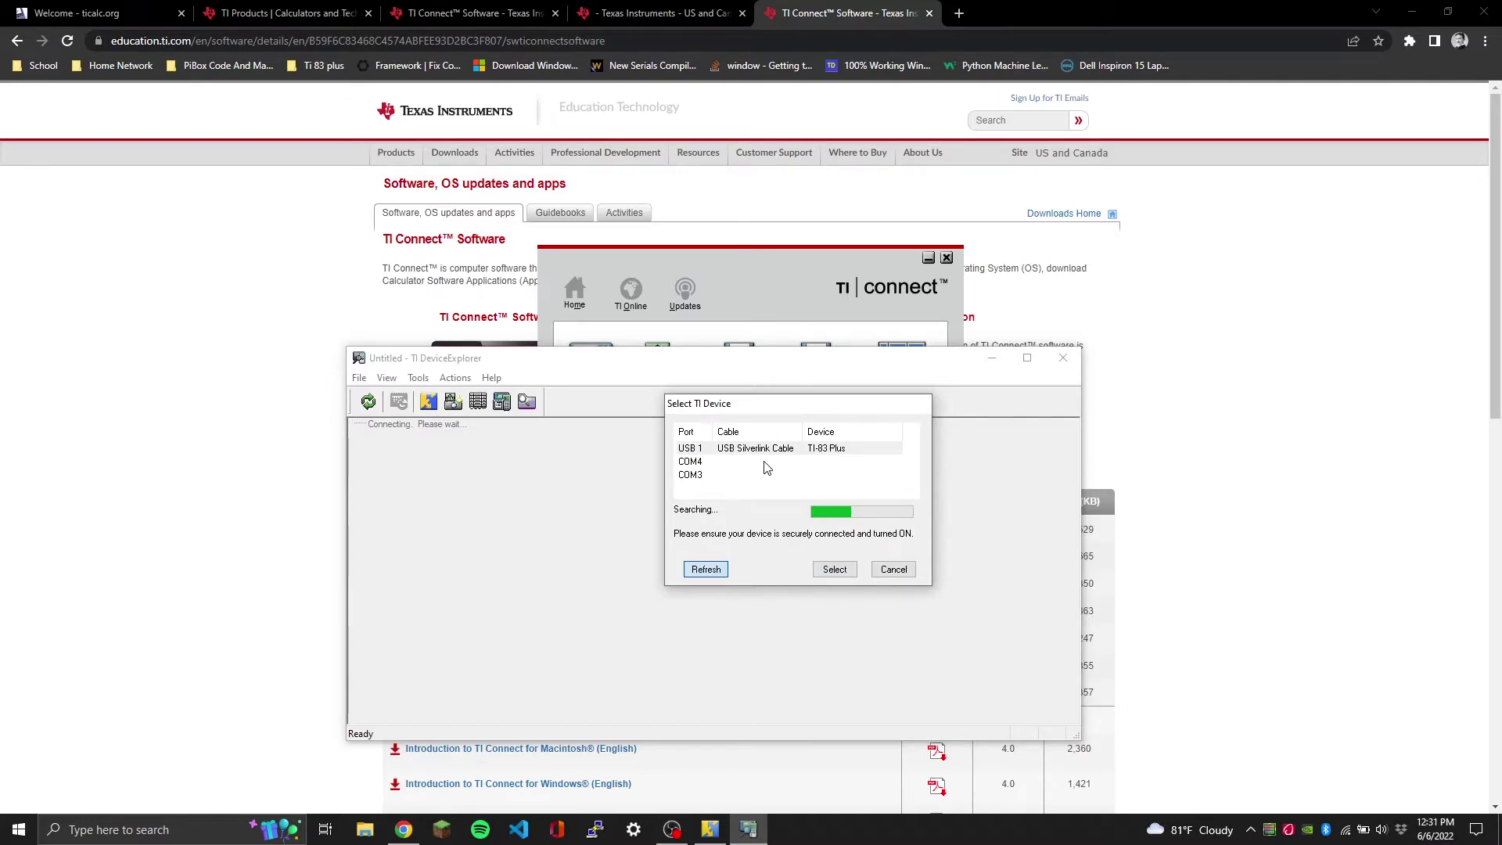
pyautogui.moveTo(802, 406); pyautogui.dragTo(849, 365)
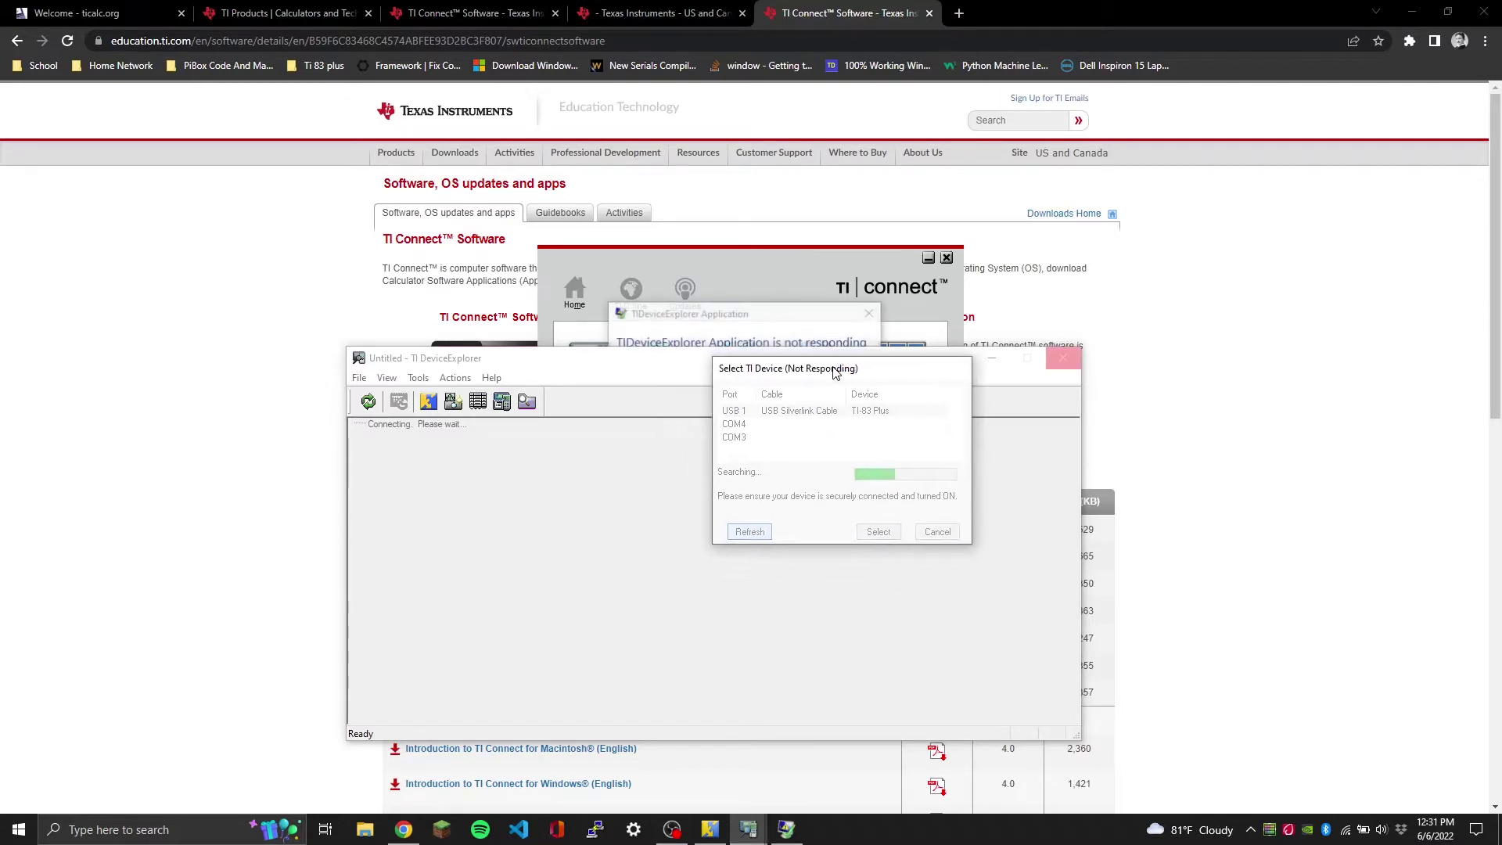
pyautogui.click(753, 395)
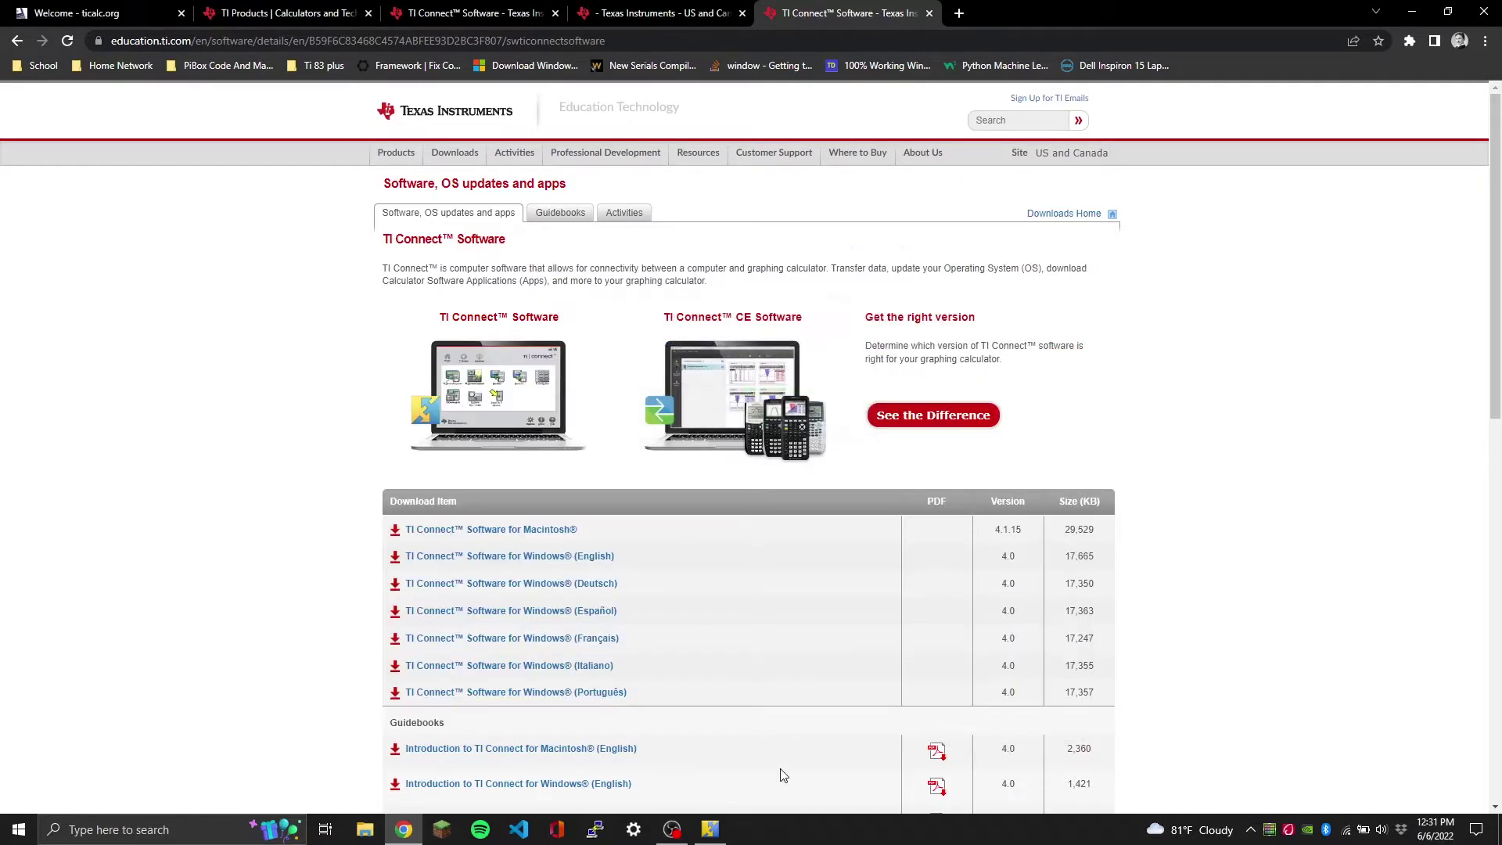
pyautogui.click(710, 829)
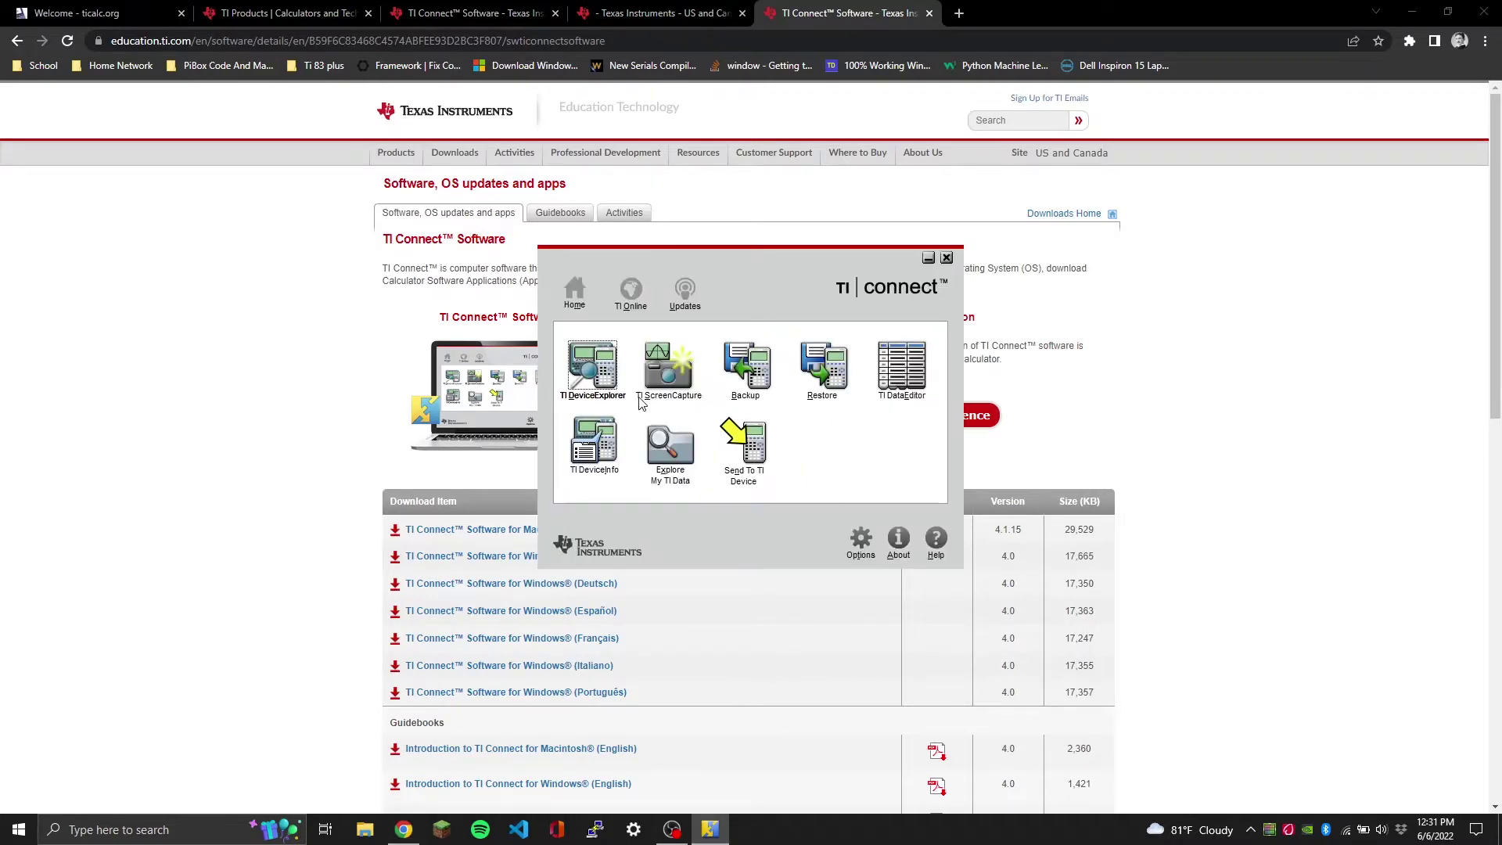
# Step: Reopen DeviceExplorer on the TI-83 Plus and expand Protected Program to reveal DOOM
pyautogui.click(576, 368)
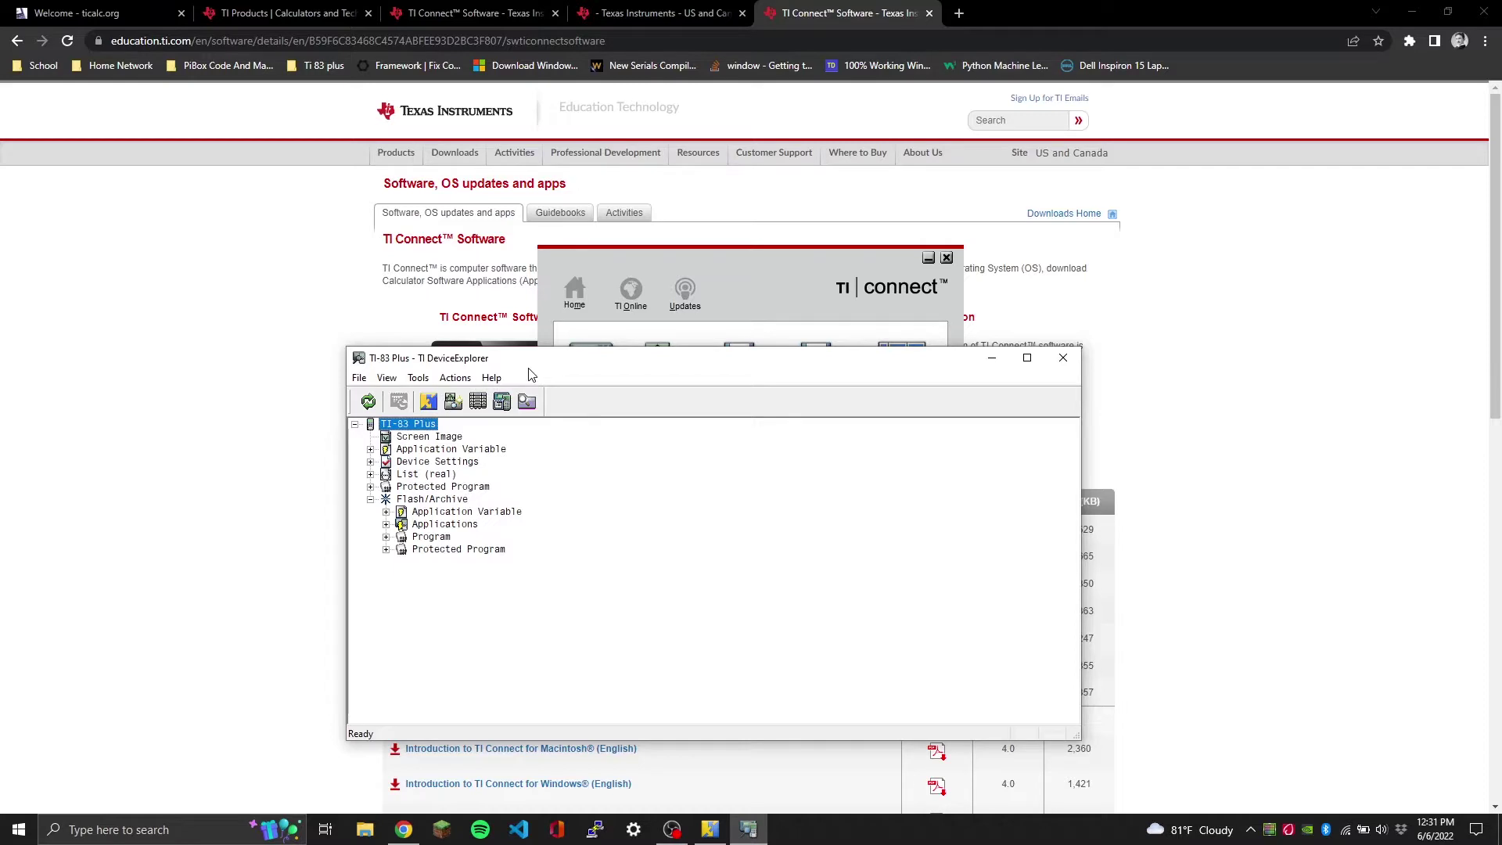
pyautogui.click(431, 539)
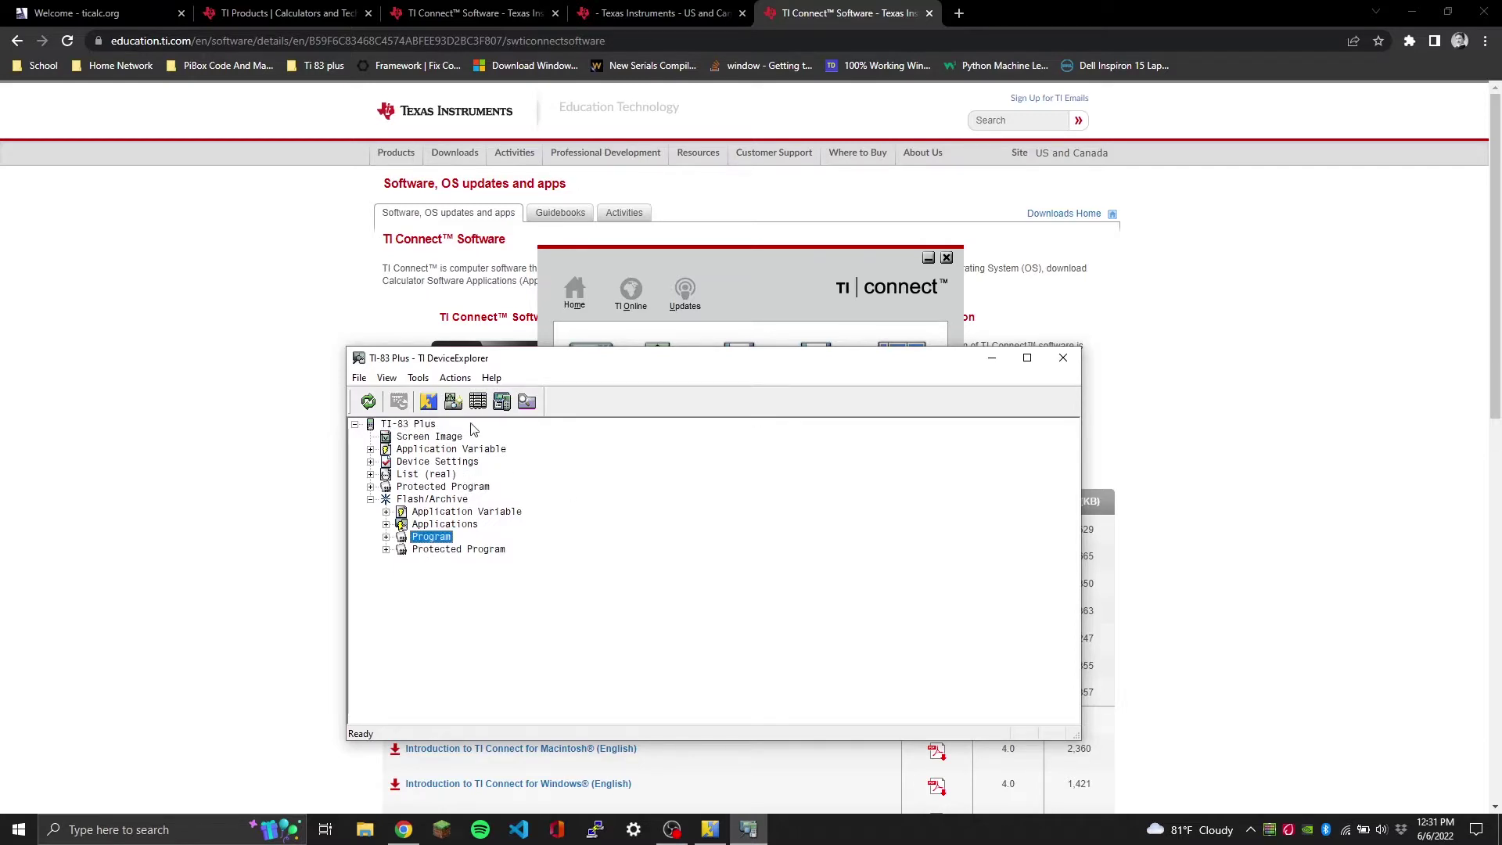
pyautogui.doubleClick(420, 488)
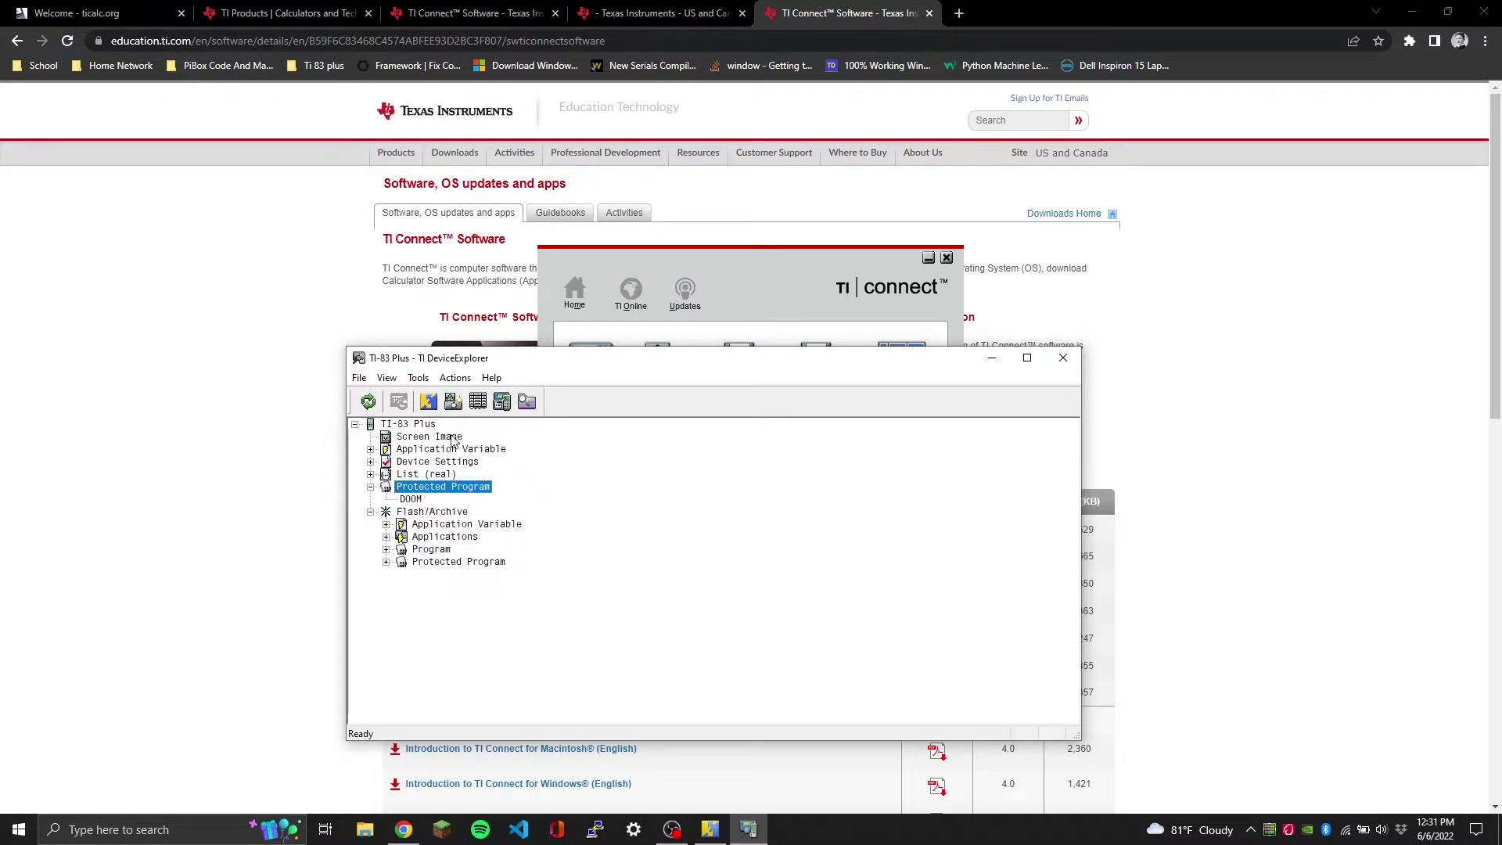
# Step: Expand the archived Protected Program and Program folders and scroll through the listed programs
pyautogui.click(400, 426)
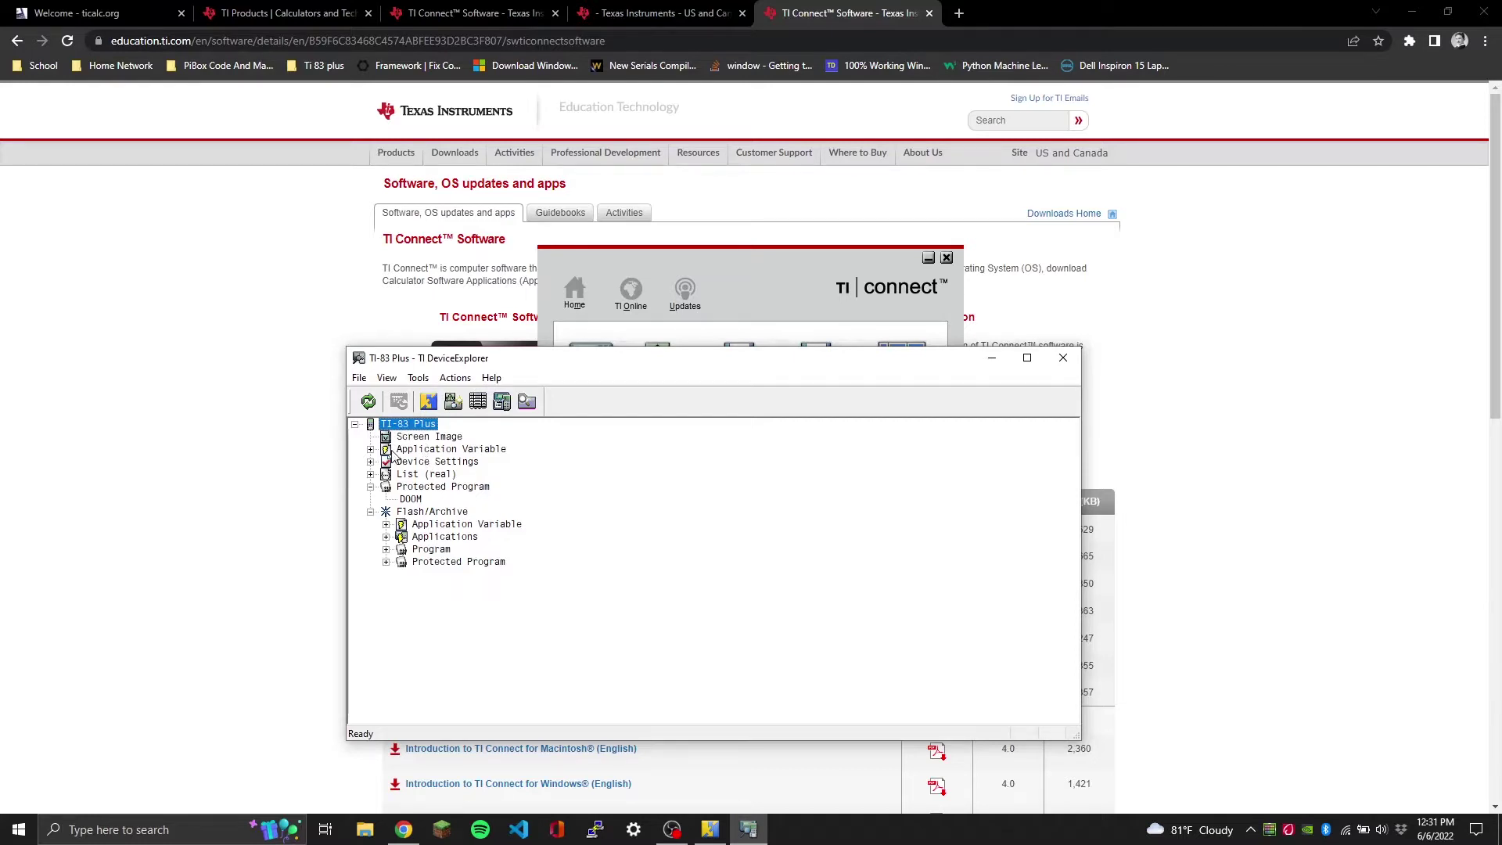
pyautogui.click(406, 488)
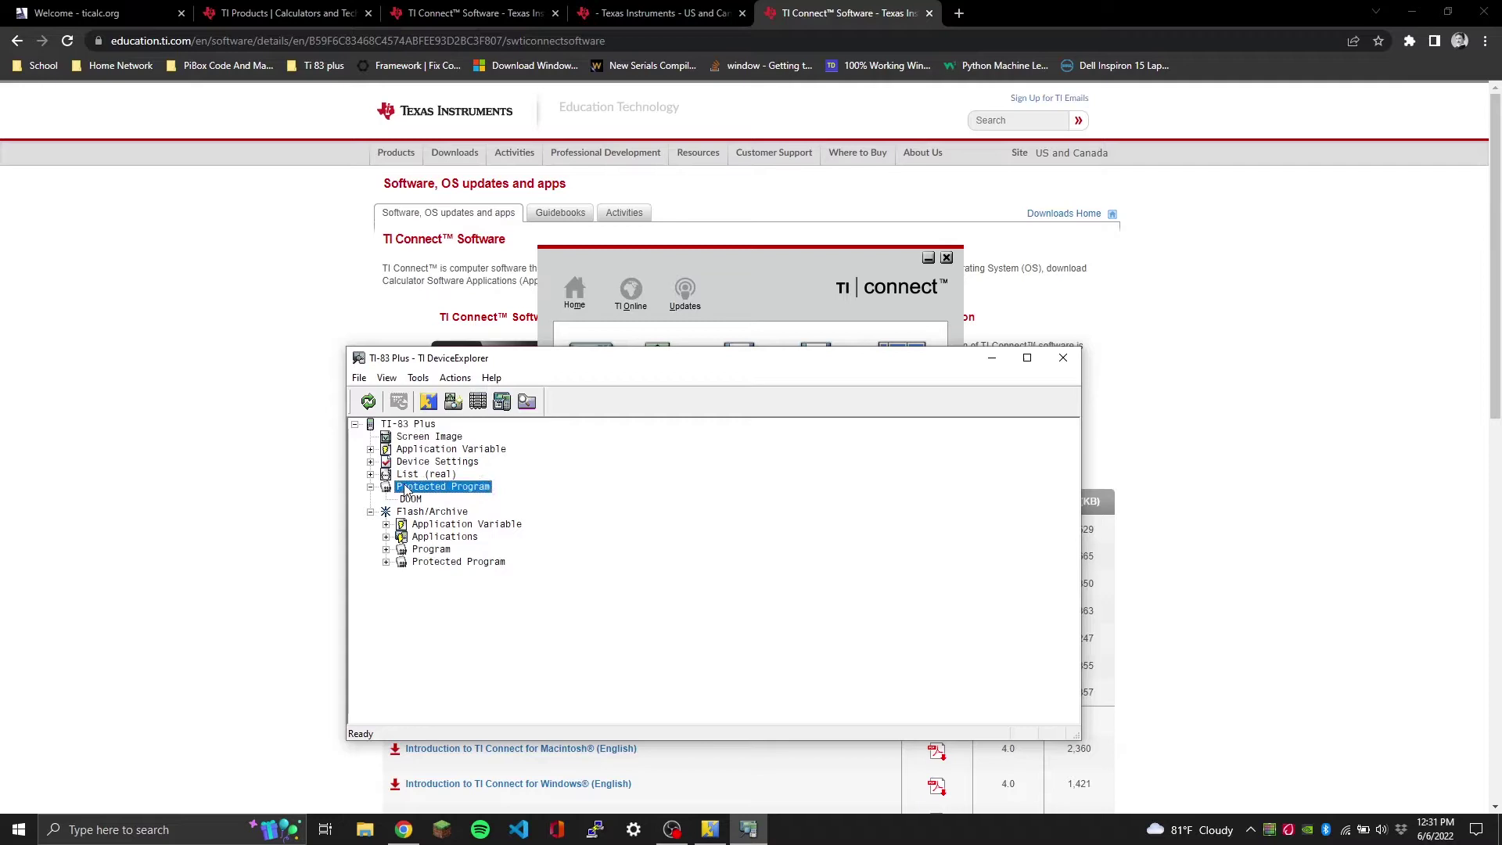
pyautogui.doubleClick(436, 564)
pyautogui.click(433, 551)
pyautogui.doubleClick(433, 550)
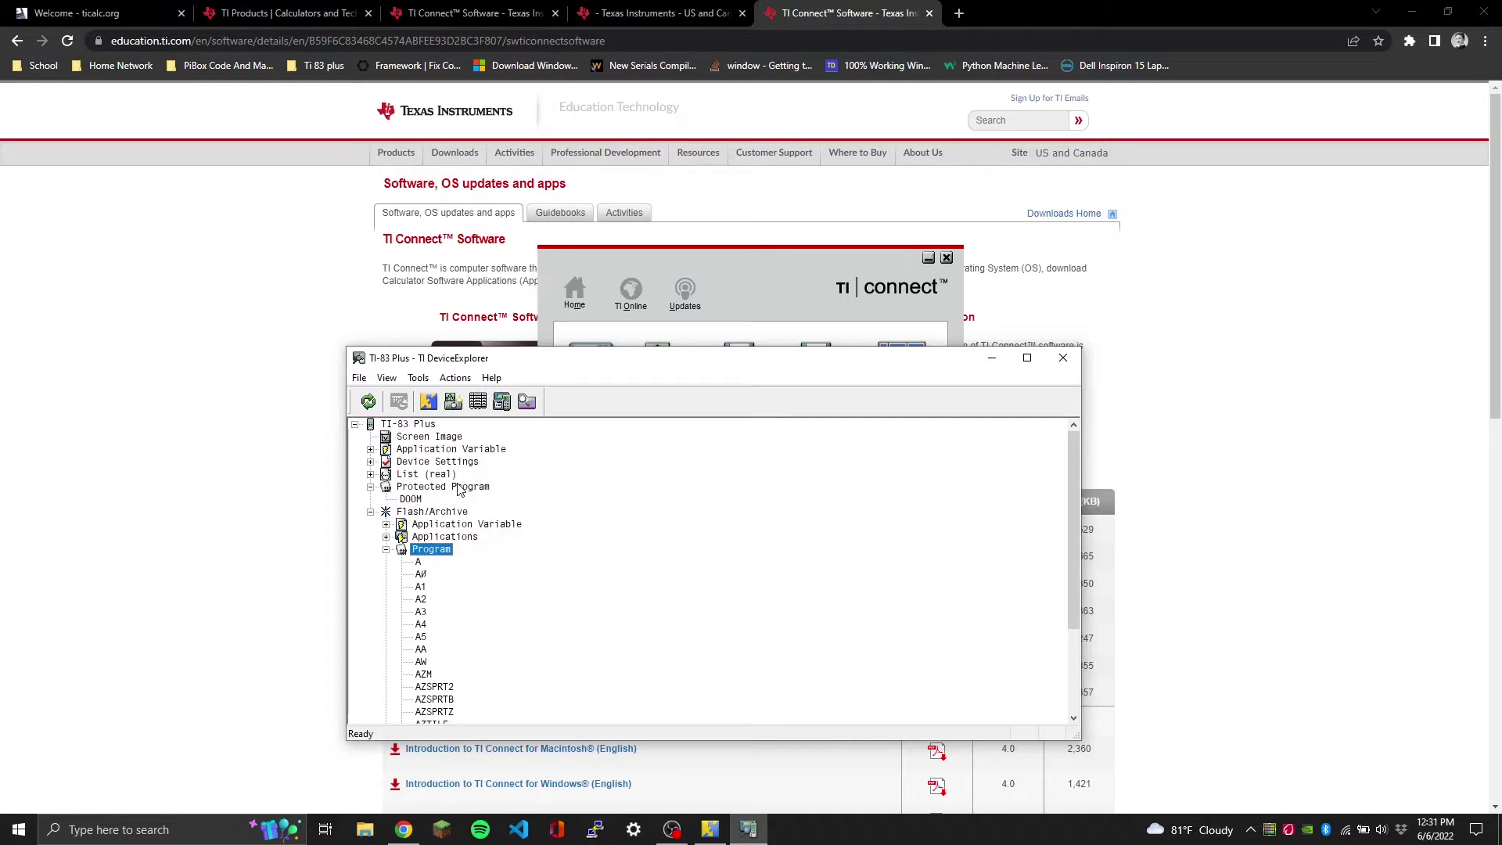
pyautogui.scroll(-3, 472, 550)
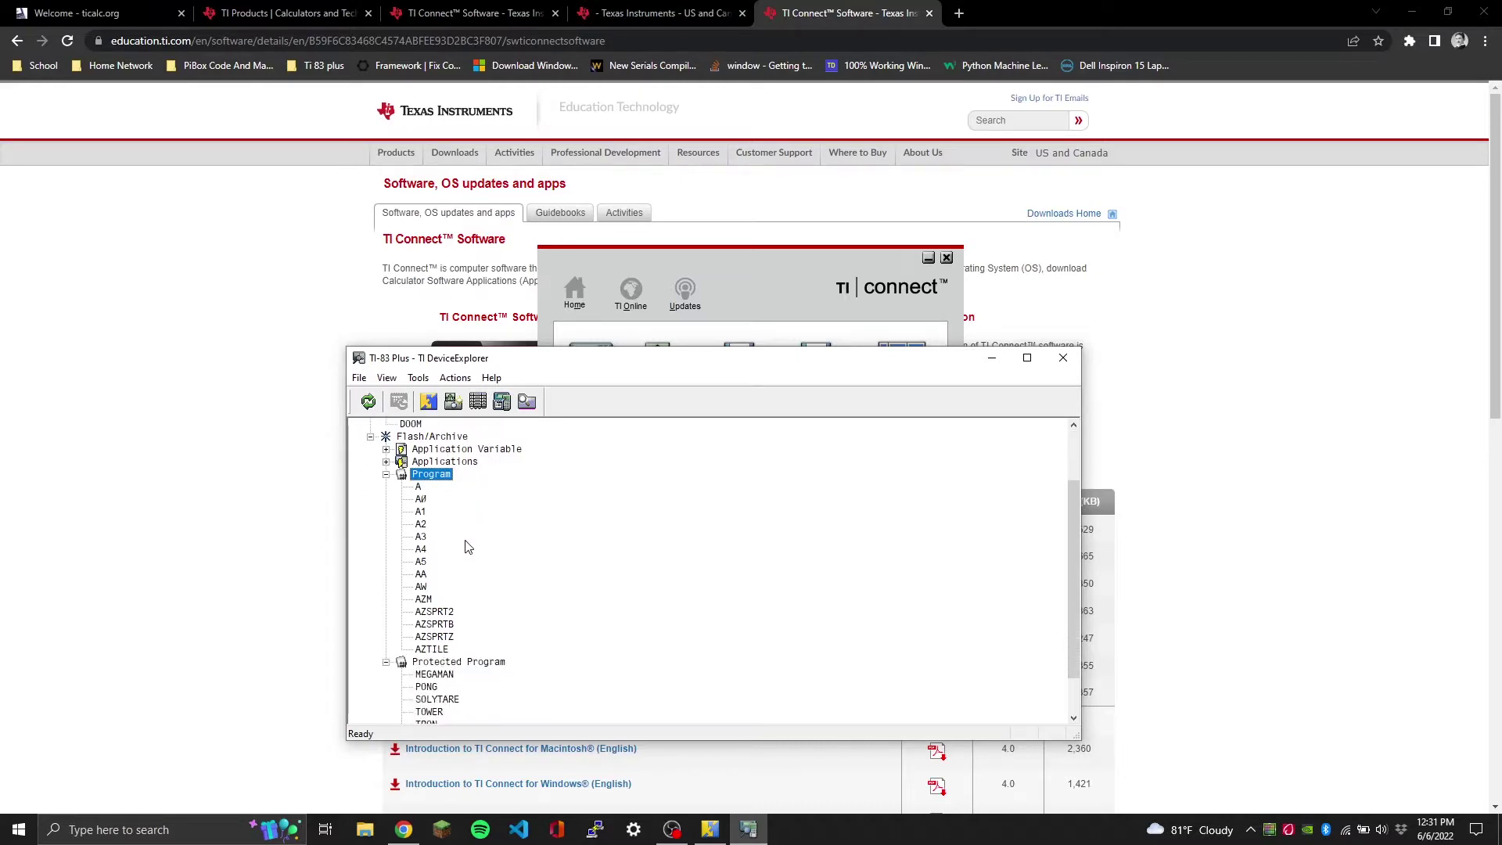
pyautogui.scroll(2, 467, 542)
pyautogui.scroll(-1, 467, 542)
pyautogui.scroll(-4, 467, 542)
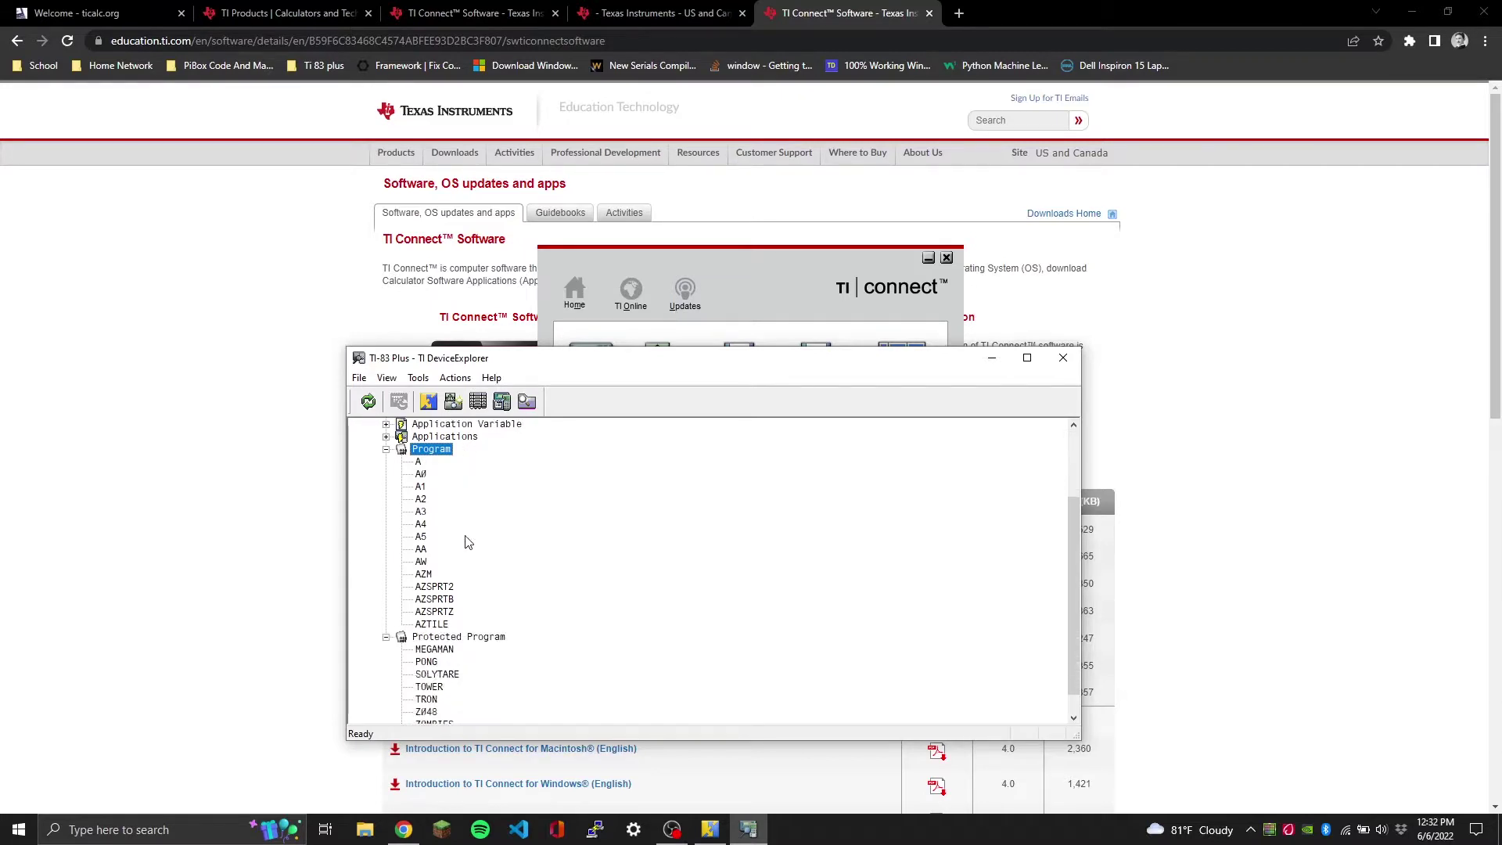
# Step: Select the archived programs A through A3, AZSPRT2, AZTILE and AZSPRTZ
pyautogui.click(420, 486)
pyautogui.moveTo(417, 461); pyautogui.dragTo(431, 588)
pyautogui.keyDown('ctrl'); pyautogui.click(431, 587); pyautogui.keyUp('ctrl')
pyautogui.keyDown('ctrl'); pyautogui.click(438, 624); pyautogui.keyUp('ctrl')
pyautogui.keyDown('ctrl'); pyautogui.click(438, 614); pyautogui.keyUp('ctrl')
# Step: Add MEGAMAN, PONG, SOLYTARE, TOWER, TRON, Z048, ZOMBIES, ZTETRIS and DOOM, then confirm deletion
pyautogui.scroll(-1, 438, 614)
pyautogui.keyDown('ctrl'); pyautogui.click(434, 624); pyautogui.keyUp('ctrl')
pyautogui.keyDown('ctrl'); pyautogui.click(427, 636); pyautogui.keyUp('ctrl')
pyautogui.keyDown('ctrl'); pyautogui.click(433, 650); pyautogui.keyUp('ctrl')
pyautogui.keyDown('ctrl'); pyautogui.click(430, 663); pyautogui.keyUp('ctrl')
pyautogui.keyDown('ctrl'); pyautogui.click(427, 675); pyautogui.keyUp('ctrl')
pyautogui.keyDown('ctrl'); pyautogui.click(428, 687); pyautogui.keyUp('ctrl')
pyautogui.keyDown('ctrl'); pyautogui.click(434, 699); pyautogui.keyUp('ctrl')
pyautogui.keyDown('ctrl'); pyautogui.click(449, 712); pyautogui.keyUp('ctrl')
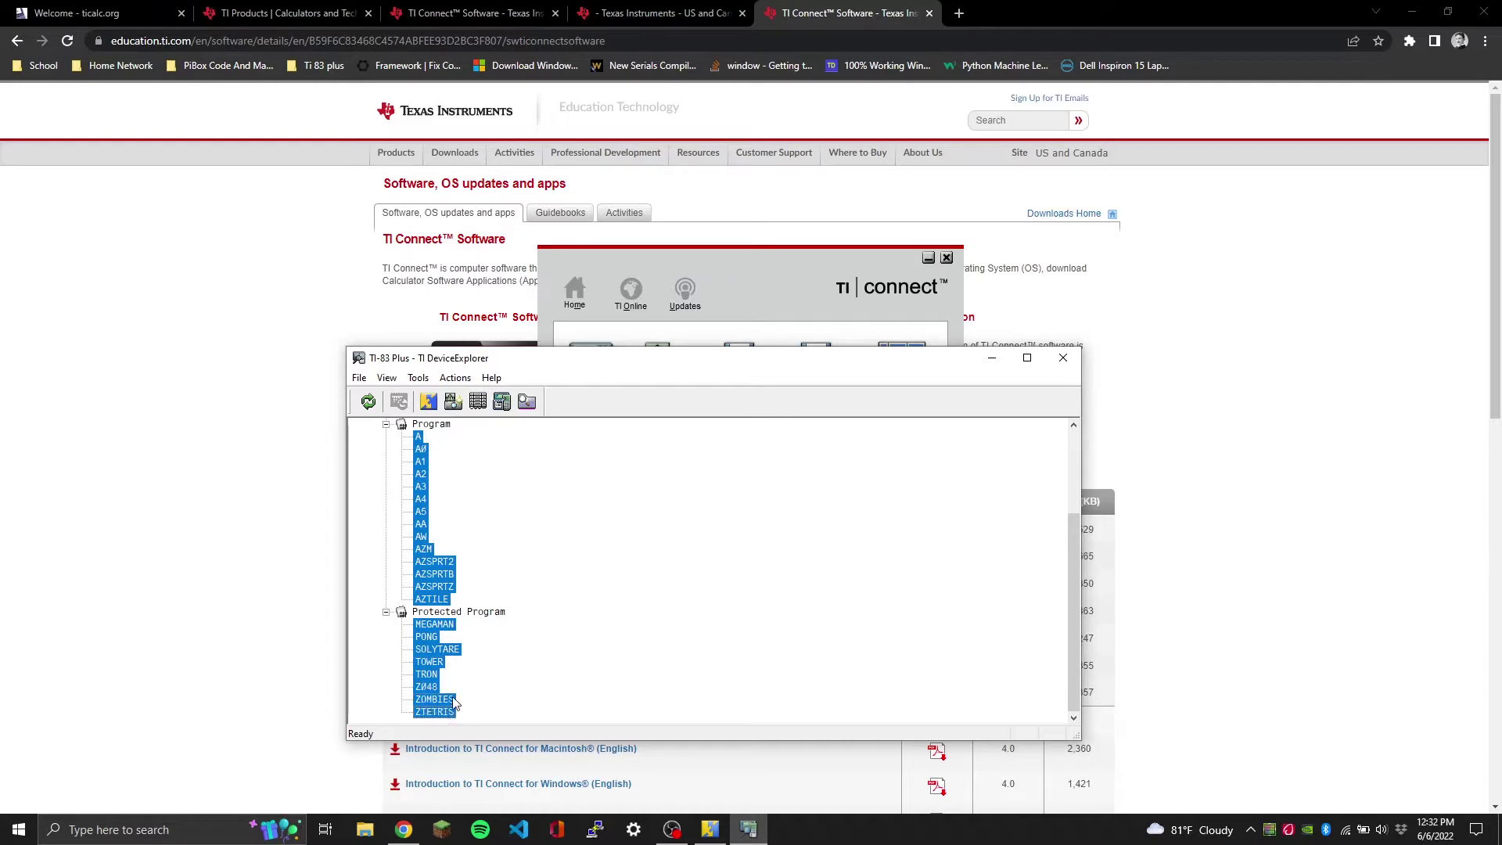
pyautogui.scroll(3, 481, 586)
pyautogui.keyDown('ctrl'); pyautogui.click(412, 499); pyautogui.keyUp('ctrl')
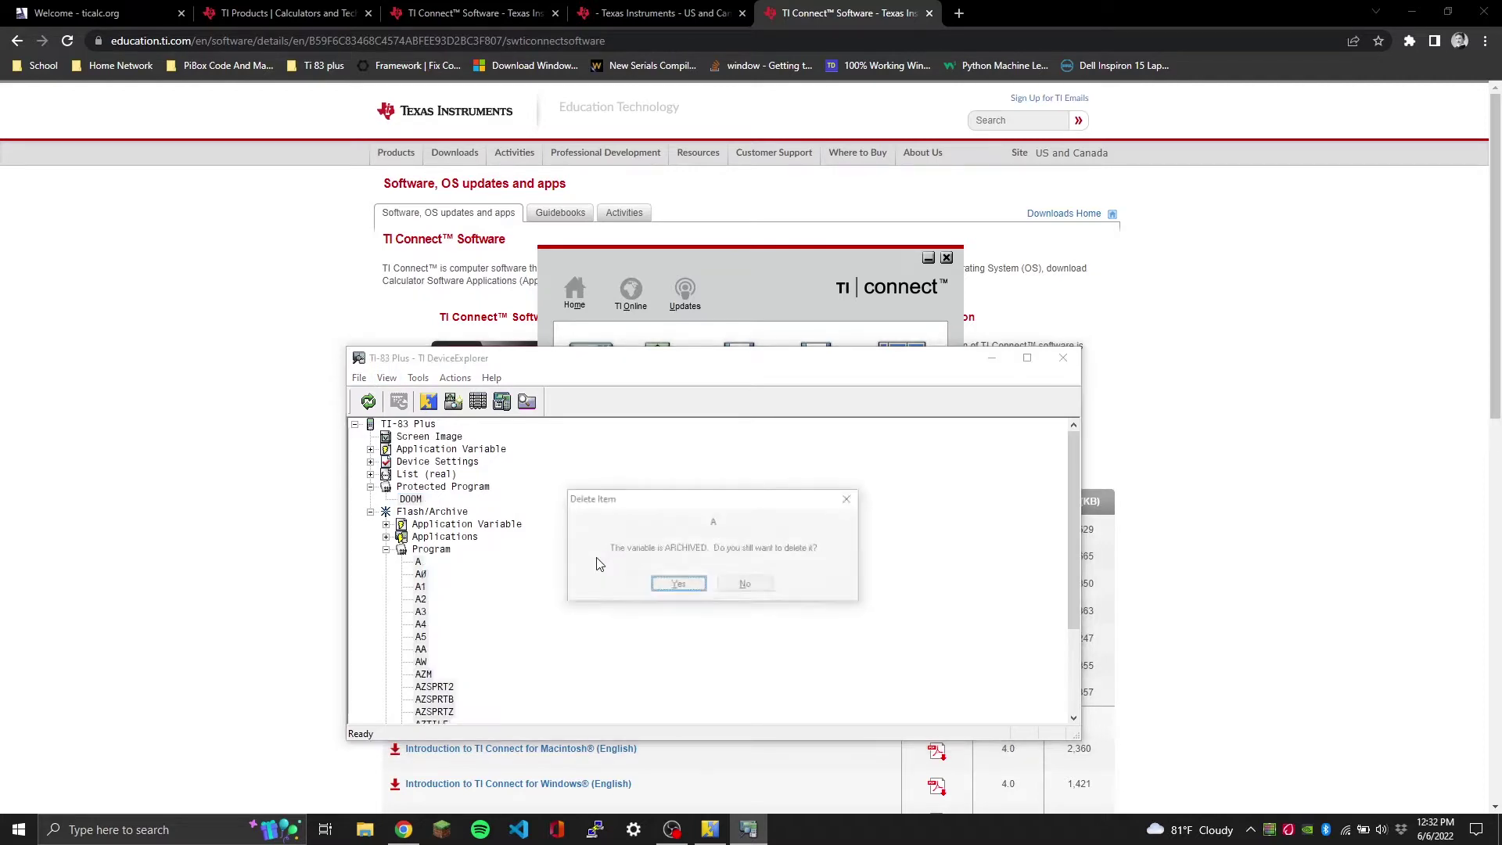
pyautogui.press('Return')
pyautogui.press('Return')
pyautogui.press('Return')
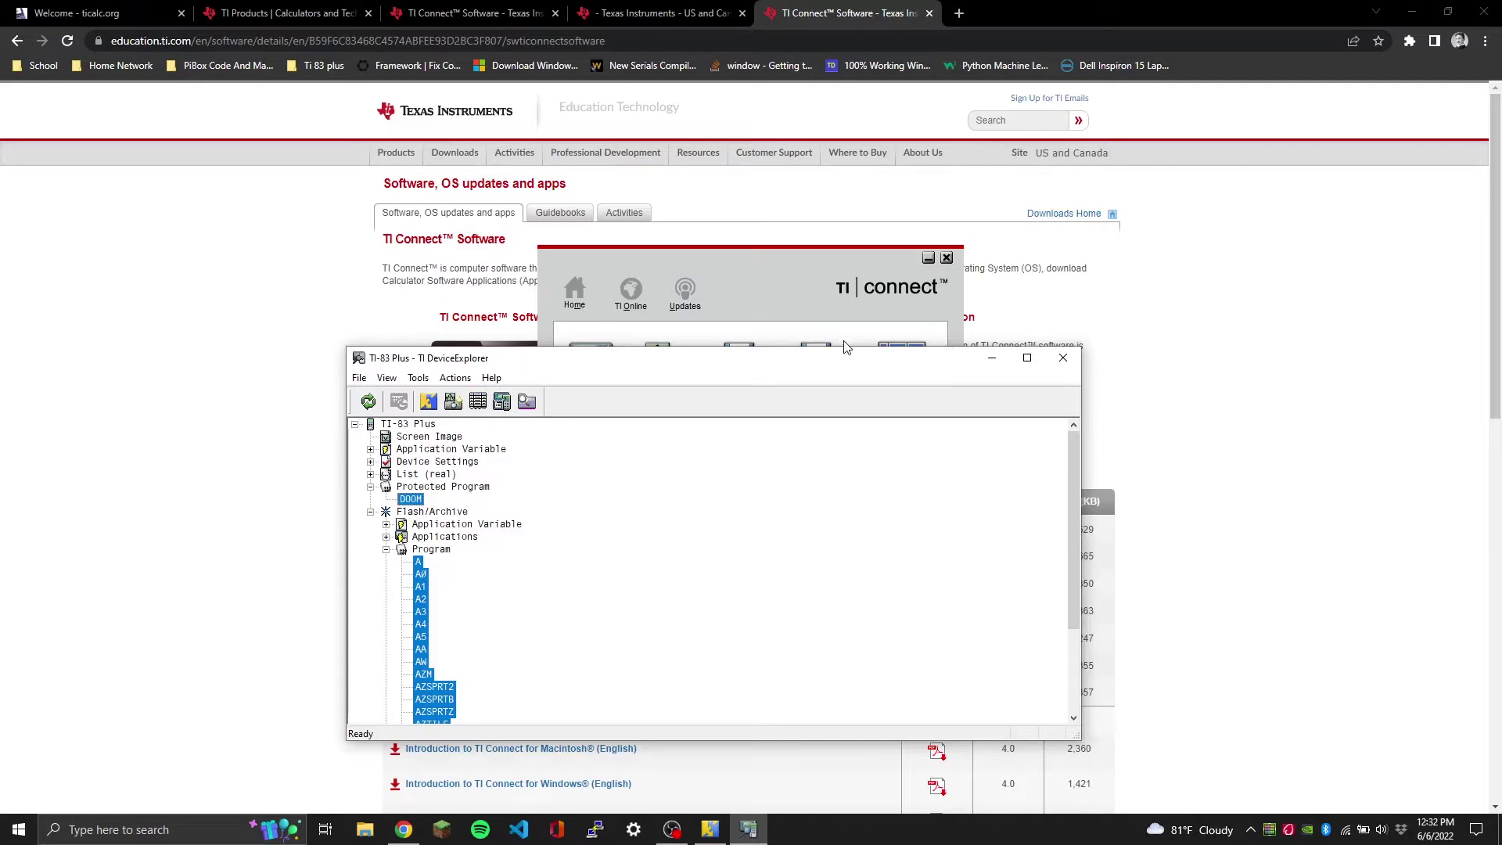
# Step: Move the TI Connect launcher to the top-right and DeviceExplorer, now program-free, to the top-left
pyautogui.moveTo(805, 255); pyautogui.dragTo(1322, 30)
pyautogui.moveTo(835, 362); pyautogui.dragTo(496, 51)
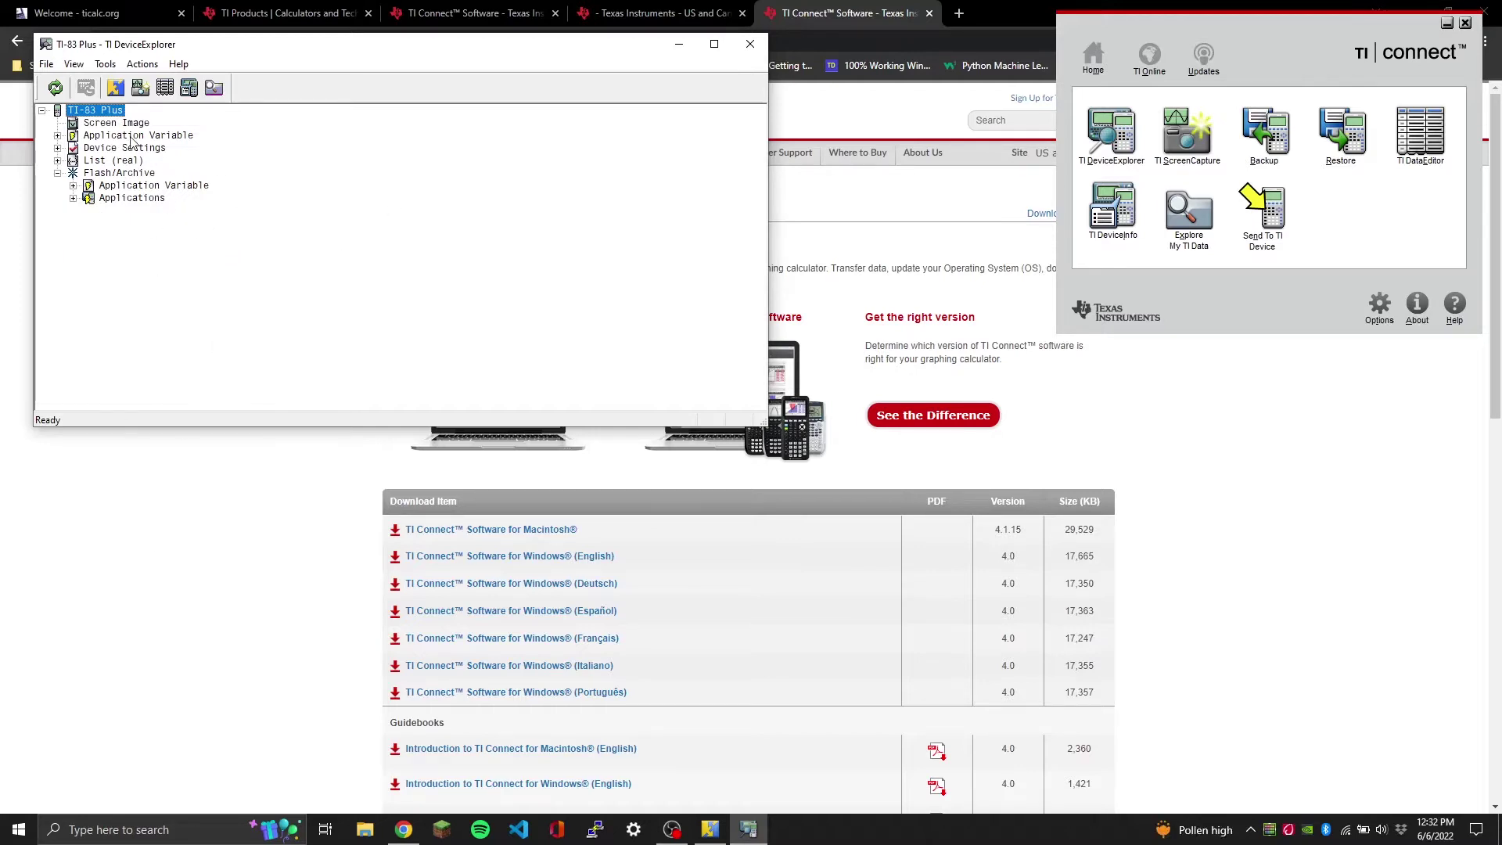
pyautogui.click(138, 66)
pyautogui.click(103, 68)
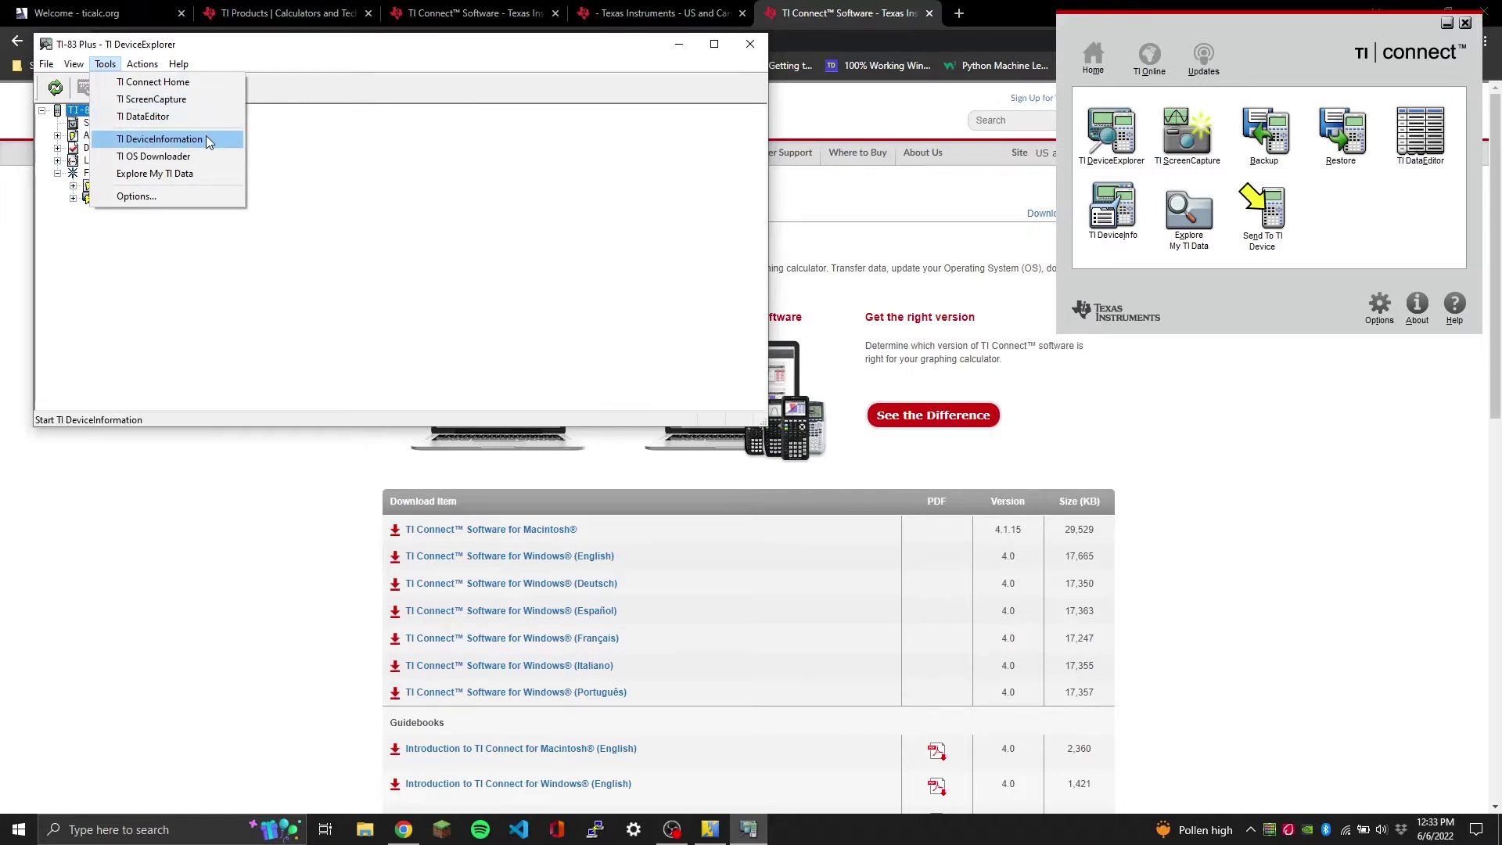
# Step: View TI DeviceInformation (OS 1.19, 24121 bytes free), then bring Chrome back to the front
pyautogui.click(211, 139)
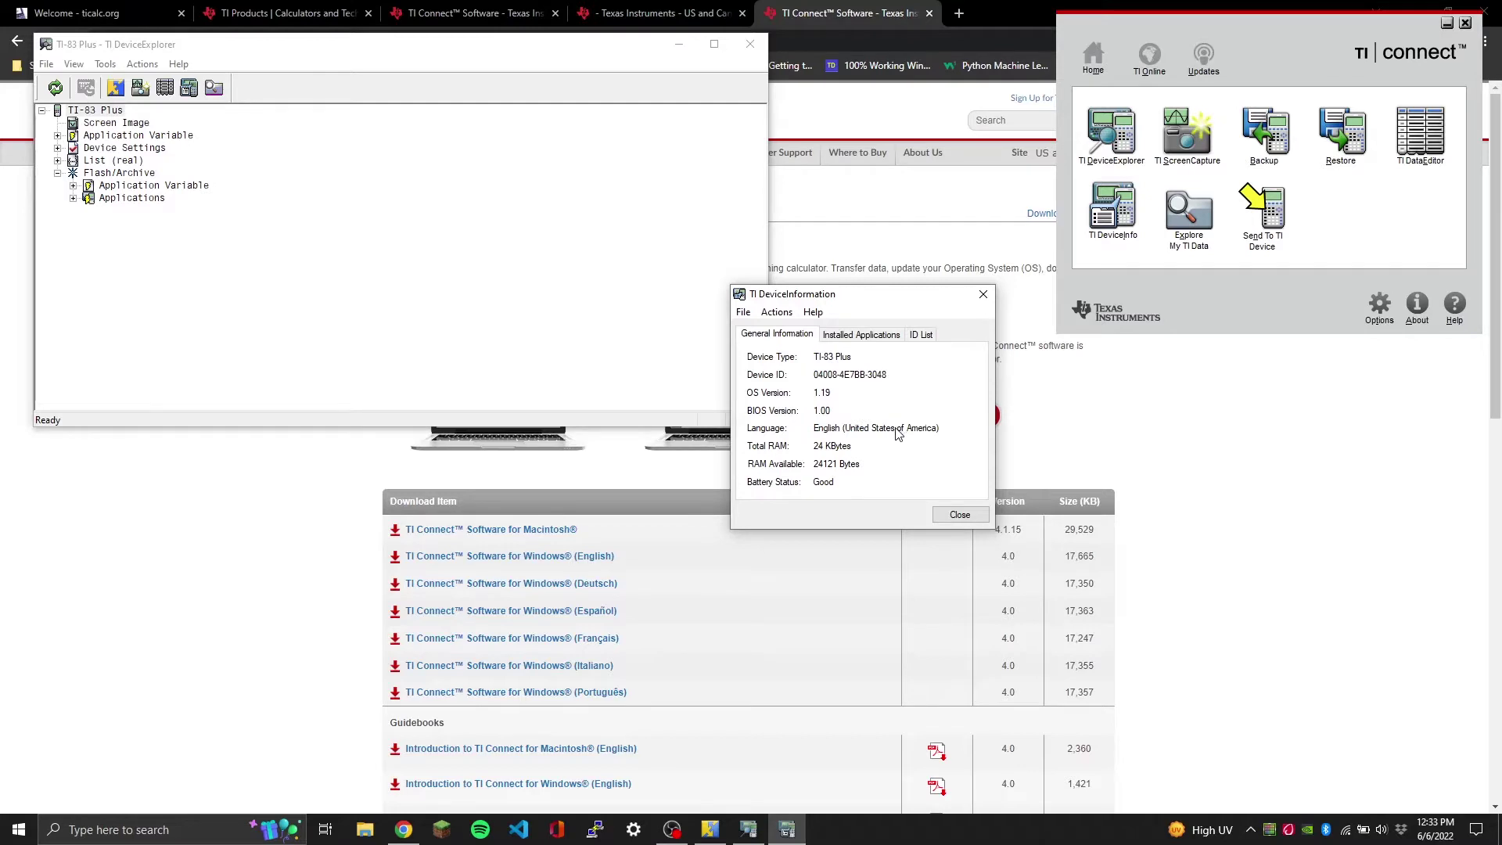
pyautogui.click(876, 164)
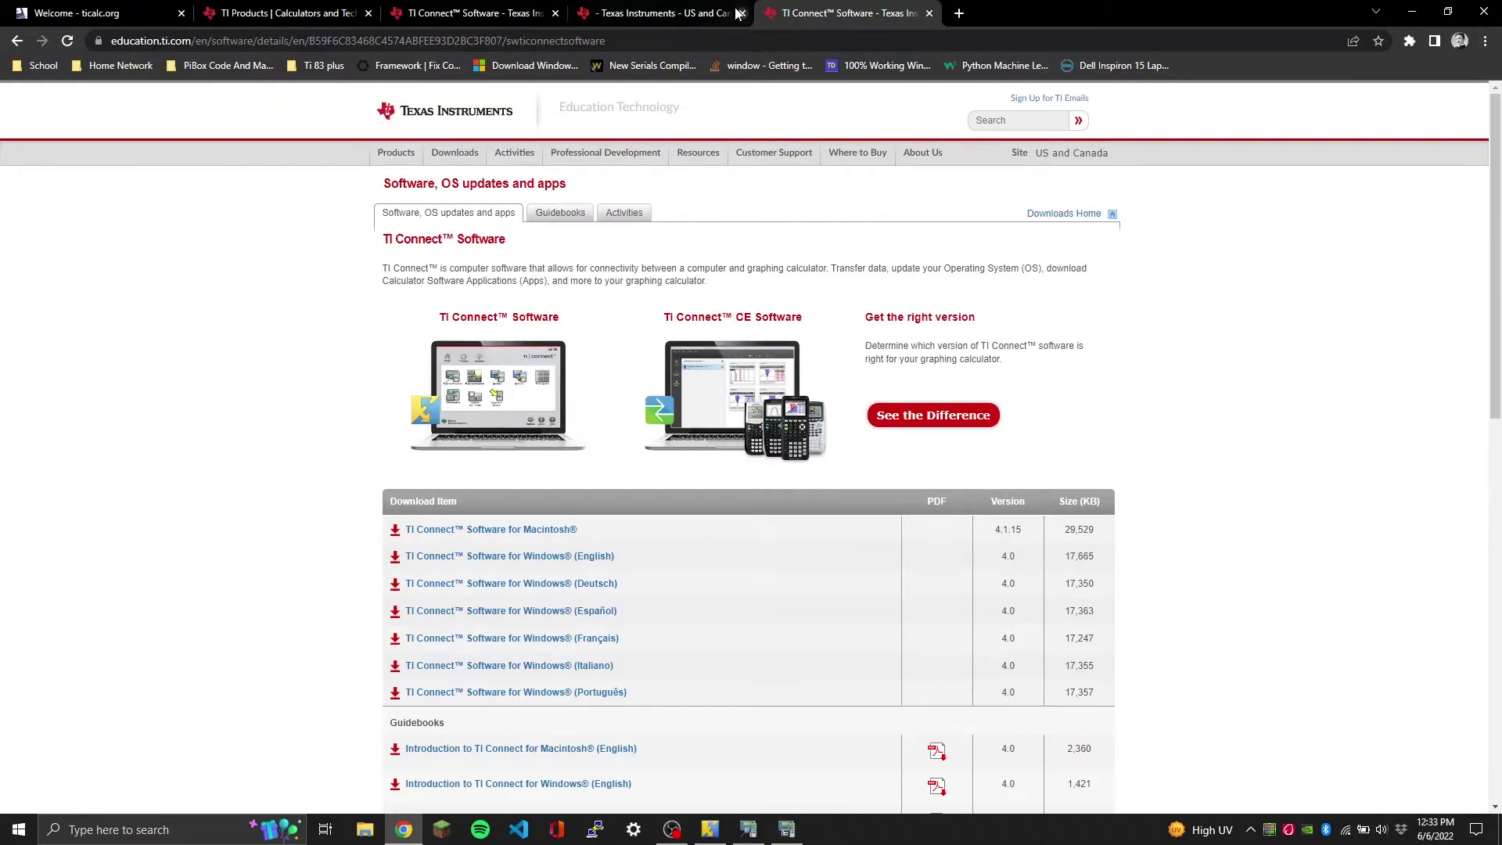
# Step: Switch to the Chrome tab listing TI-83 Plus software, OS updates and apps
pyautogui.click(456, 10)
pyautogui.click(323, 10)
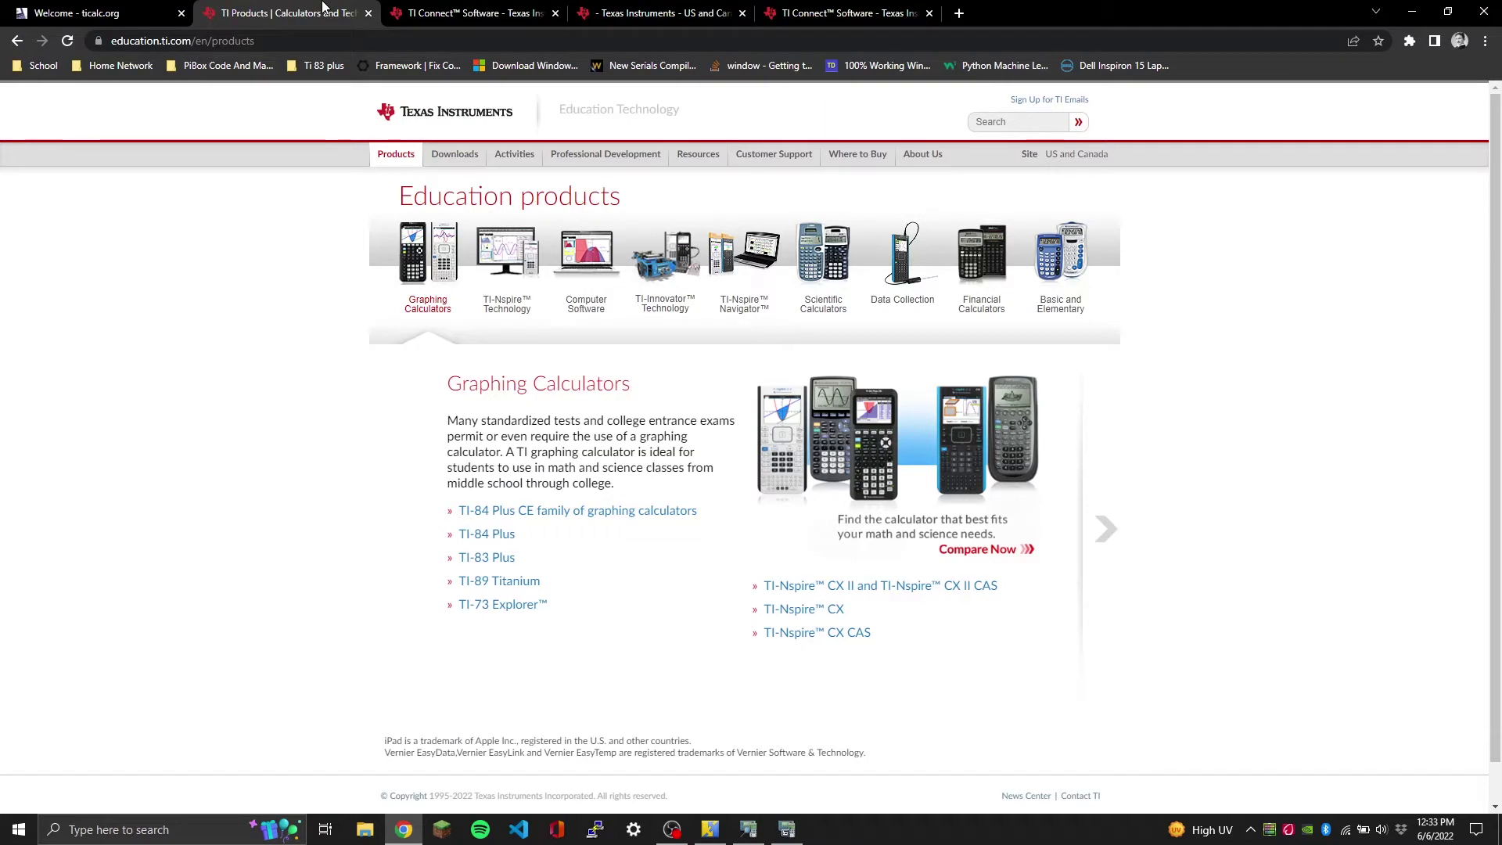
pyautogui.click(613, 10)
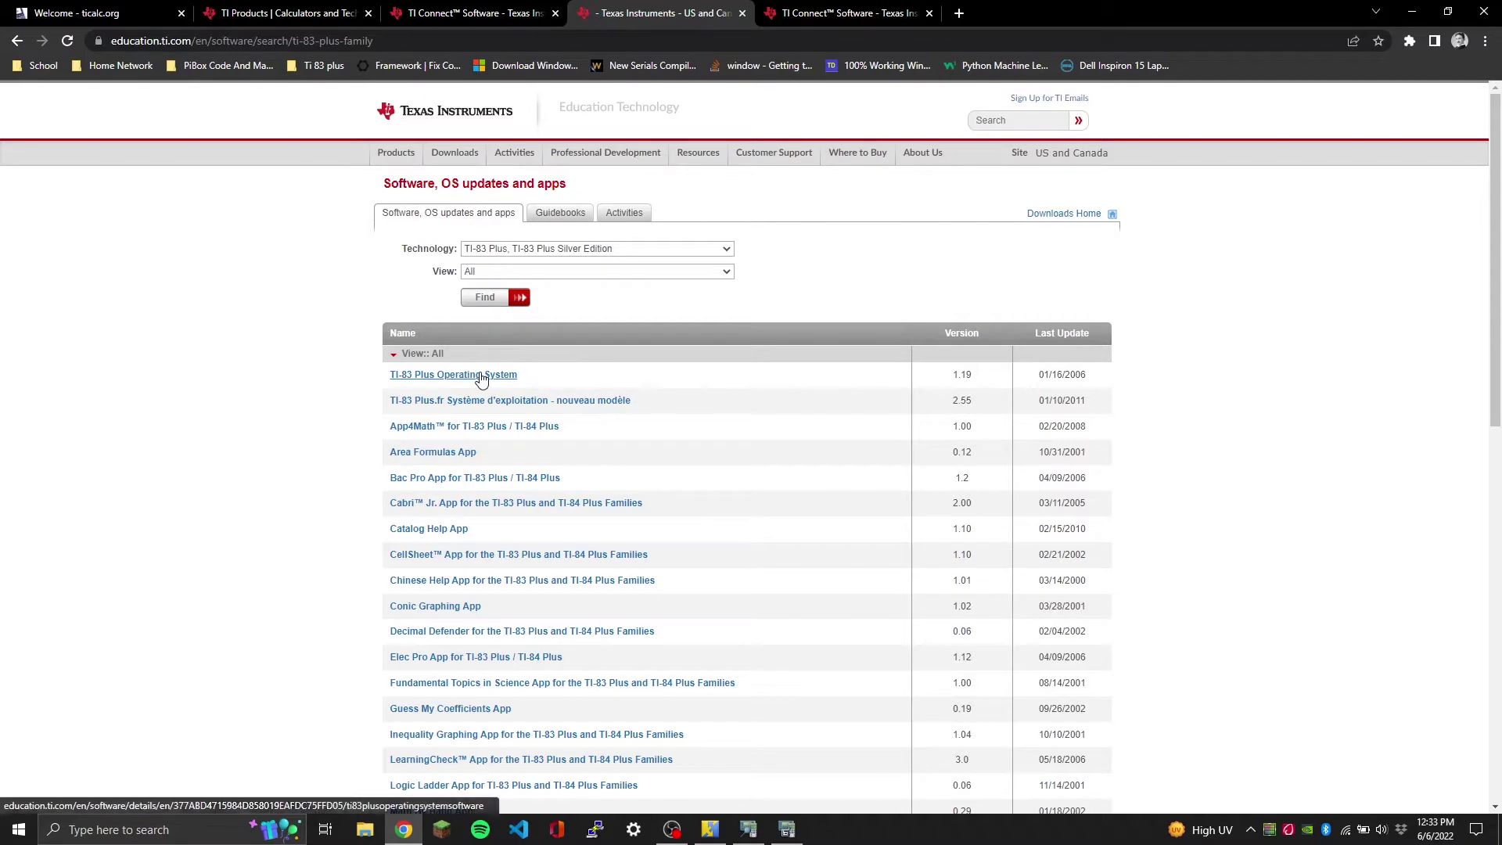
# Step: Open the TI-83 Plus Operating System download request form and scroll through it
pyautogui.click(435, 383)
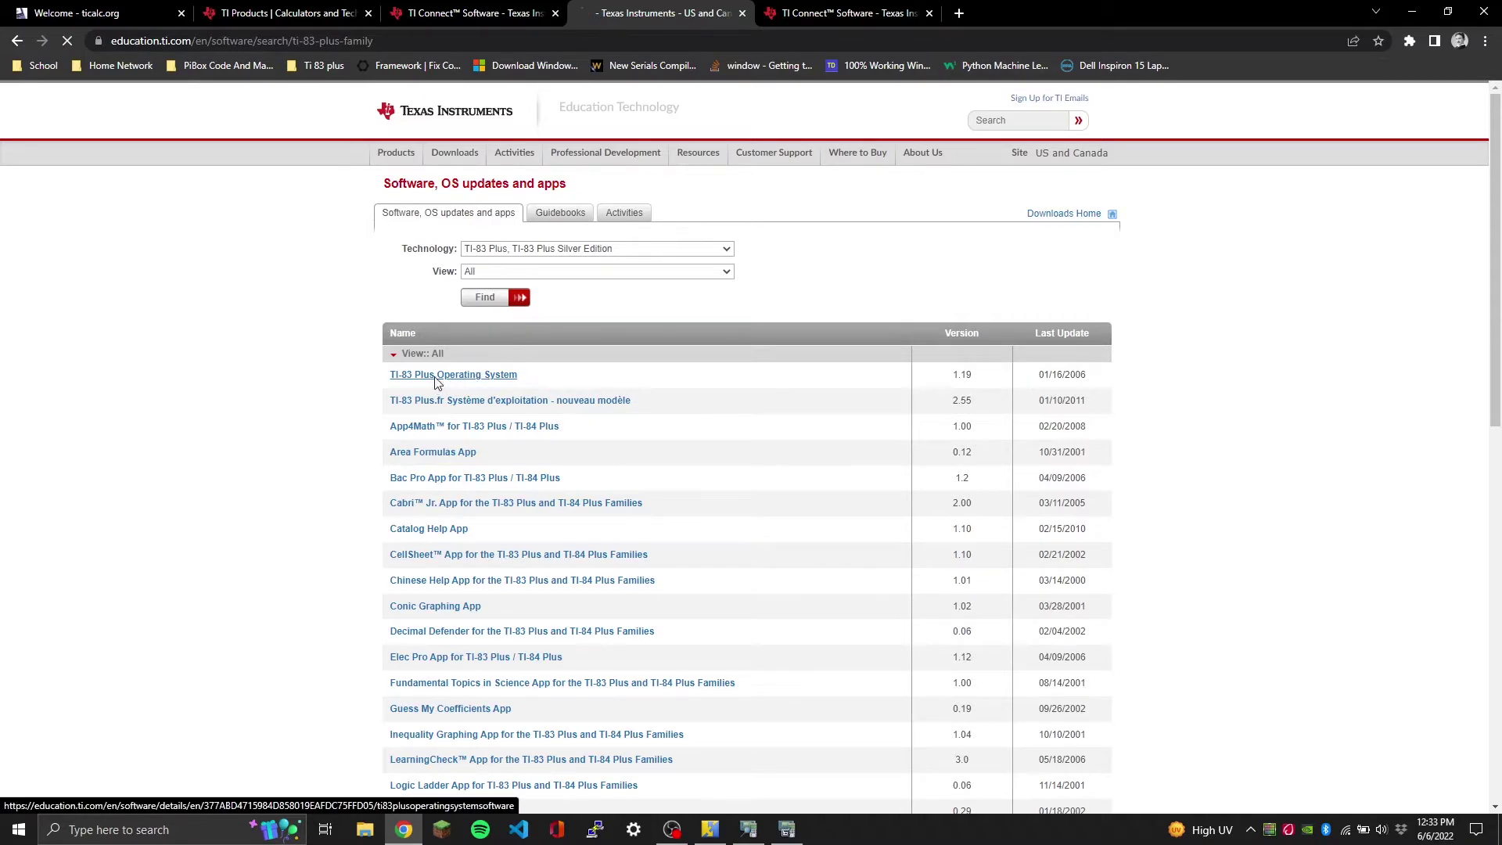
pyautogui.scroll(-1, 552, 501)
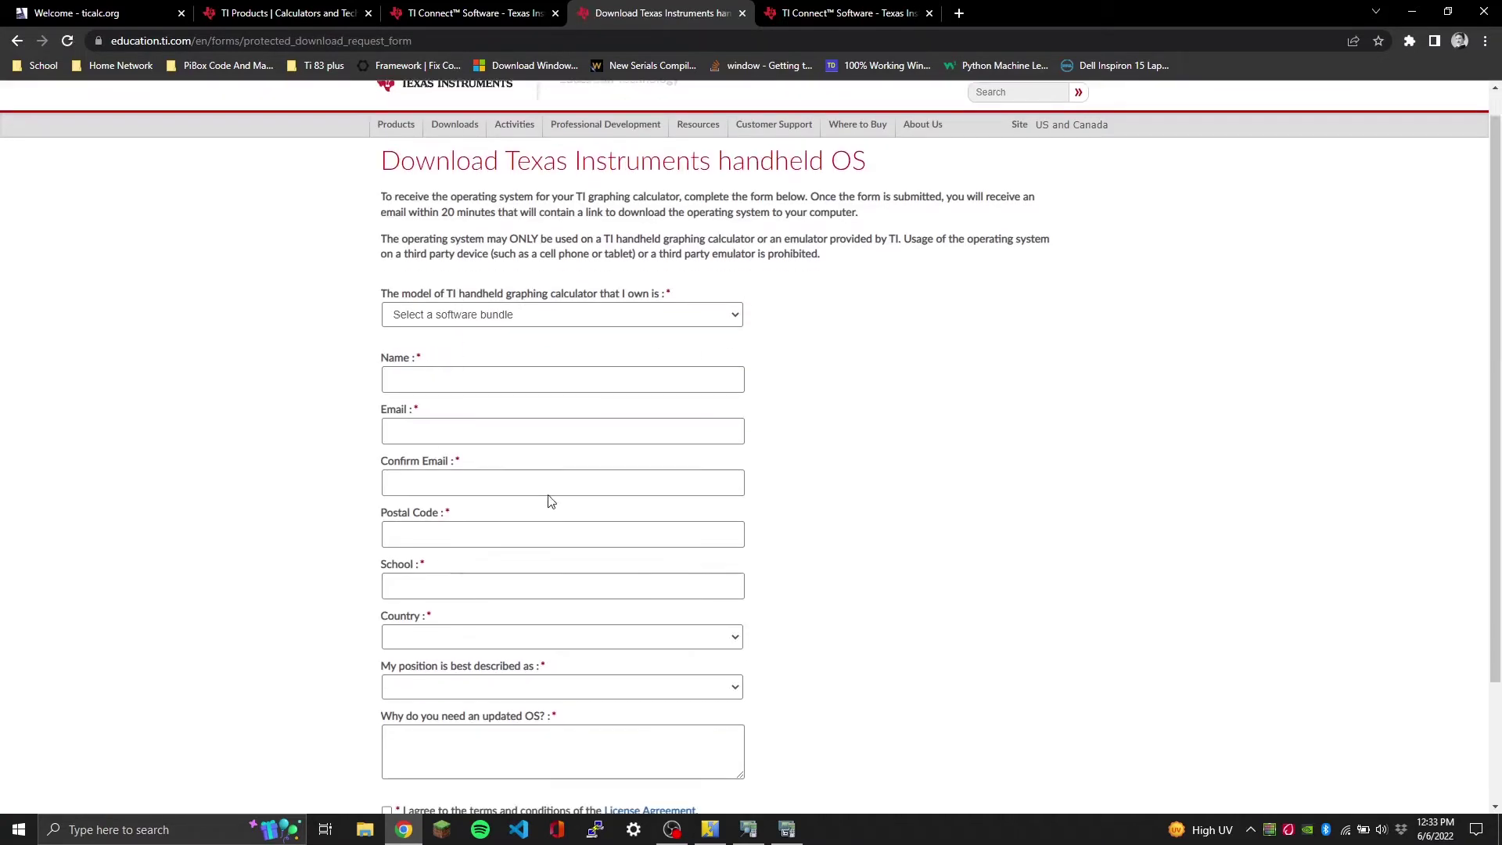
pyautogui.scroll(-1, 552, 501)
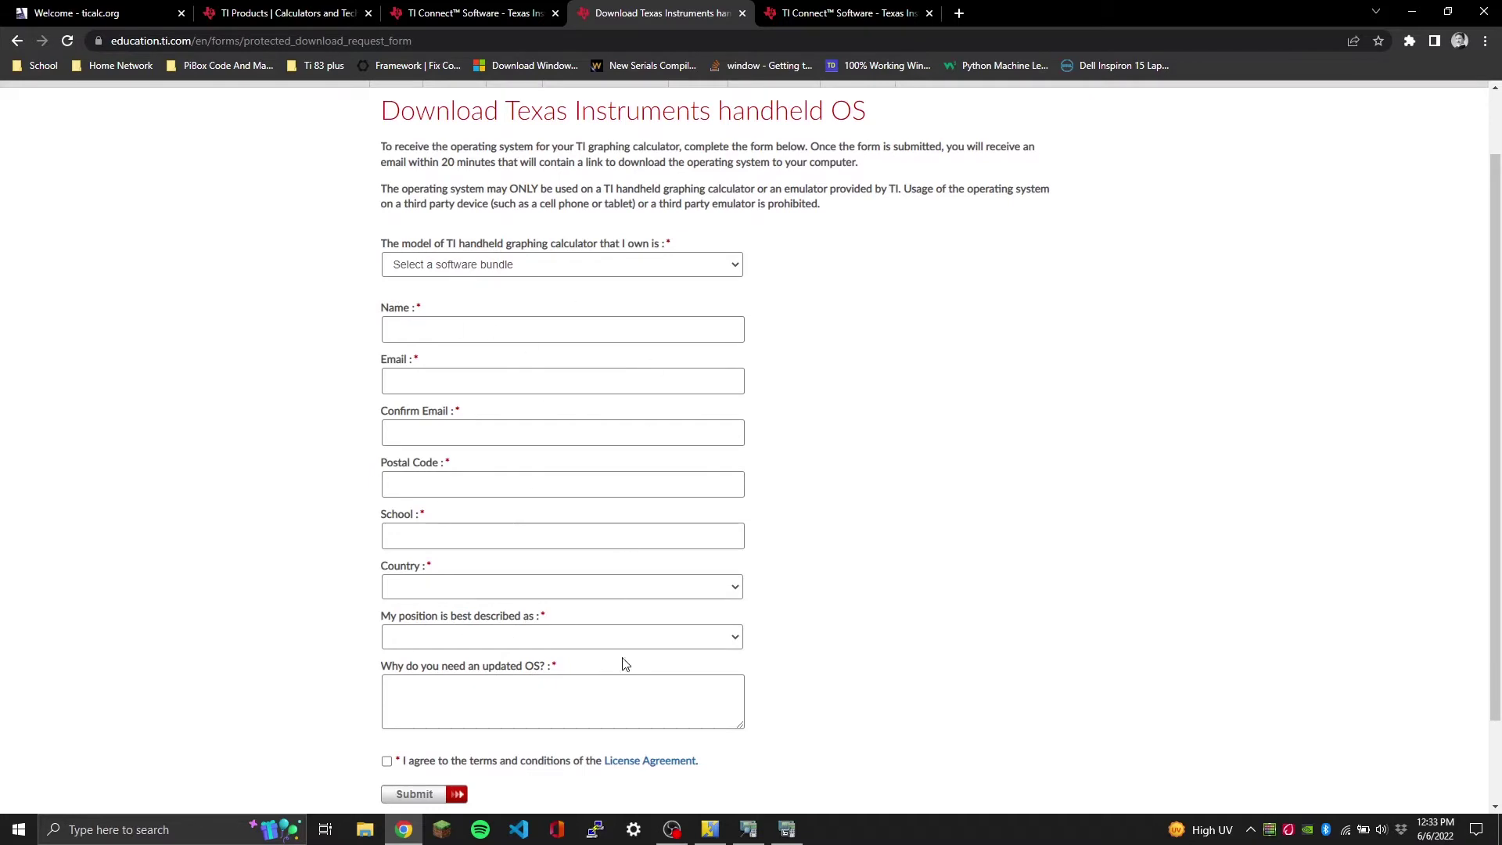
pyautogui.scroll(1, 567, 606)
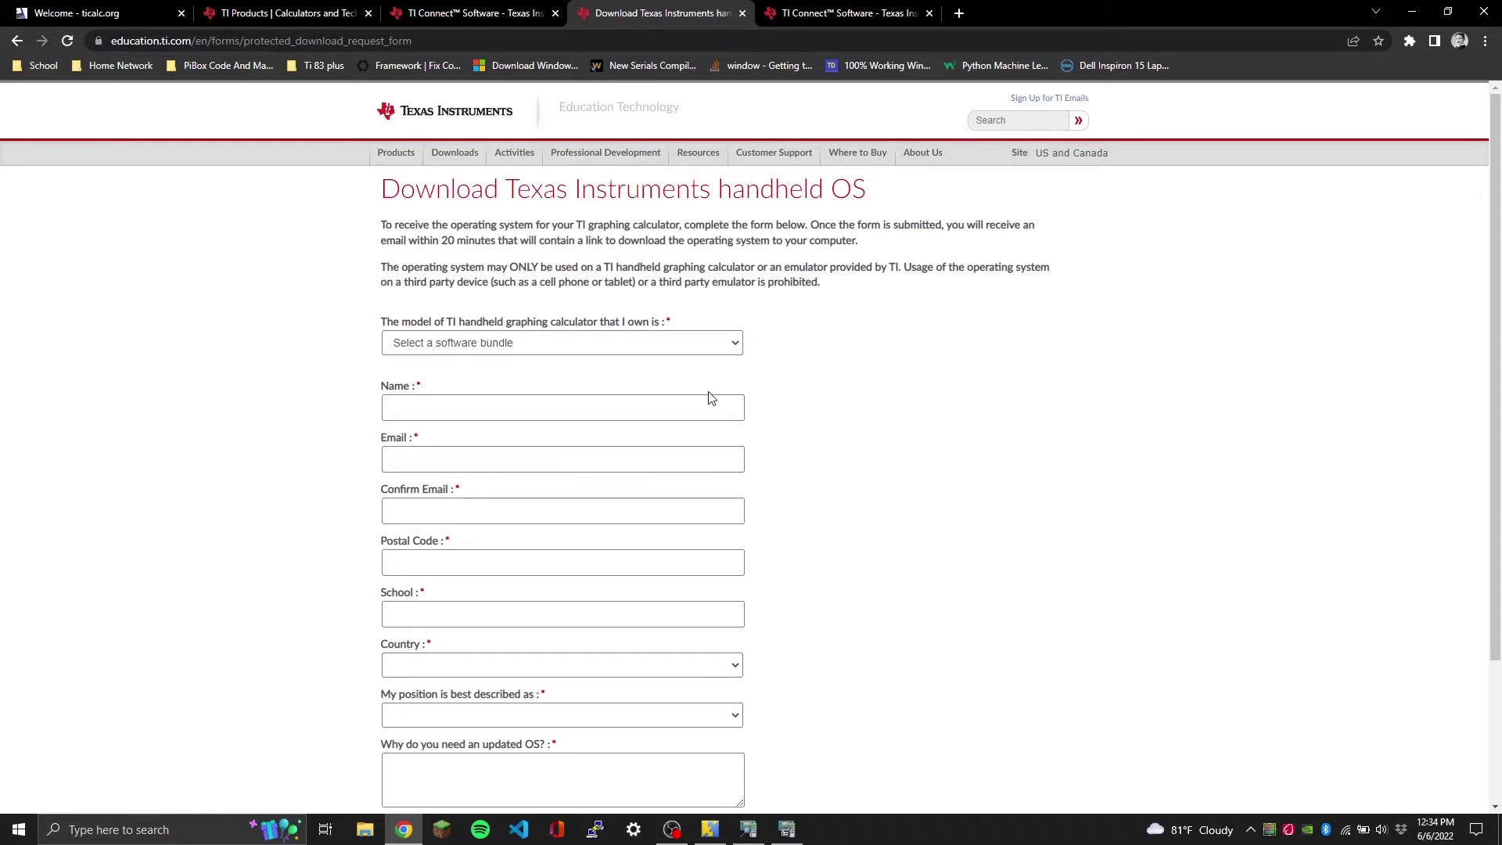
pyautogui.scroll(-3, 710, 397)
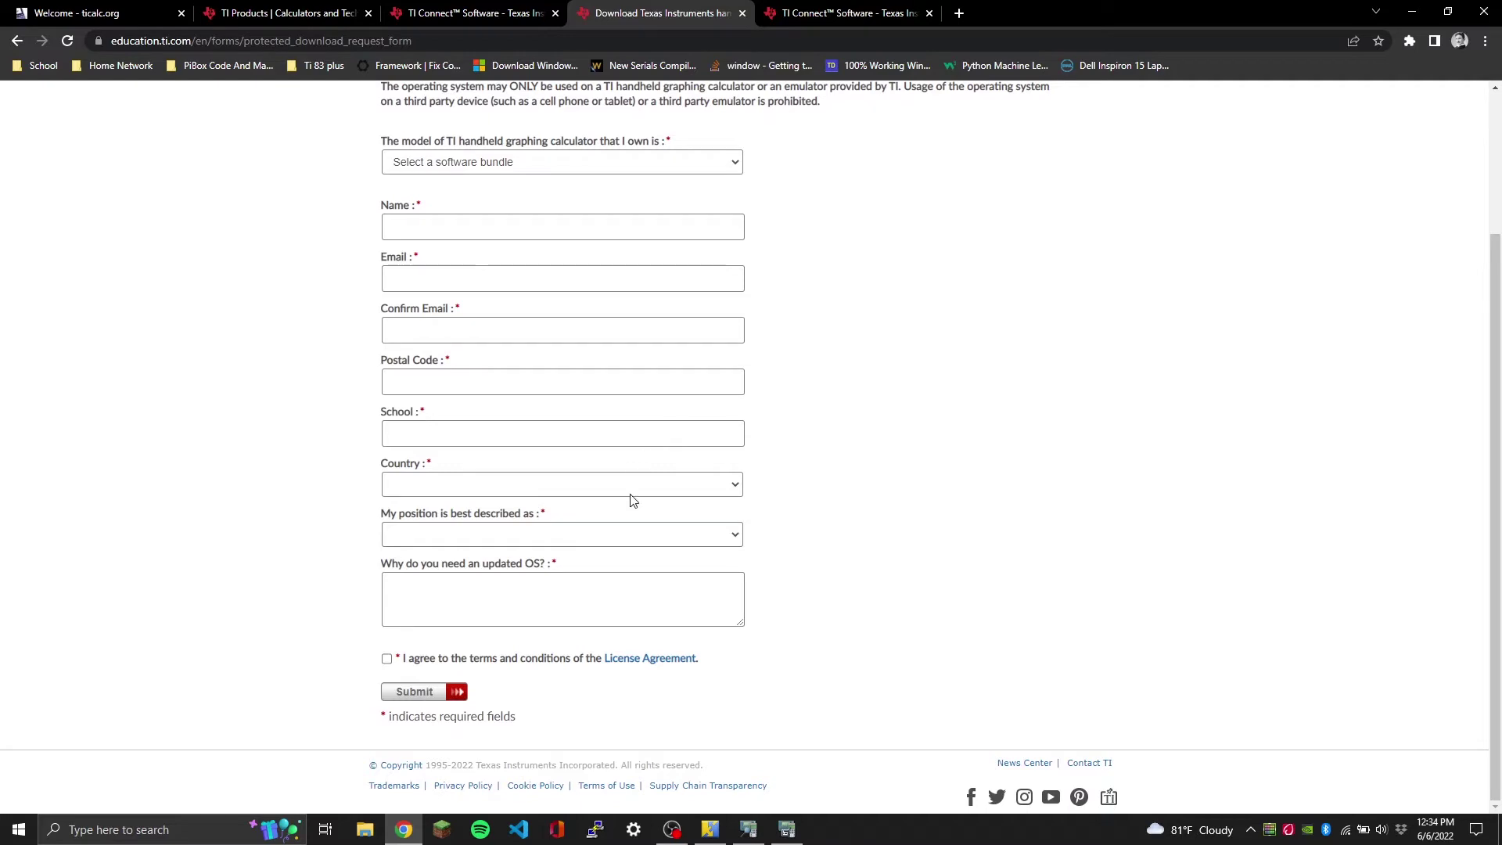
pyautogui.scroll(3, 882, 583)
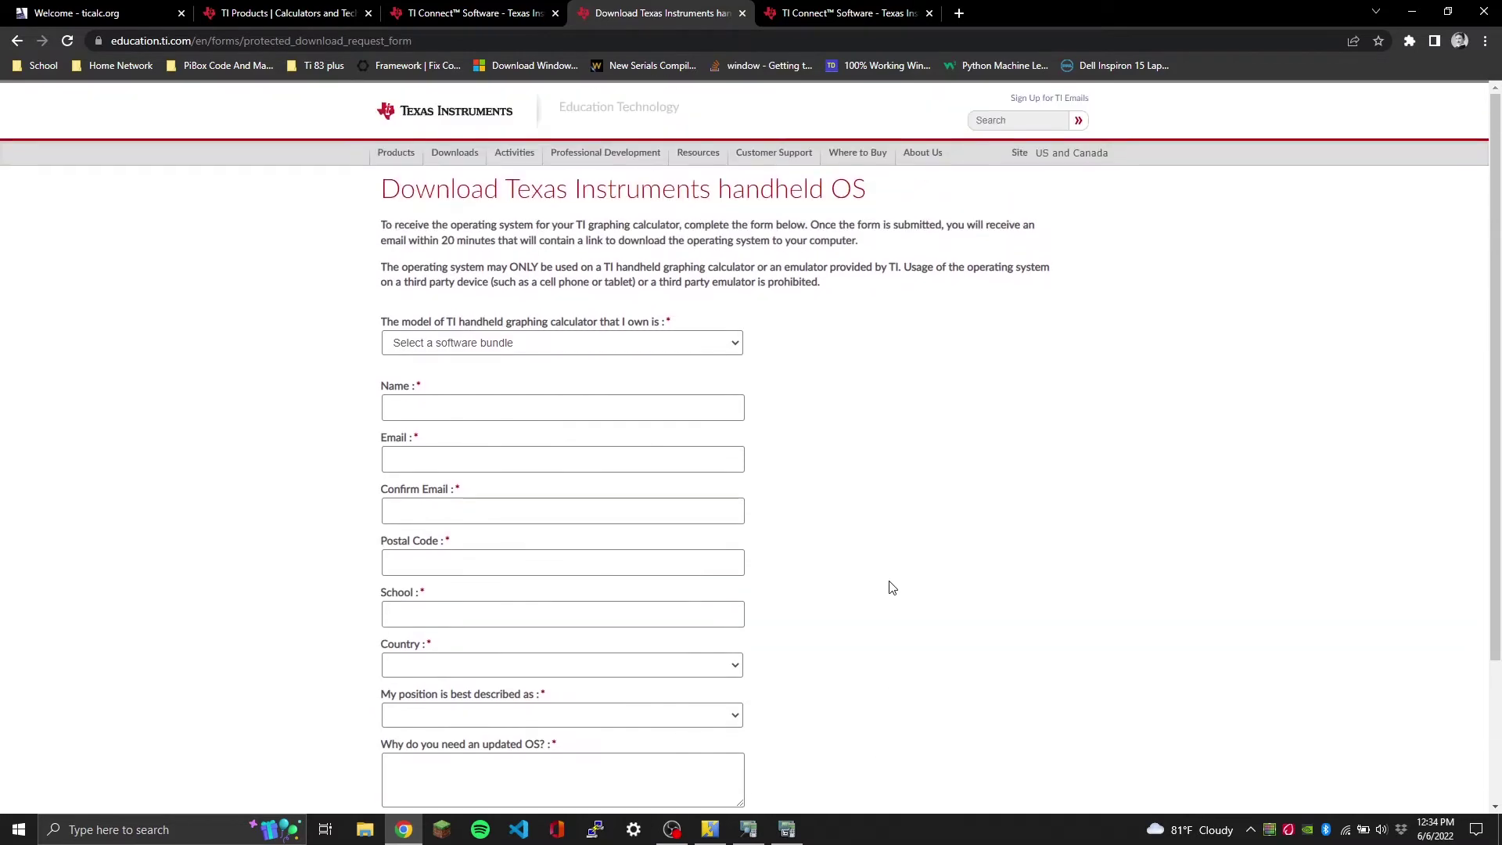
pyautogui.scroll(-1, 505, 674)
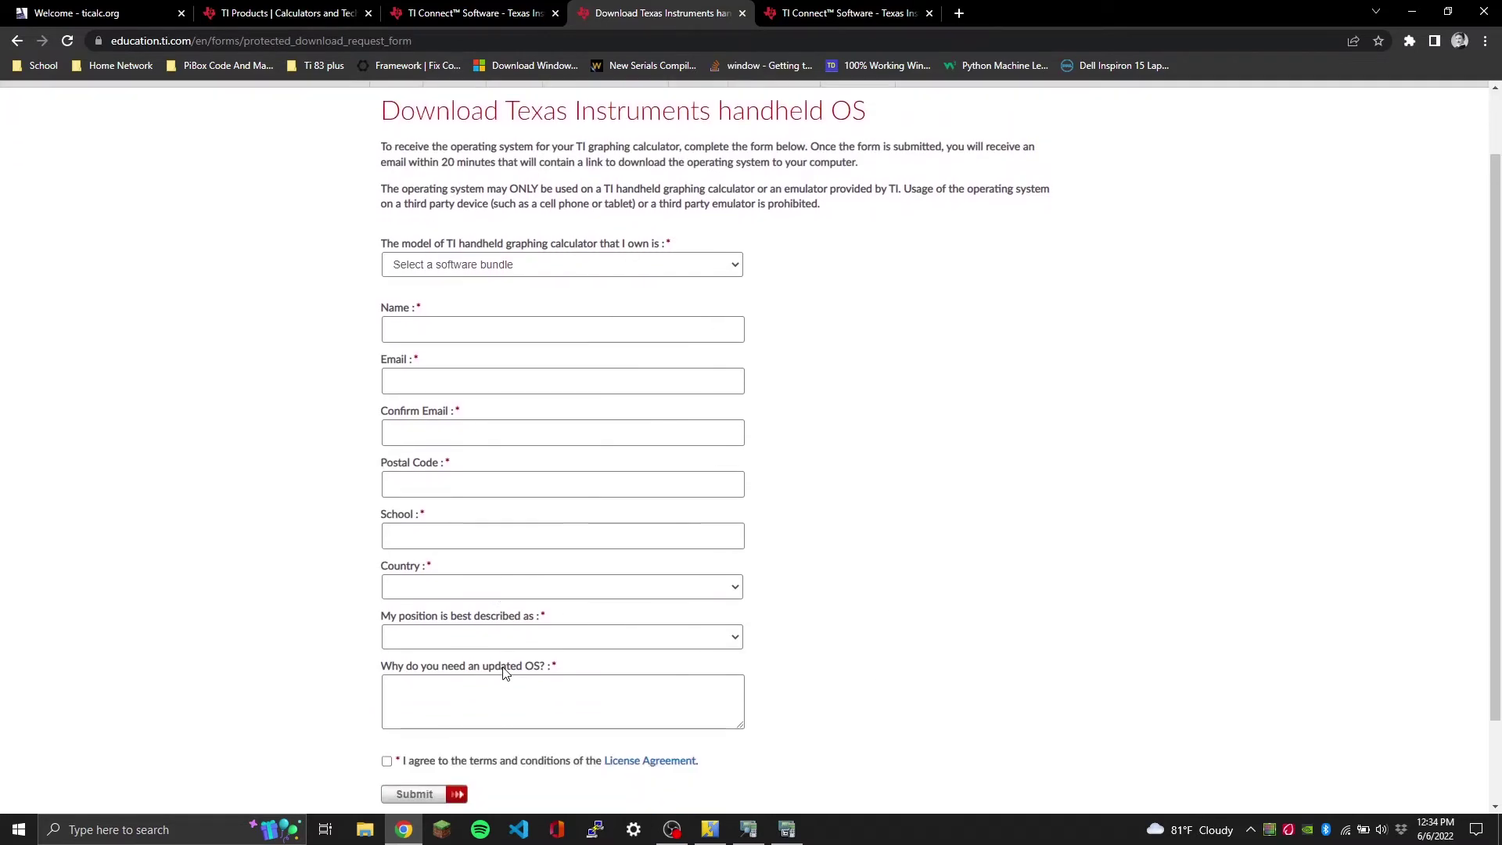
# Step: Start filling the form, typing 'I want to put games on my' as the OS update reason
pyautogui.click(438, 433)
pyautogui.click(927, 505)
pyautogui.scroll(-2, 843, 524)
pyautogui.click(632, 605)
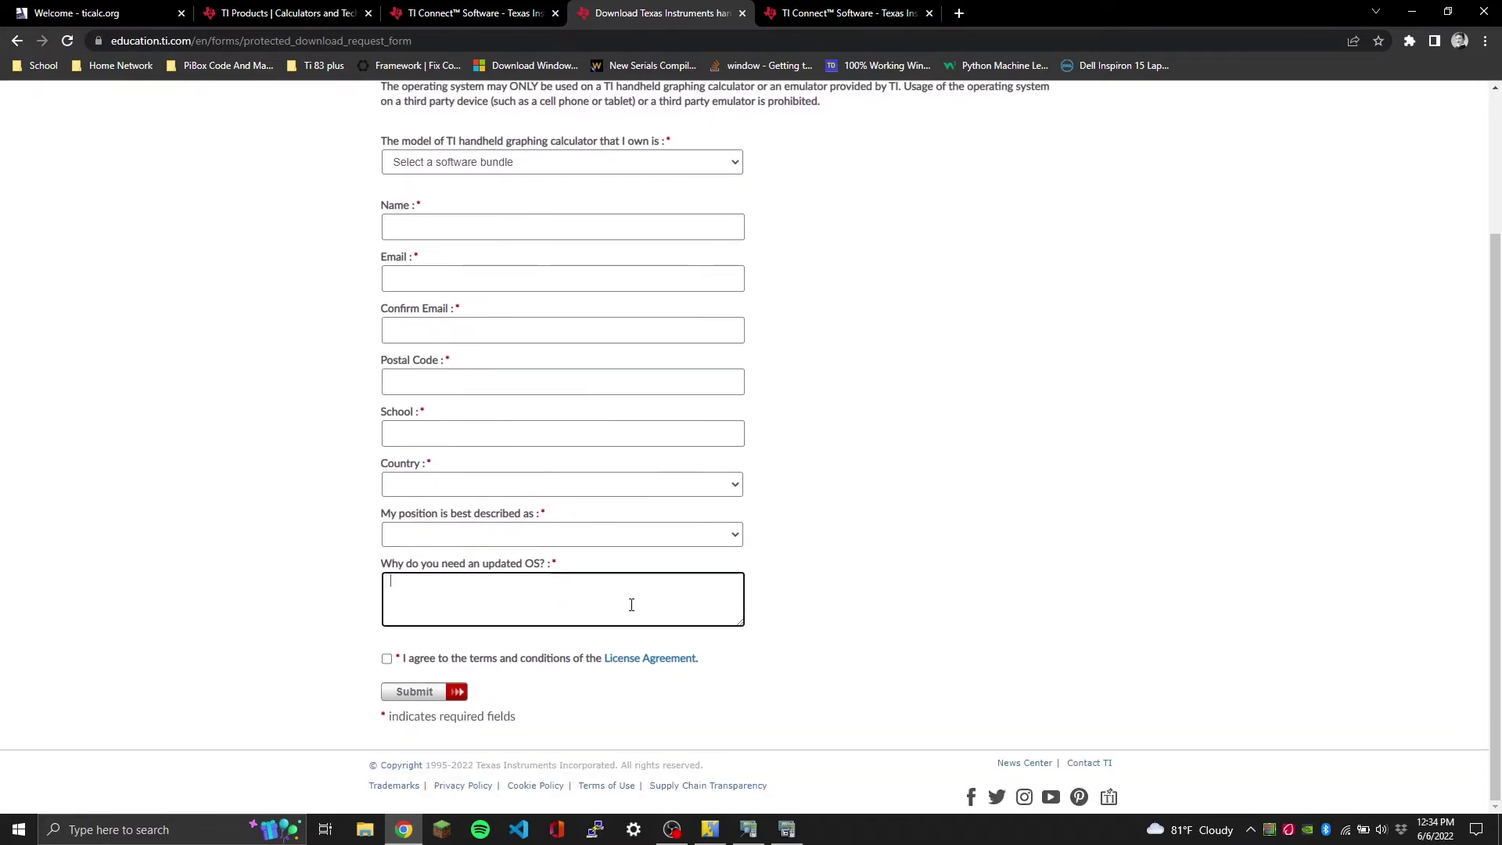
pyautogui.moveTo(414, 557); pyautogui.dragTo(577, 570)
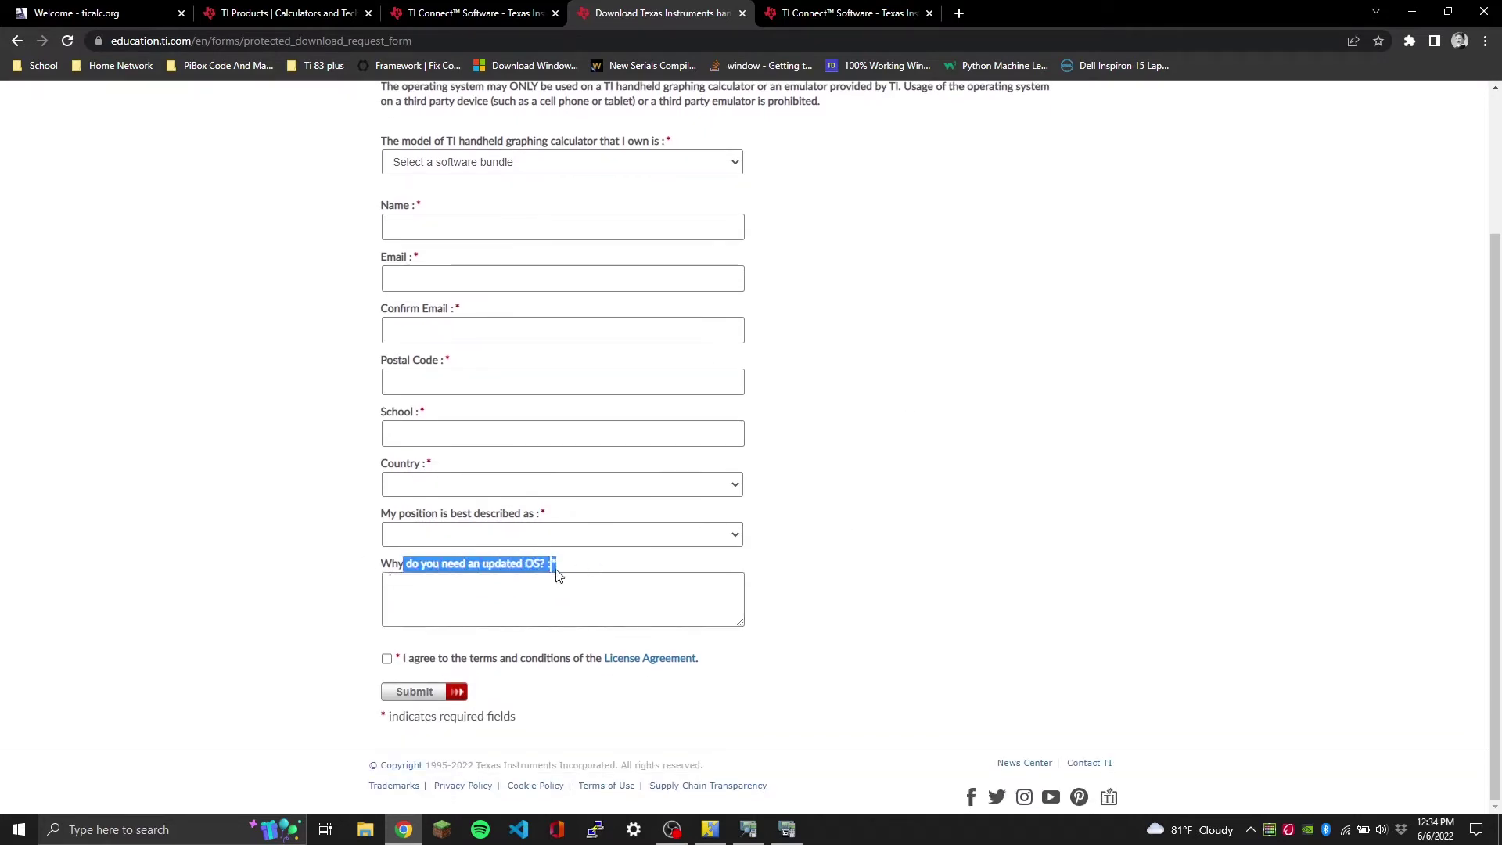
pyautogui.click(546, 590)
pyautogui.rightClick(544, 593)
pyautogui.click(542, 589)
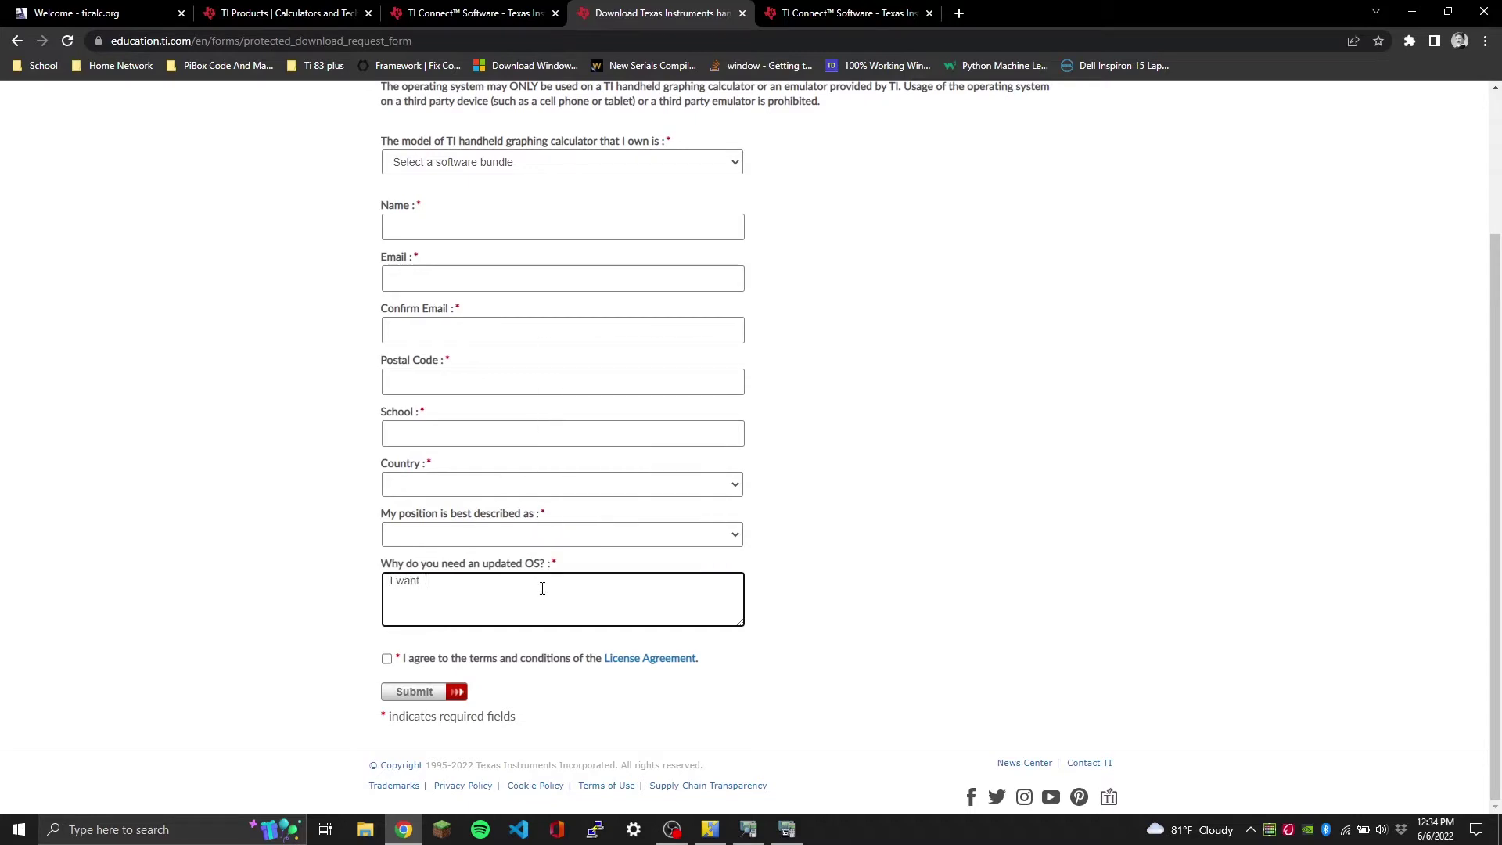
pyautogui.write('I want to put games on my')
pyautogui.hotkey('shift', 'Tab')
pyautogui.hotkey('shift', 'Tab')
pyautogui.hotkey('shift', 'Tab')
pyautogui.hotkey('shift', 'Tab')
pyautogui.hotkey('shift', 'Tab')
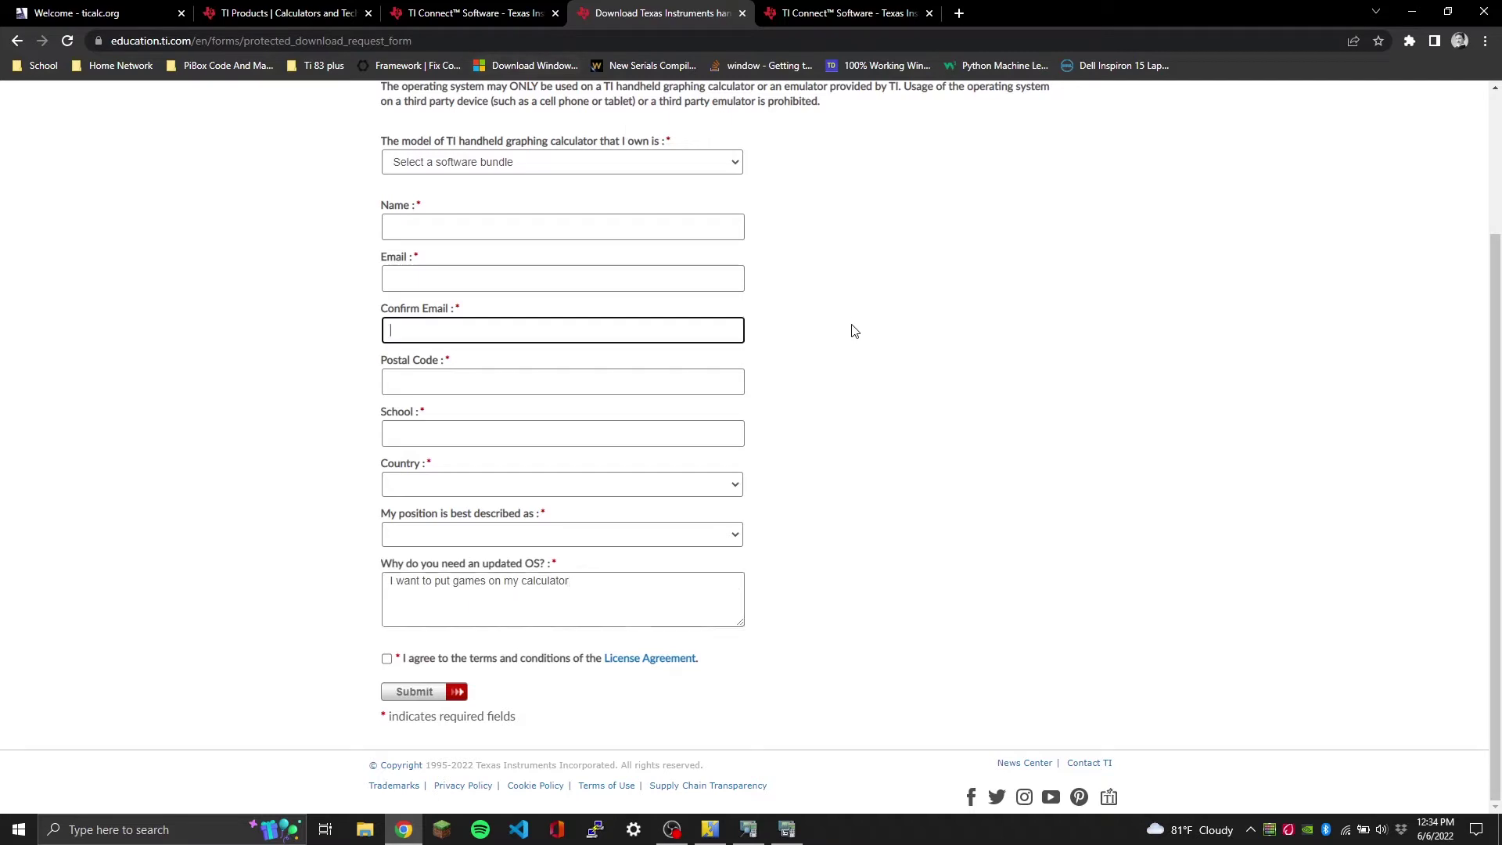
# Step: Erase the reason text, leave the form unsubmitted, and minimize Chrome
pyautogui.click(493, 611)
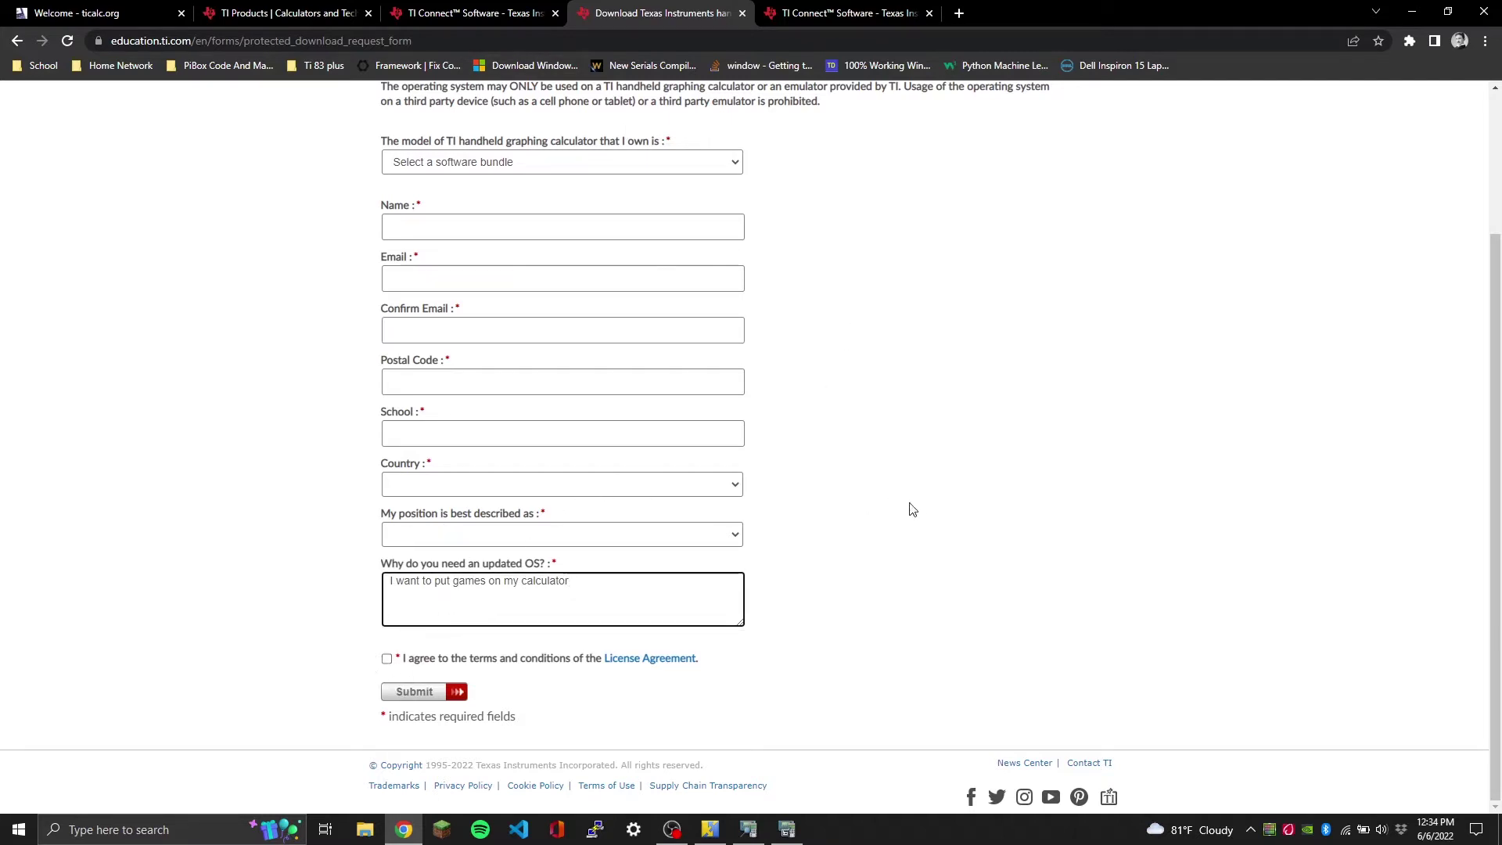
pyautogui.hotkey('ctrl', 'shift', 'Left')
pyautogui.hotkey('ctrl', 'shift', 'Left')
pyautogui.hotkey('ctrl', 'shift', 'Left')
pyautogui.hotkey('ctrl', 'shift', 'Left')
pyautogui.hotkey('ctrl', 'shift', 'Left')
pyautogui.hotkey('ctrl', 'shift', 'Left')
pyautogui.hotkey('ctrl', 'shift', 'Left')
pyautogui.hotkey('ctrl', 'shift', 'Left')
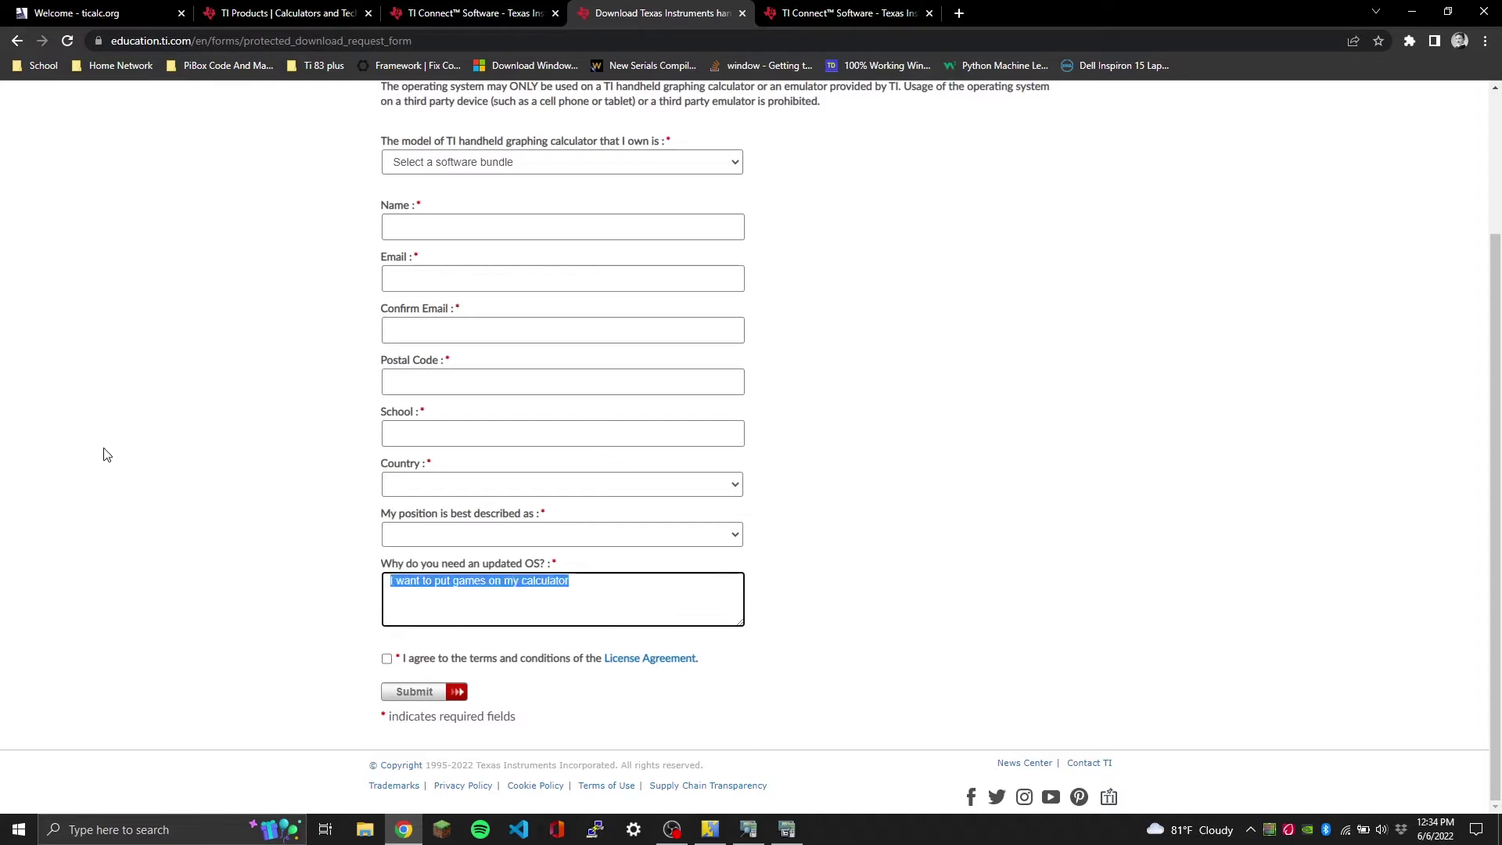
pyautogui.press('BackSpace')
pyautogui.click(512, 319)
pyautogui.click(1142, 338)
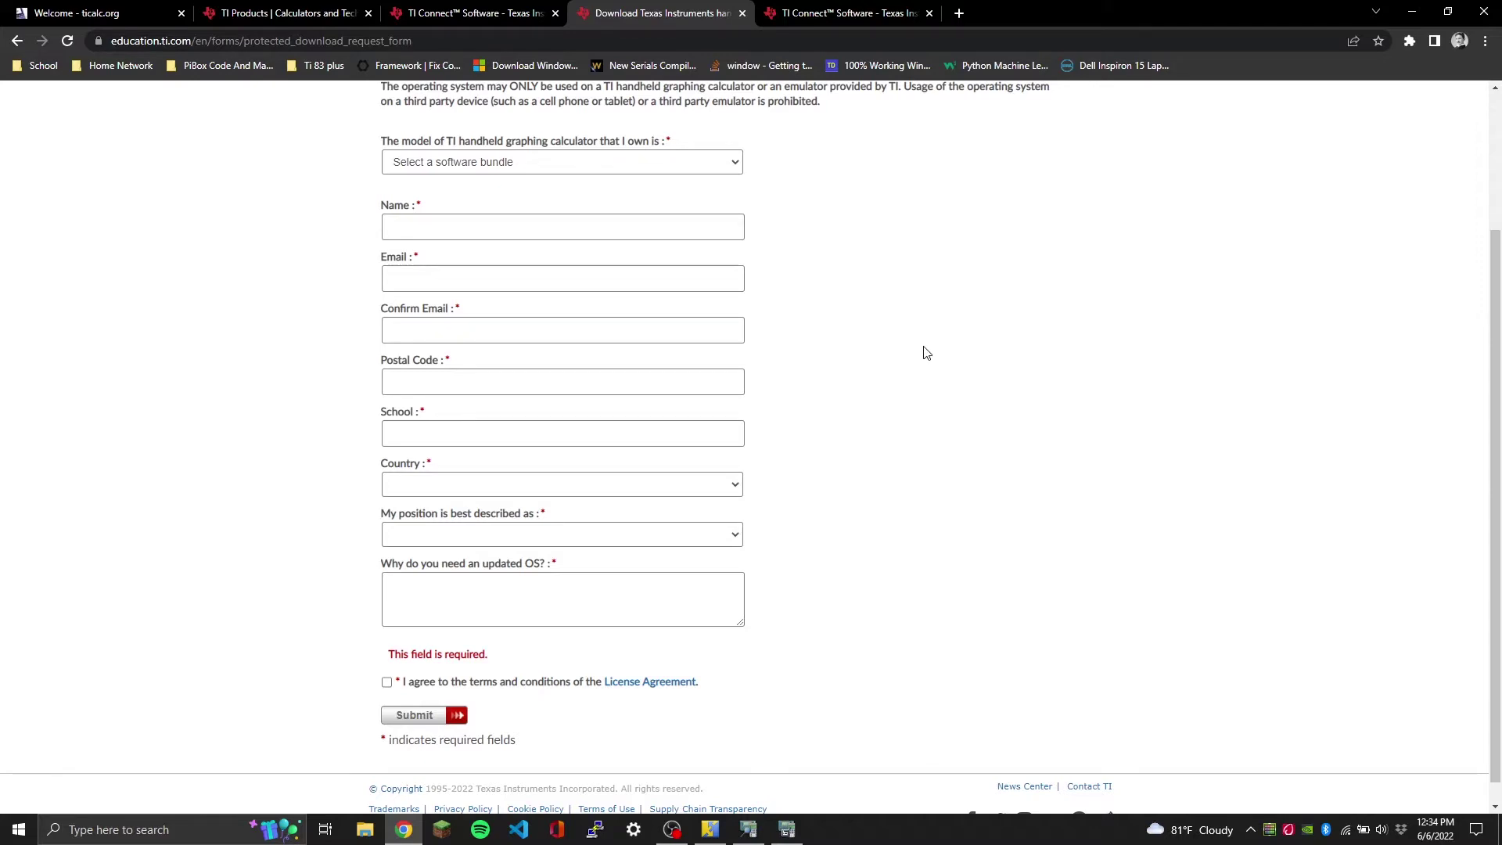
pyautogui.click(1406, 12)
# Step: Close the TI DeviceInformation window and rearrange the TI Connect window and desktop OS file
pyautogui.moveTo(1314, 90); pyautogui.dragTo(1313, 264)
pyautogui.moveTo(1454, 188); pyautogui.dragTo(1138, 52)
pyautogui.click(1139, 53)
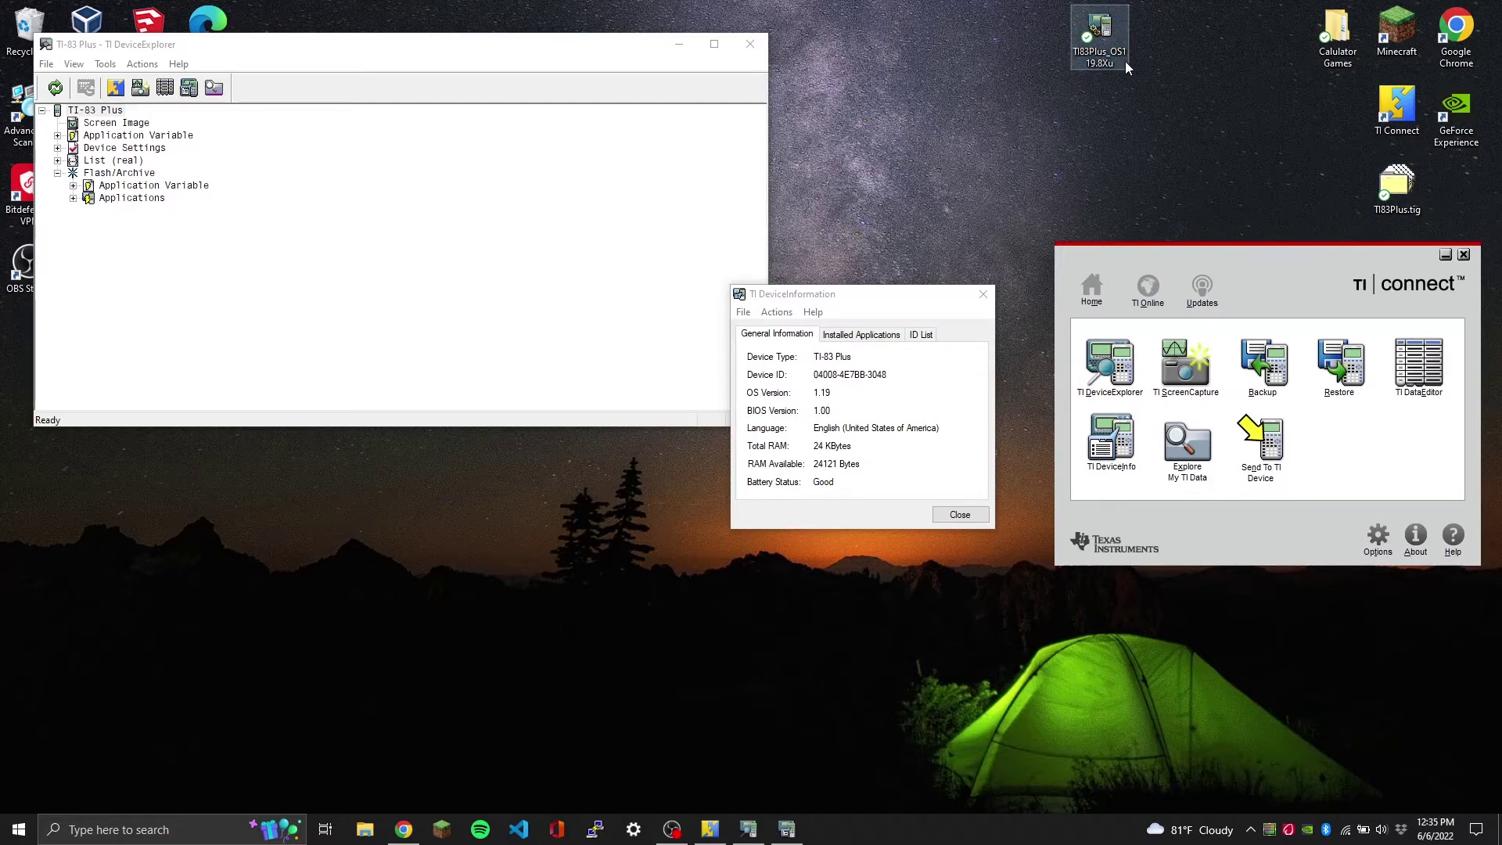
pyautogui.moveTo(1094, 68)
pyautogui.click(983, 294)
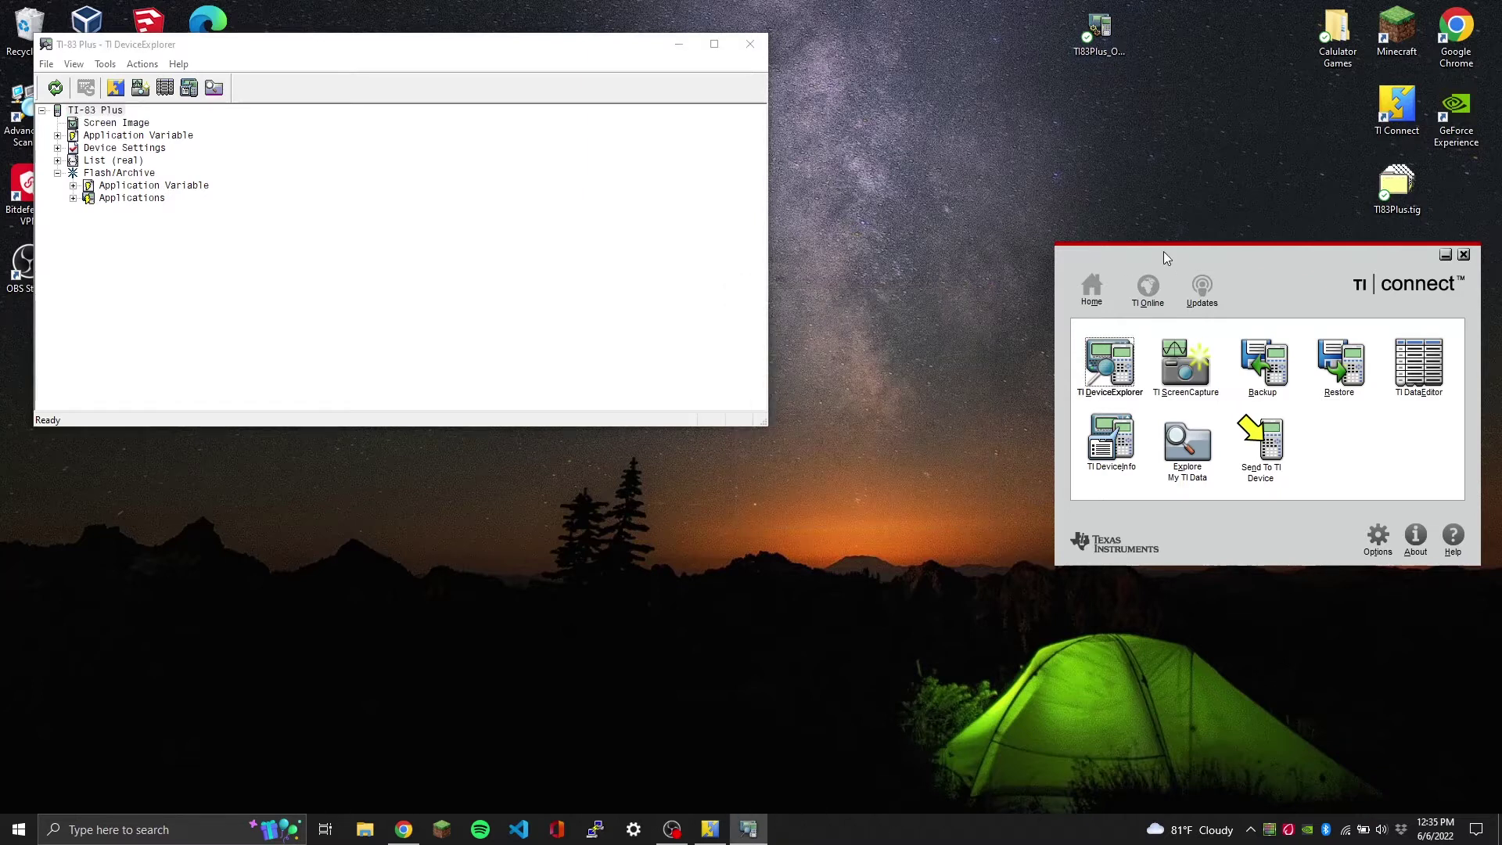
pyautogui.moveTo(1162, 251); pyautogui.dragTo(1161, 105)
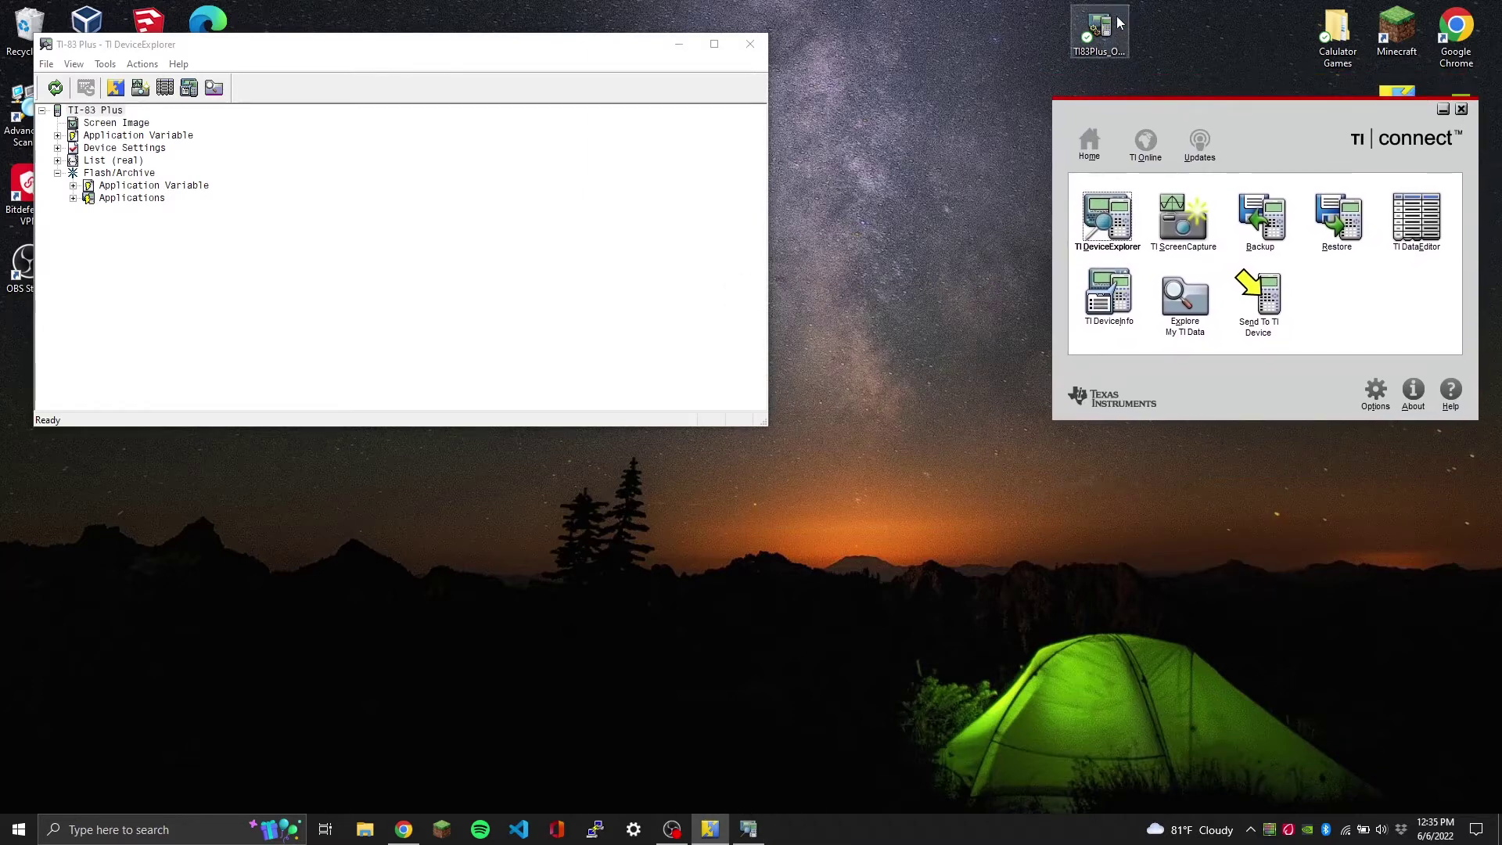
# Step: Drop the TI83Plus OS .8Xu file onto the TI-83 Plus in TI DeviceExplorer
pyautogui.click(436, 105)
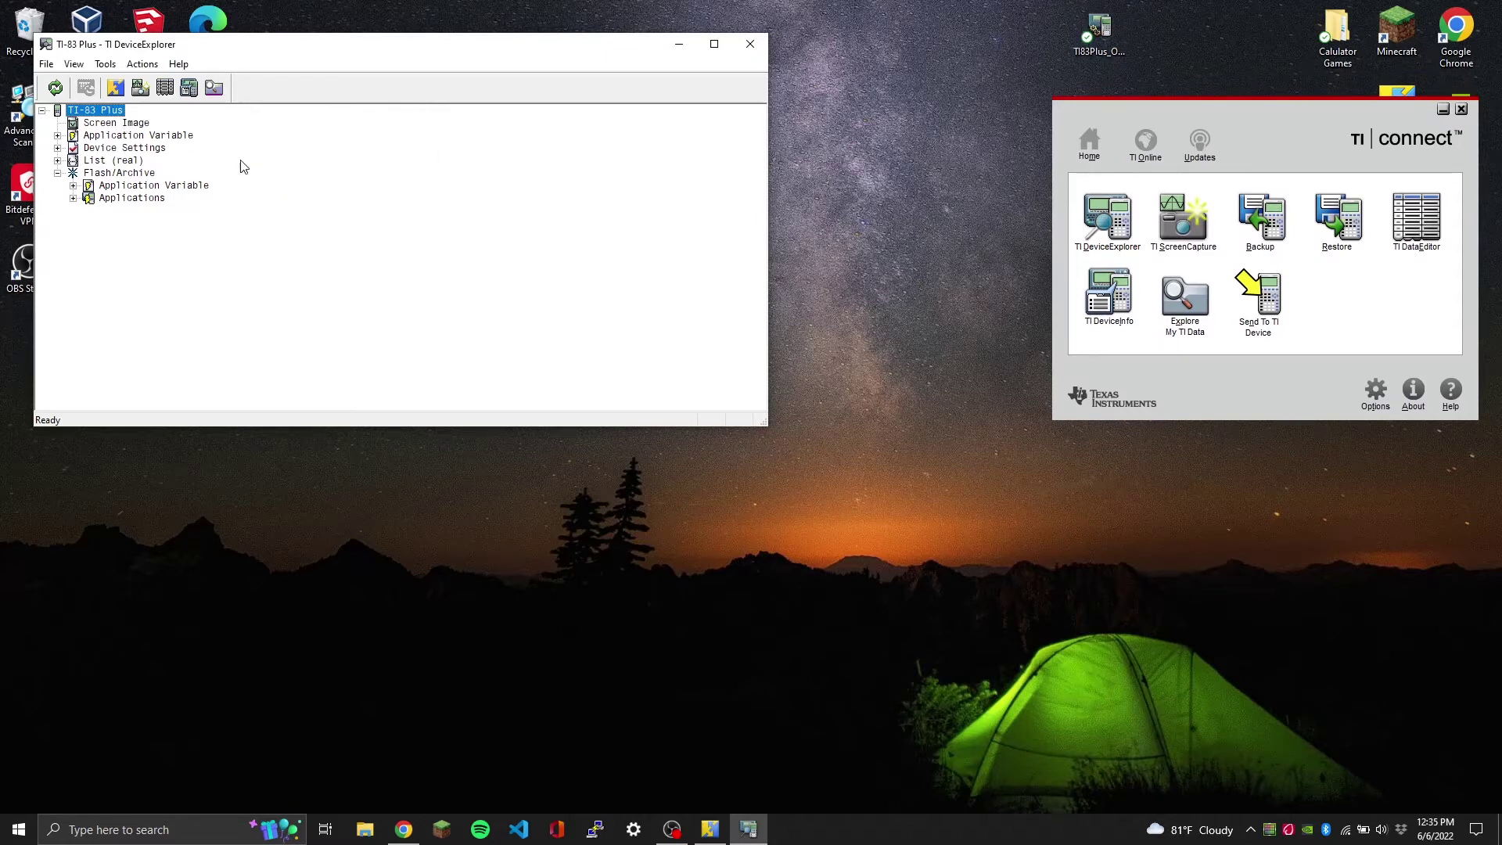
pyautogui.moveTo(283, 57); pyautogui.dragTo(544, 142)
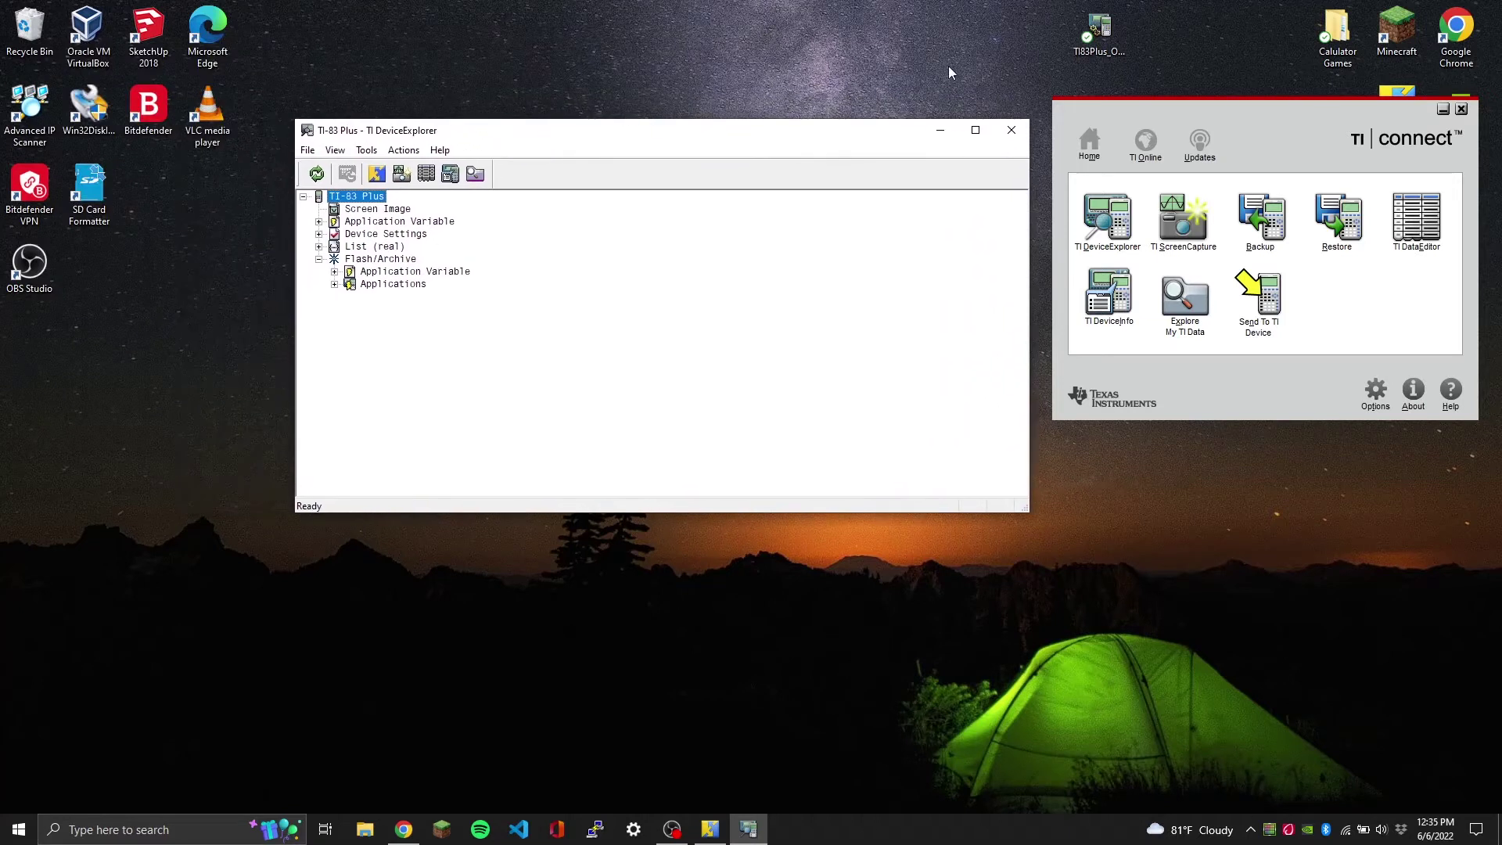
pyautogui.click(1107, 33)
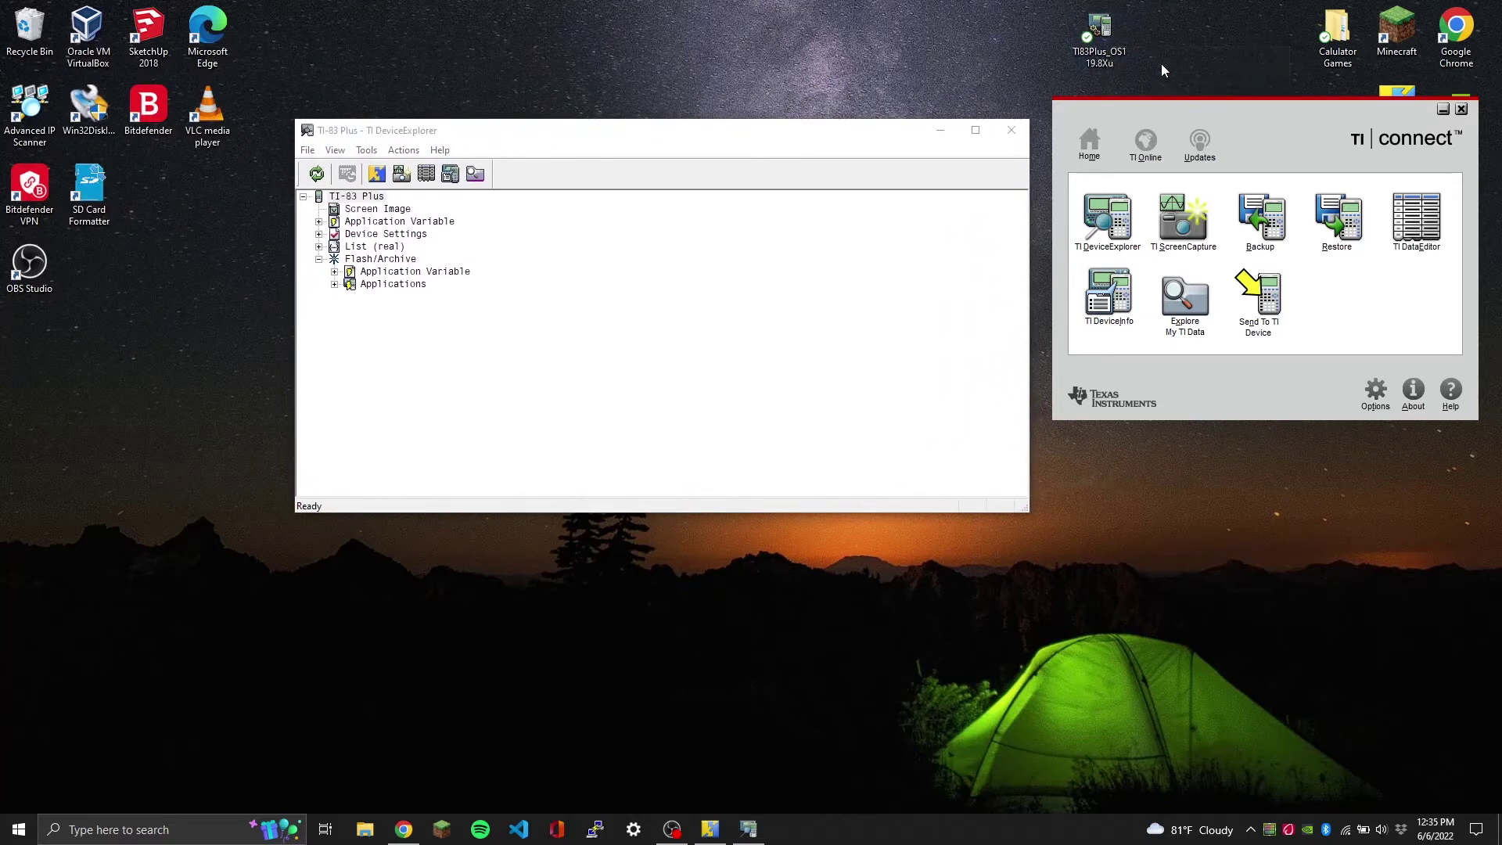
pyautogui.moveTo(1114, 41); pyautogui.dragTo(954, 32)
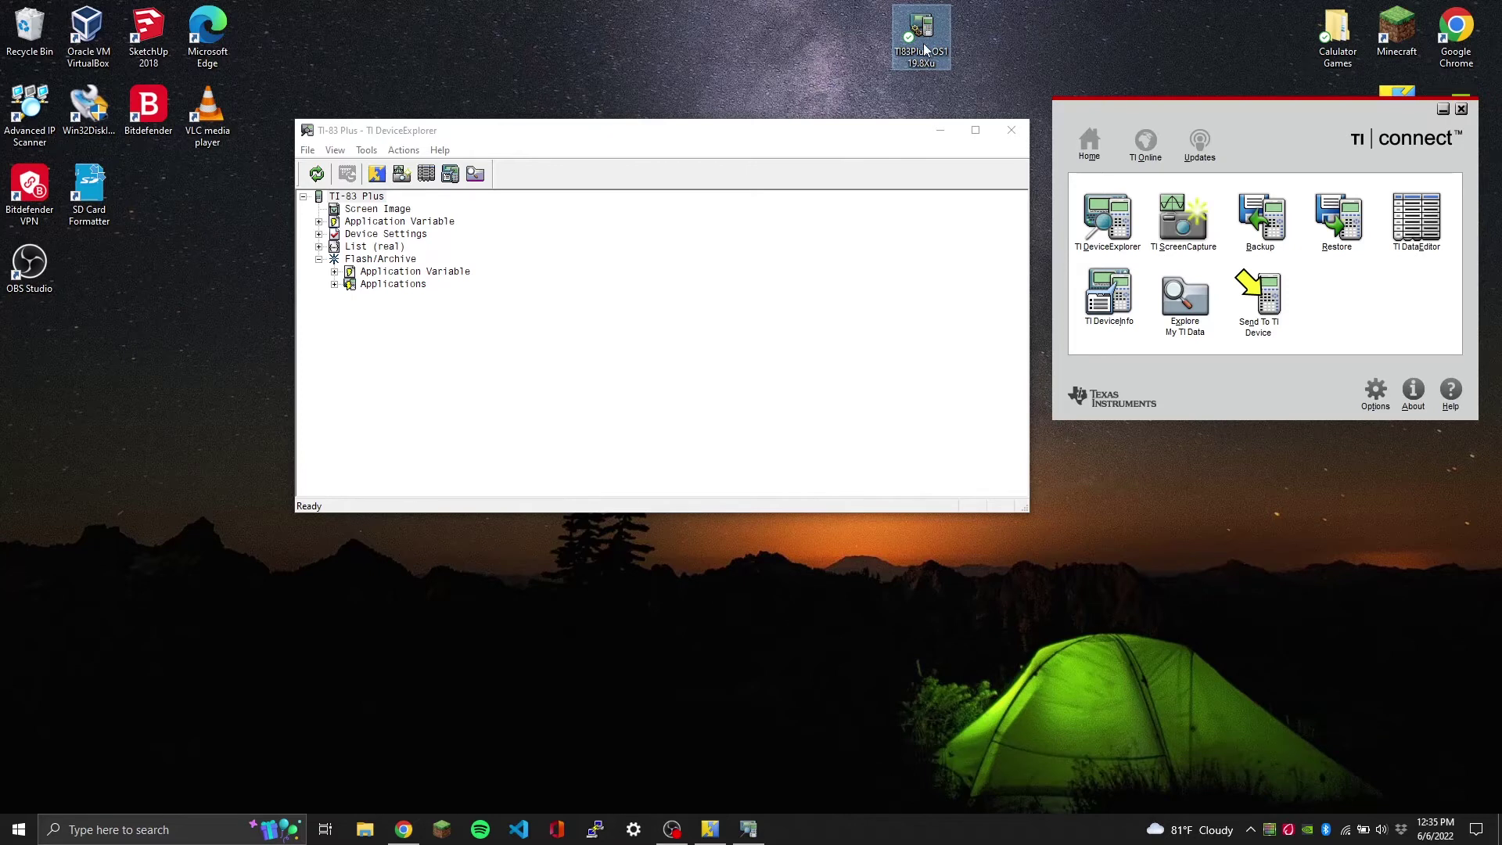
pyautogui.click(797, 205)
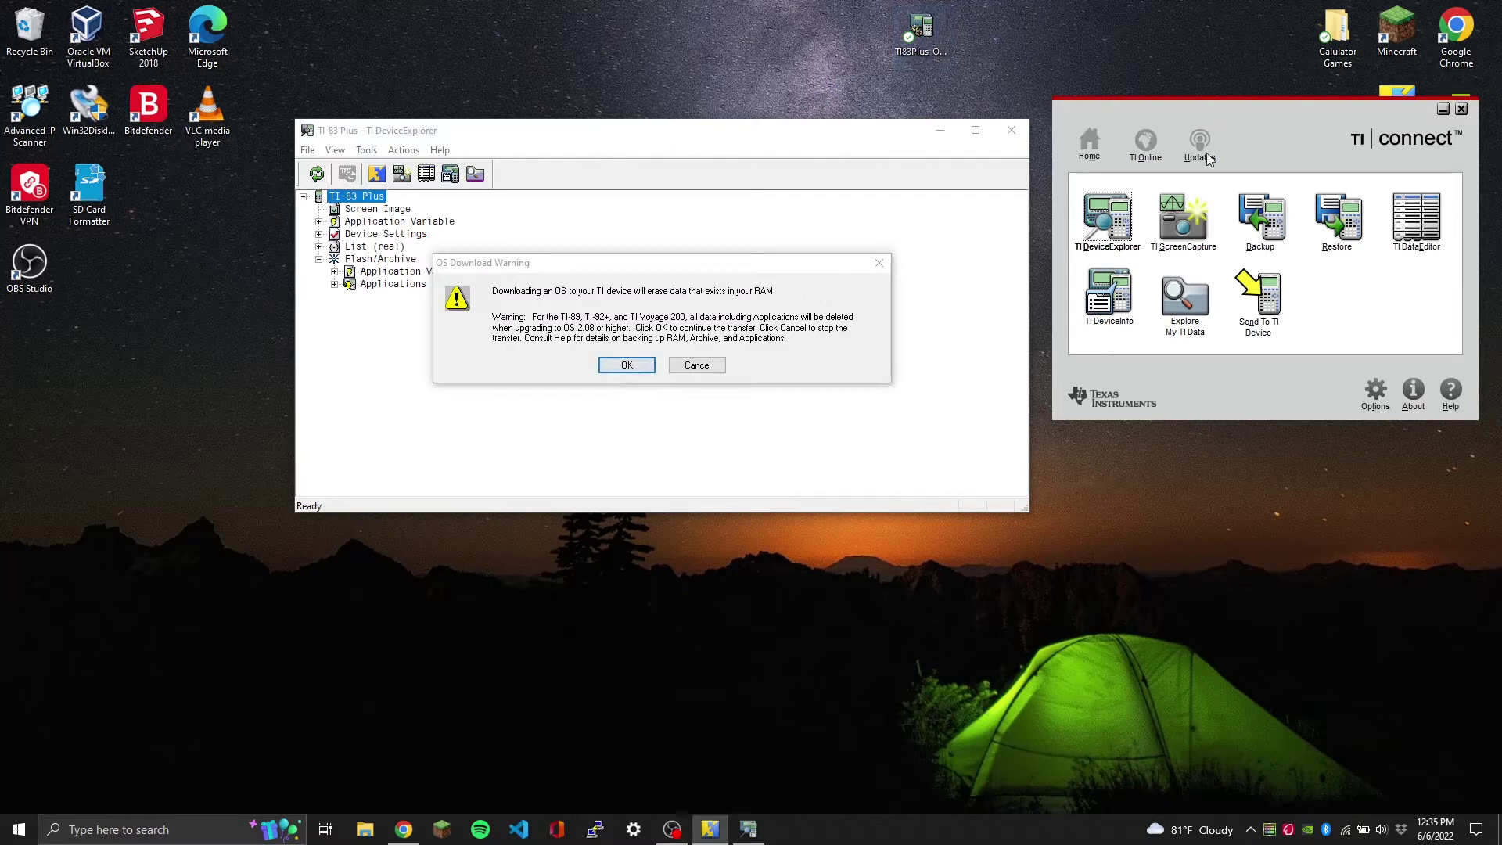
# Step: Accept the RAM-erase warning so TI83Plus_OS119 transfers to the TI-83 Plus
pyautogui.moveTo(1268, 109); pyautogui.dragTo(1306, 287)
pyautogui.moveTo(1397, 184); pyautogui.dragTo(1337, 109)
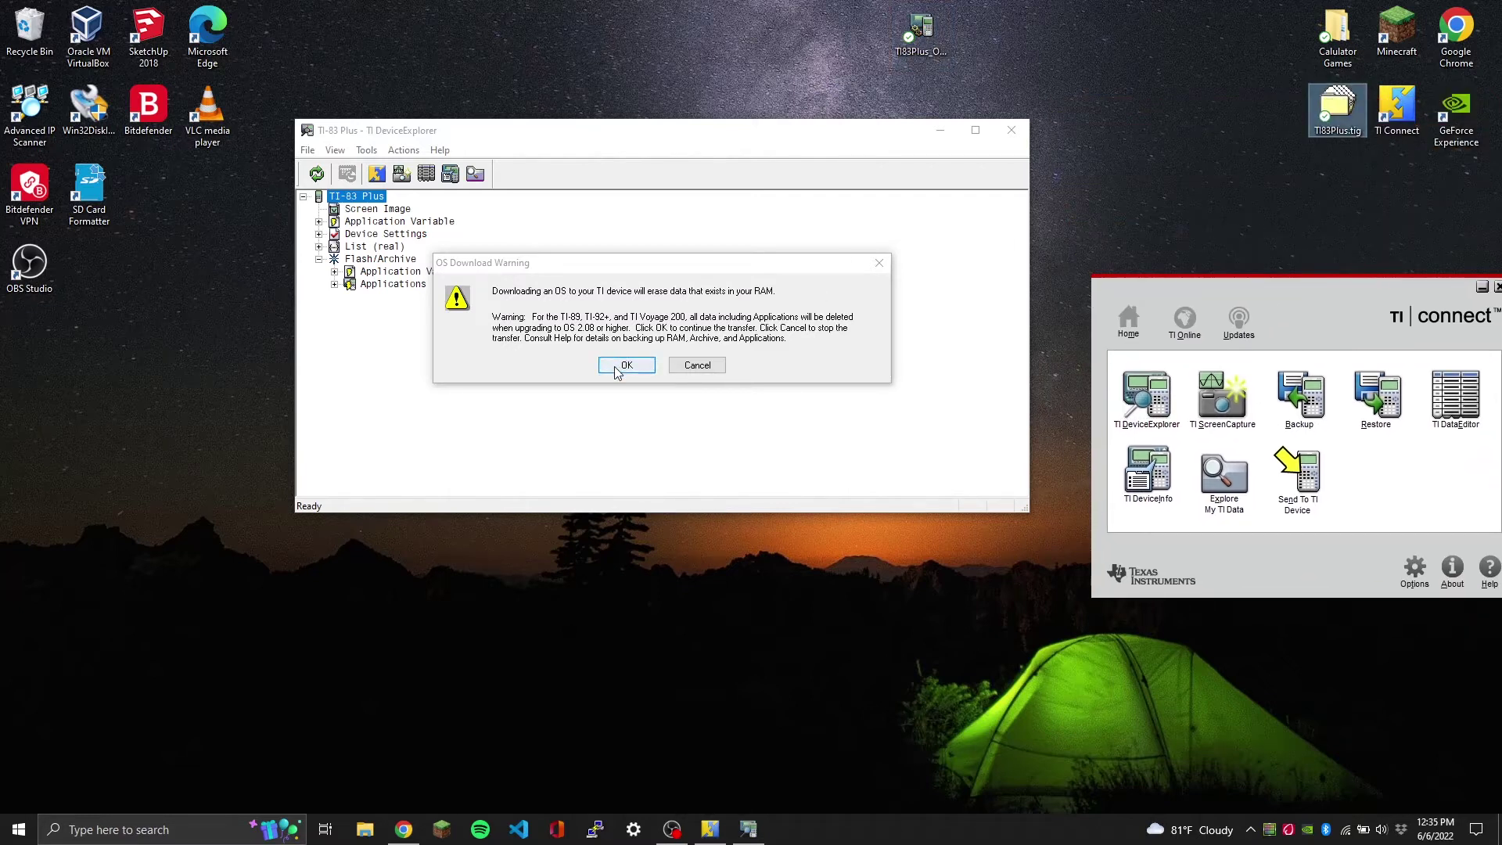
pyautogui.click(625, 366)
pyautogui.moveTo(759, 324); pyautogui.dragTo(711, 230)
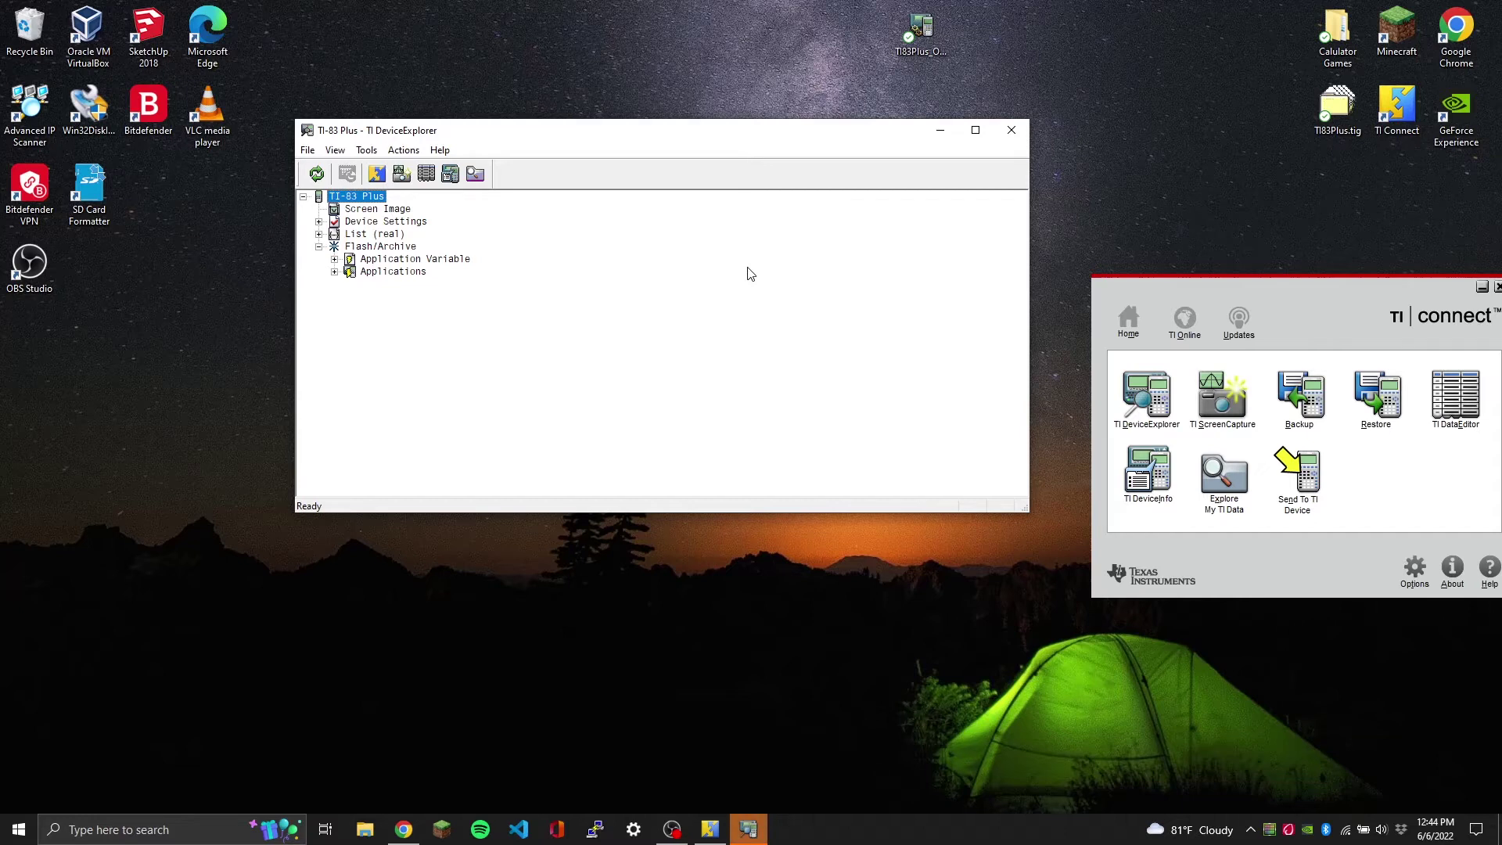
# Step: Launch the OS downloader from the TI Connect tools list, then cancel it
pyautogui.moveTo(560, 144); pyautogui.dragTo(577, 92)
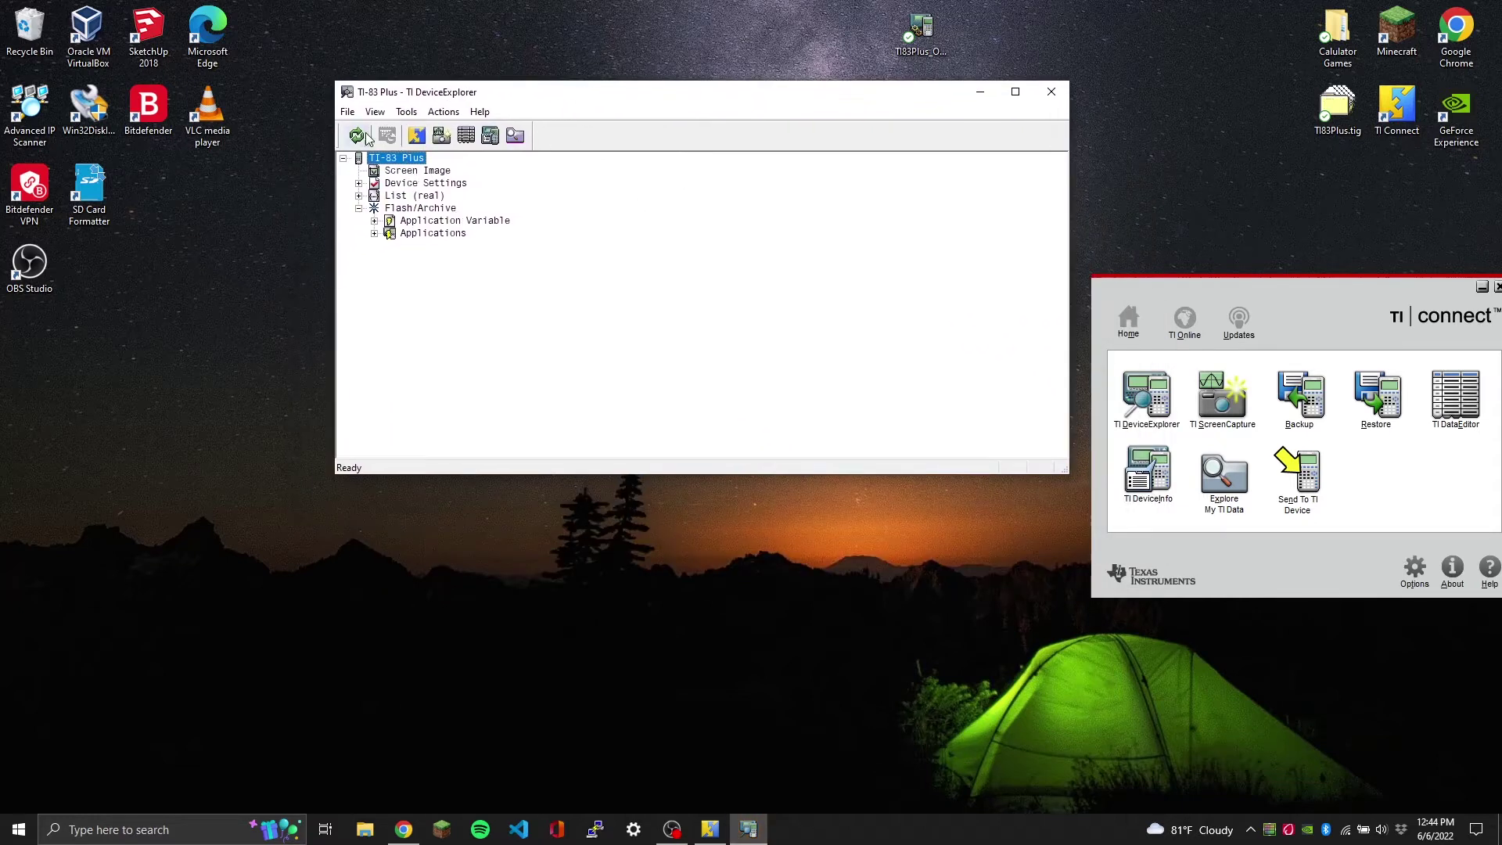
pyautogui.click(374, 112)
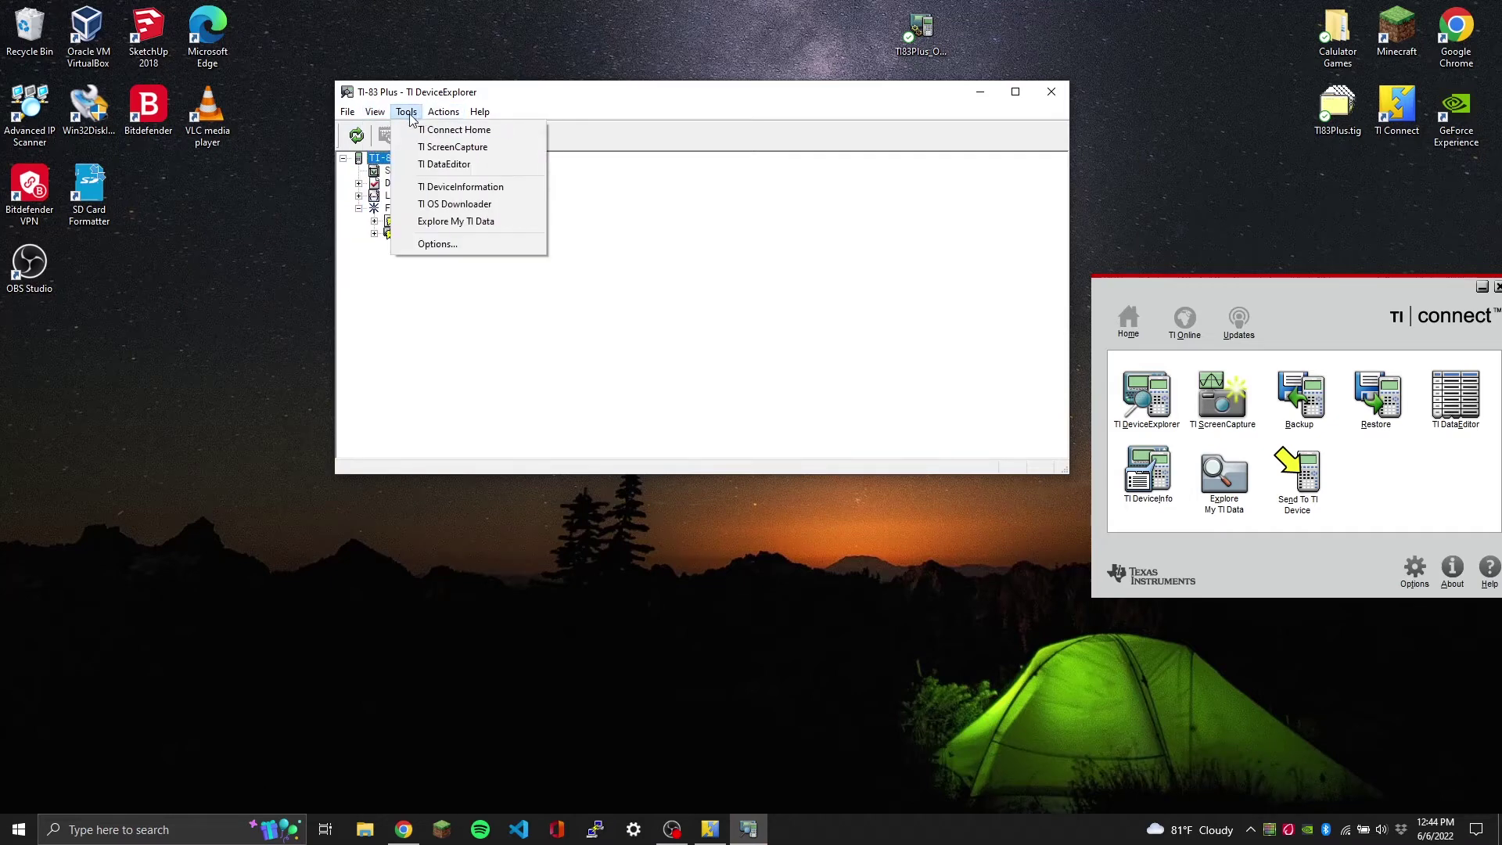
pyautogui.click(453, 203)
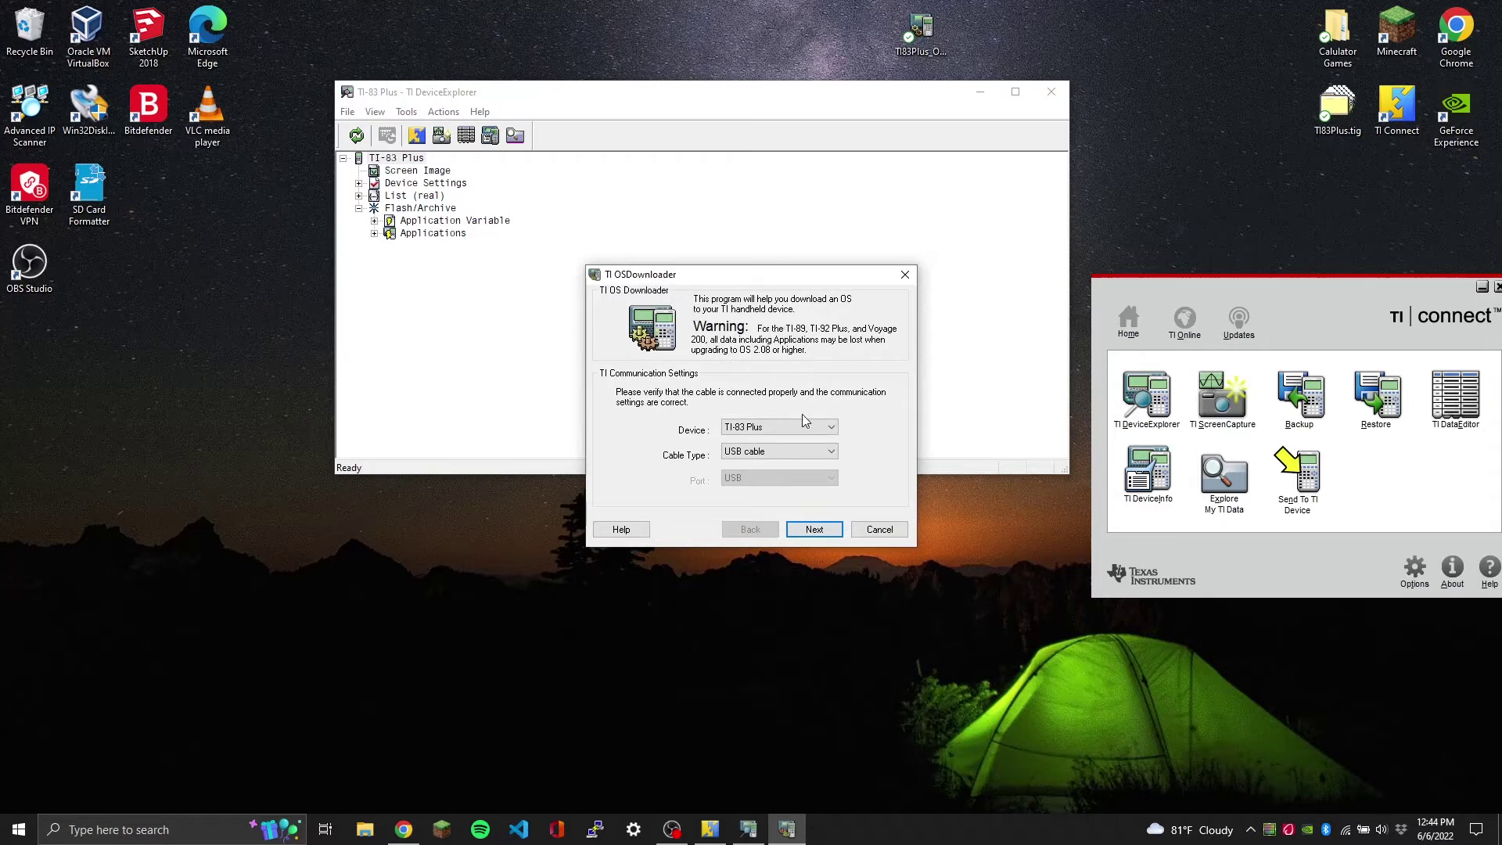
pyautogui.click(904, 530)
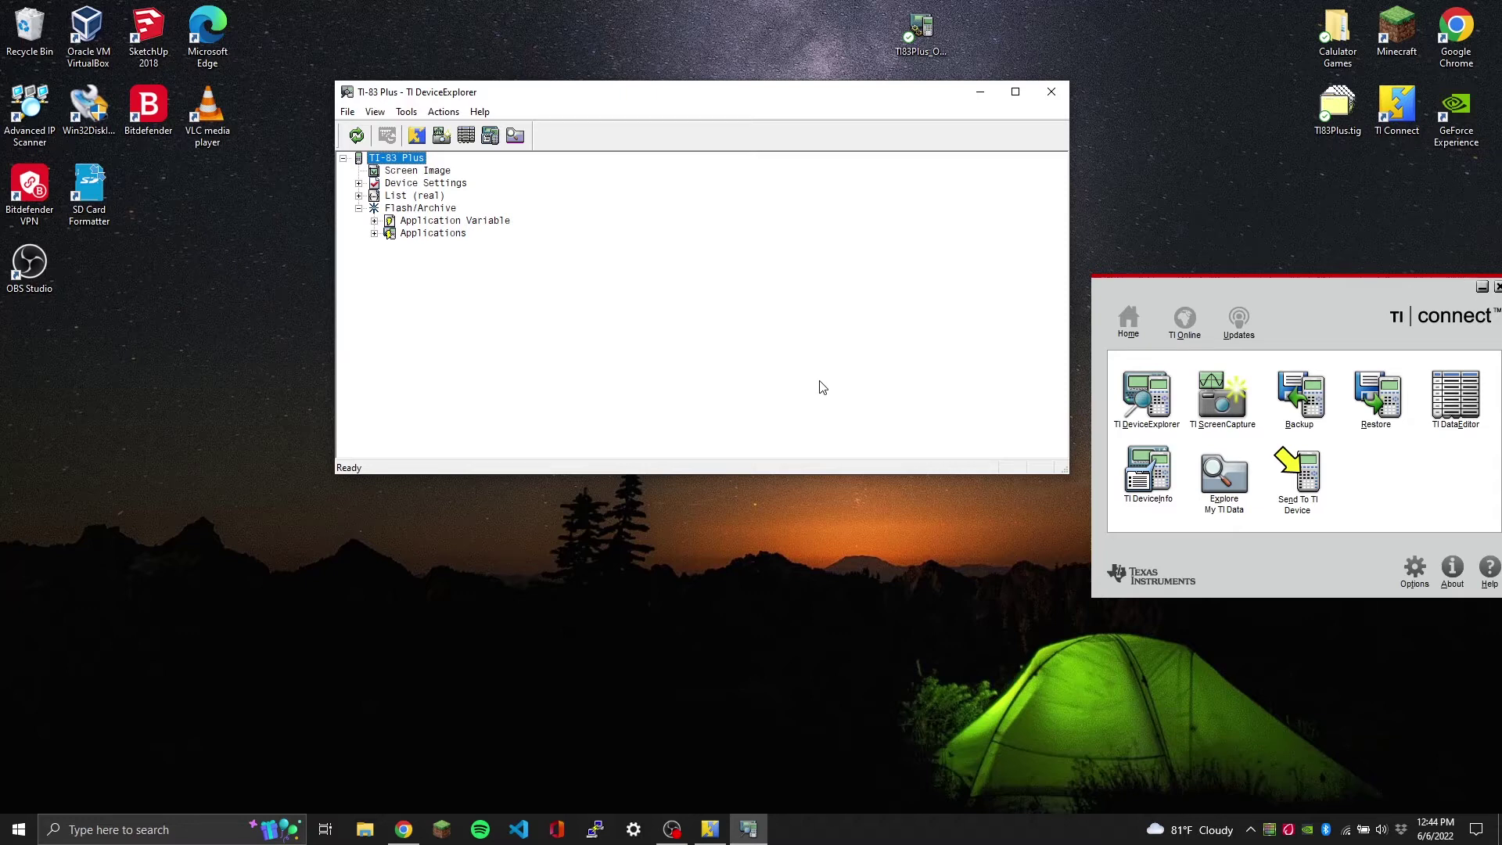
# Step: View the TI-83 Plus device information, then close it and the TI Connect launcher
pyautogui.click(406, 111)
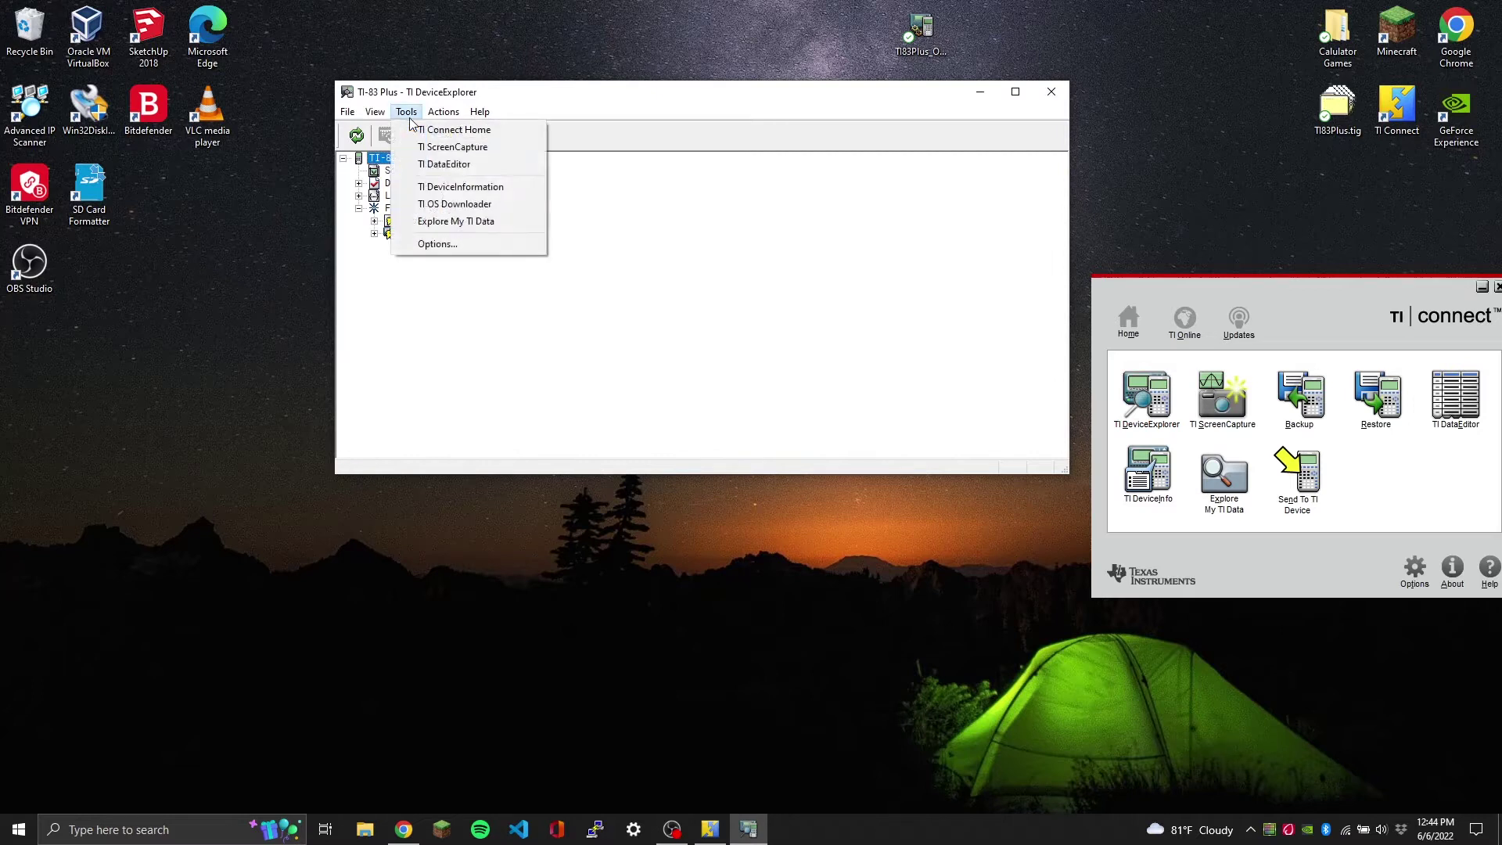
pyautogui.click(458, 187)
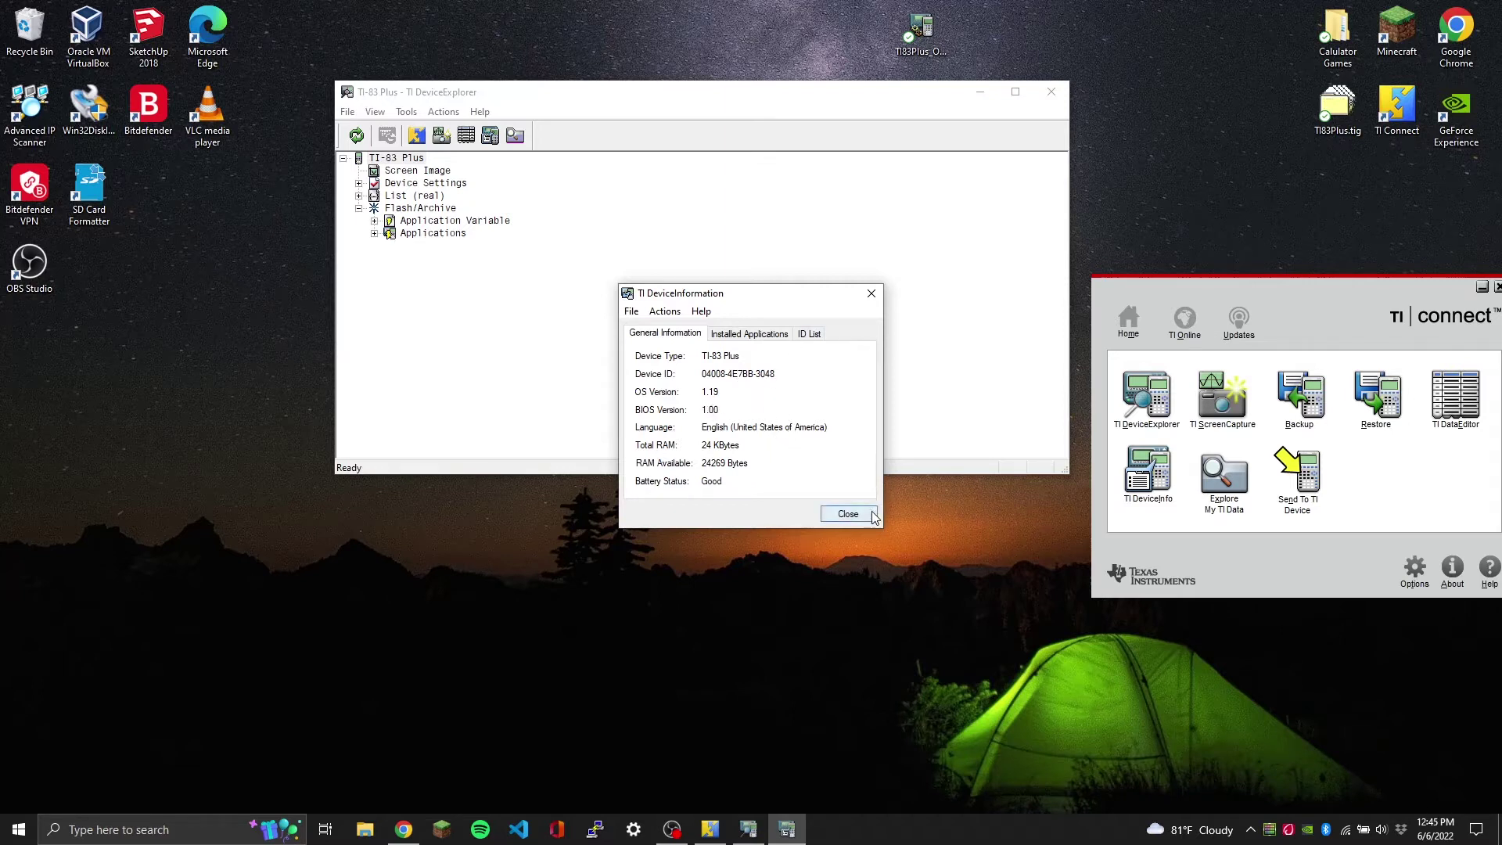
pyautogui.click(848, 514)
pyautogui.moveTo(1215, 292); pyautogui.dragTo(729, 217)
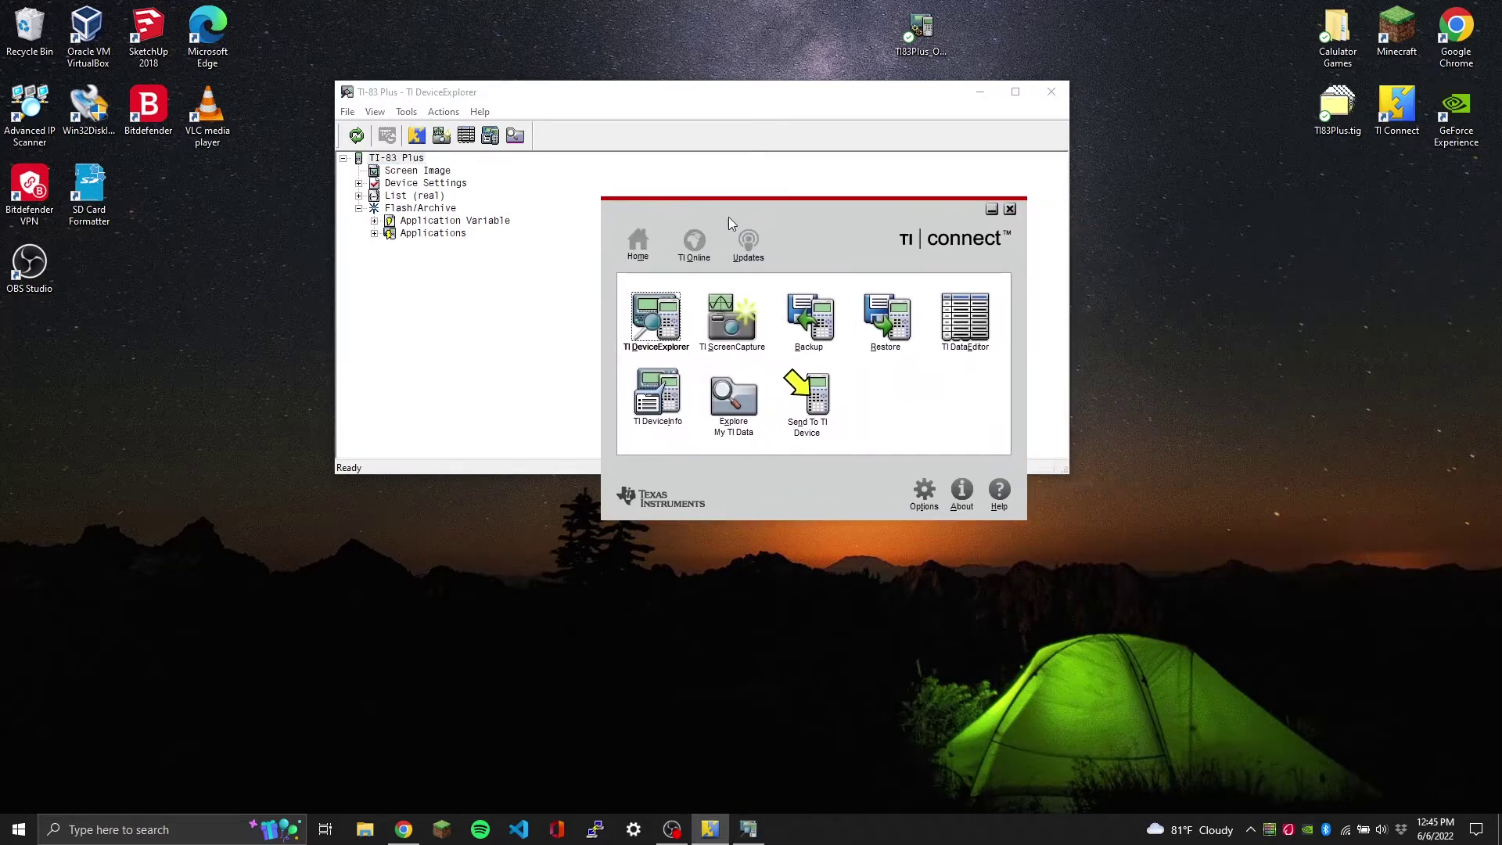
pyautogui.click(1010, 210)
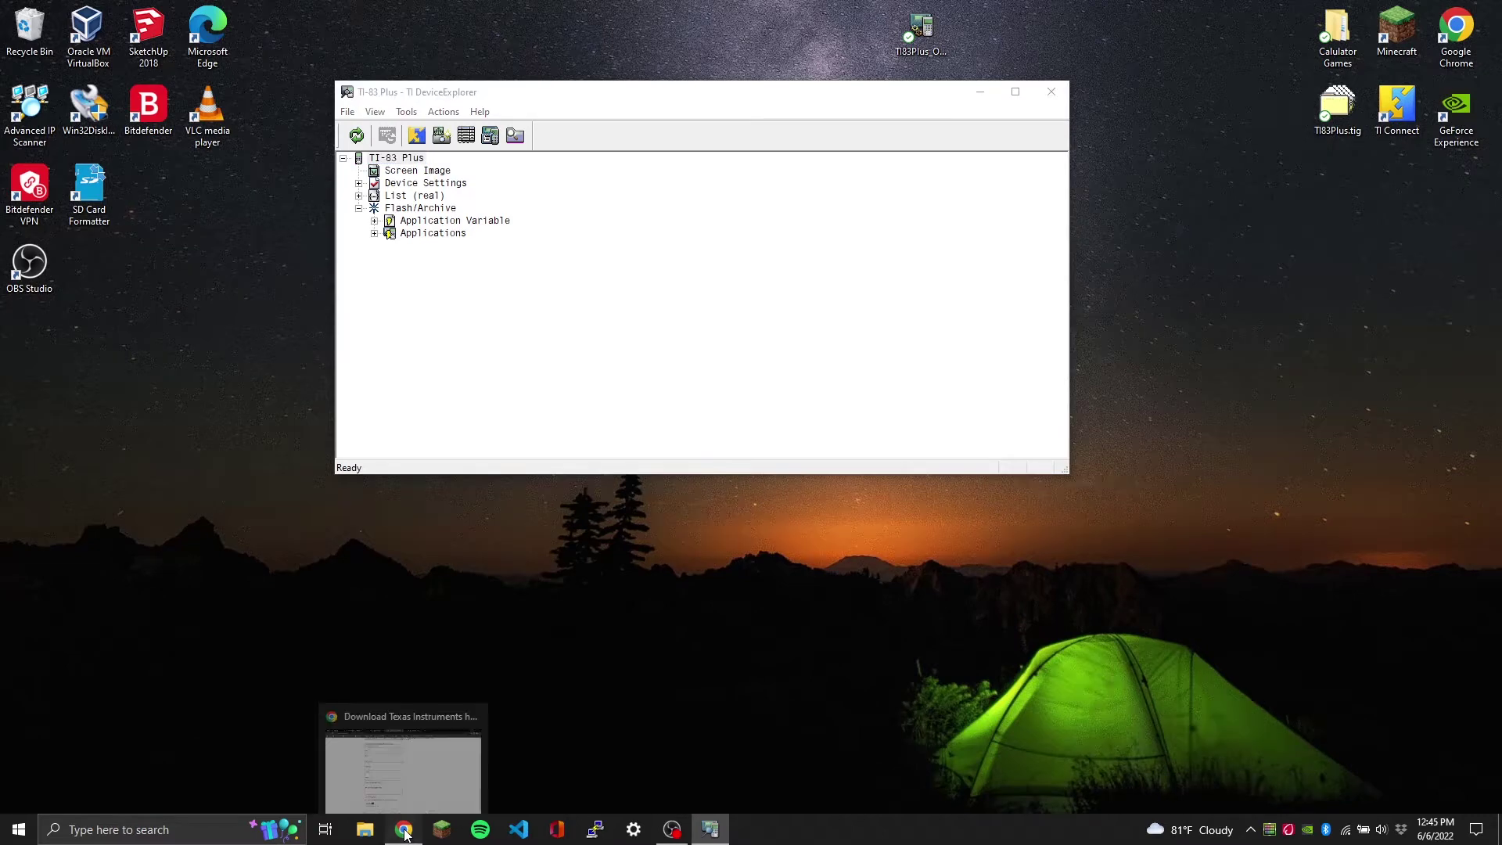
pyautogui.click(407, 831)
# Step: Close the leftover TI Connect download and TI Products tabs
pyautogui.click(742, 12)
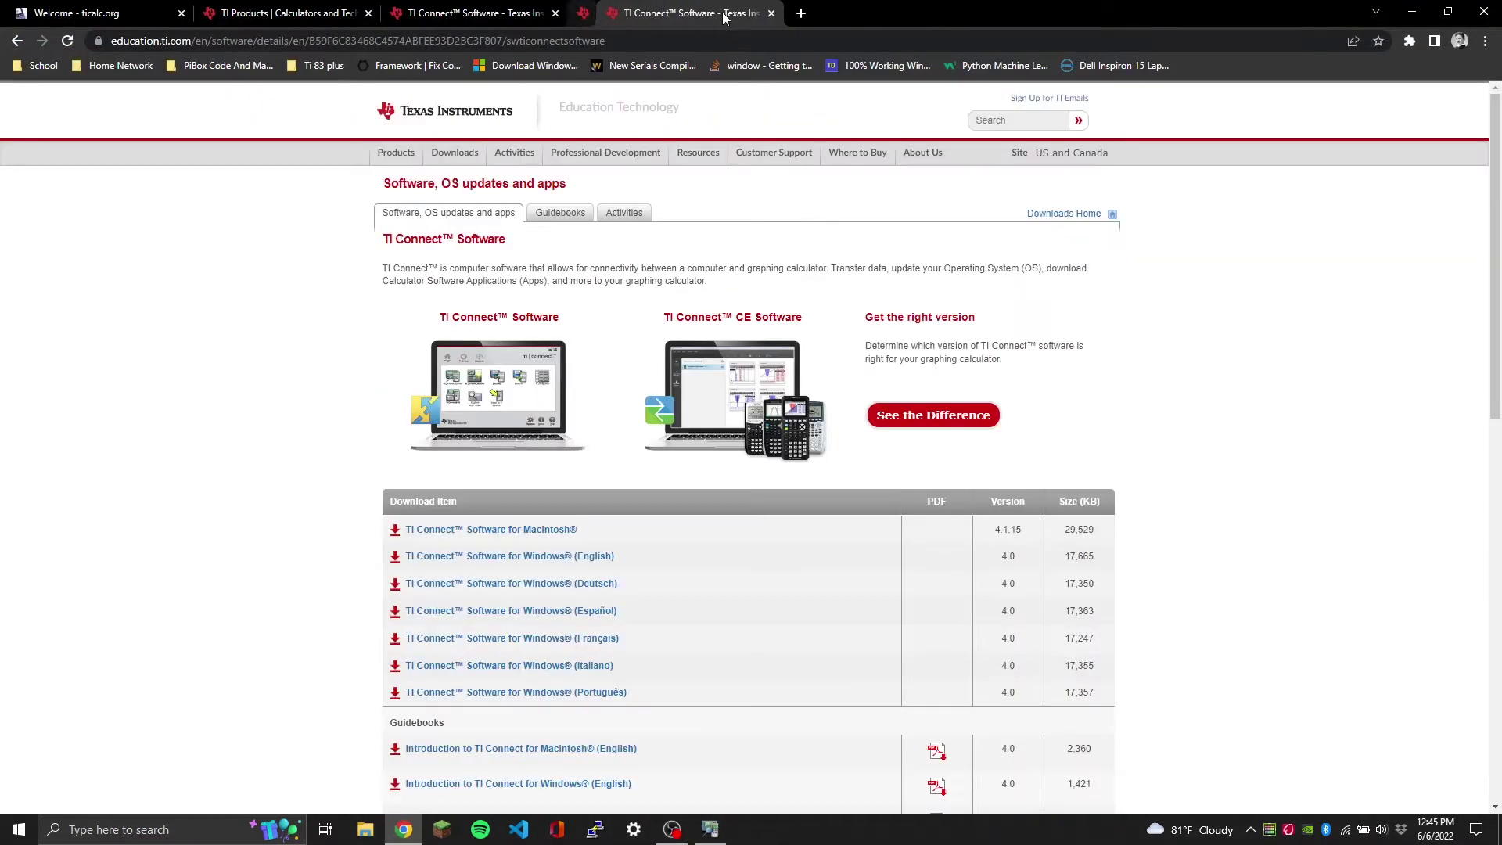
pyautogui.click(742, 13)
pyautogui.click(556, 13)
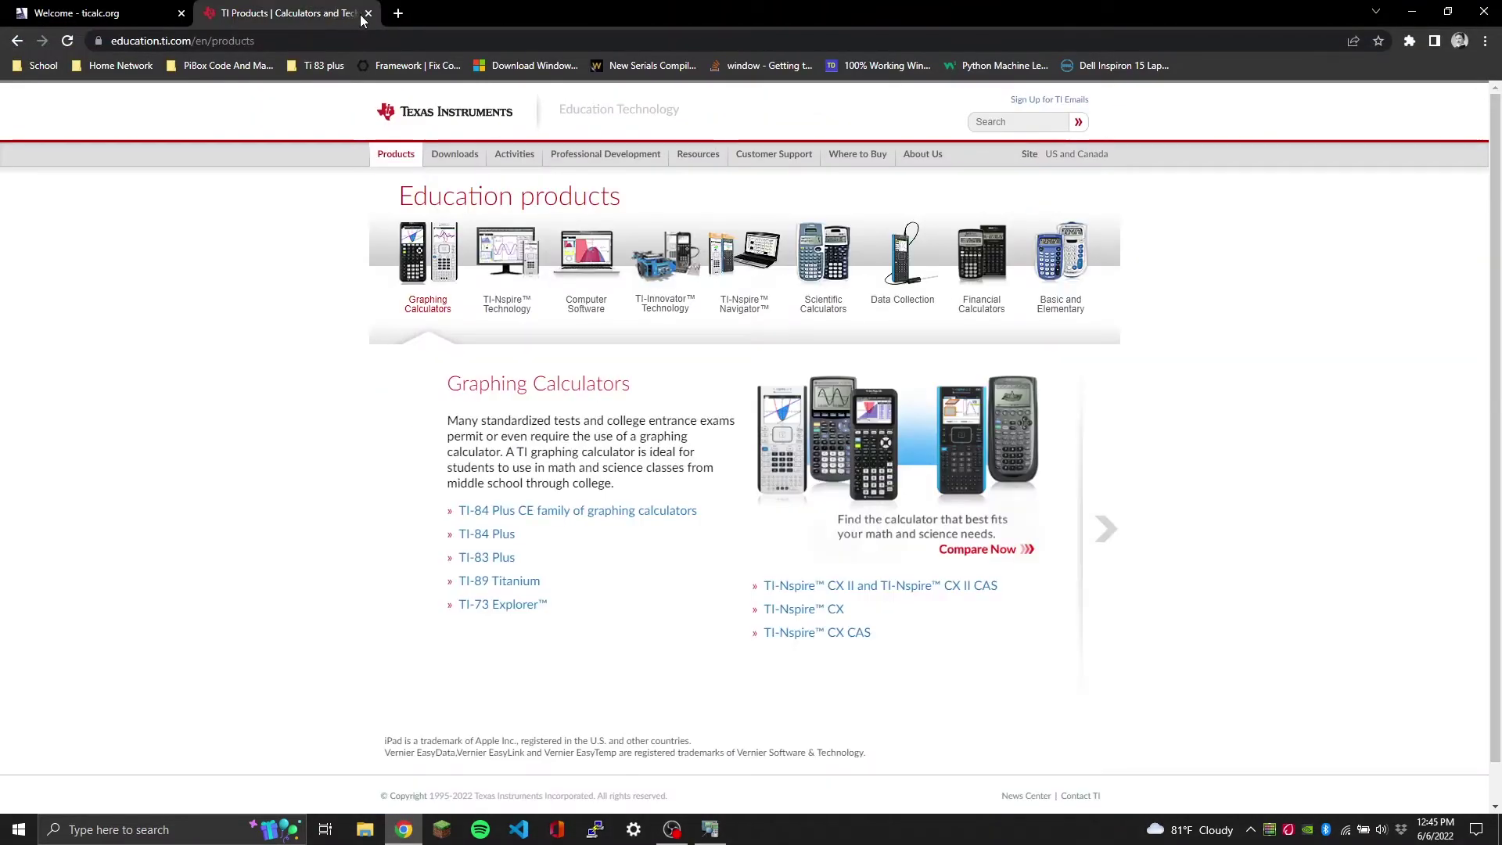
pyautogui.click(369, 12)
# Step: Browse ticalc.org's File Archives to 83plus > asm > games, then enter 'mirage os' in a new tab
pyautogui.click(435, 171)
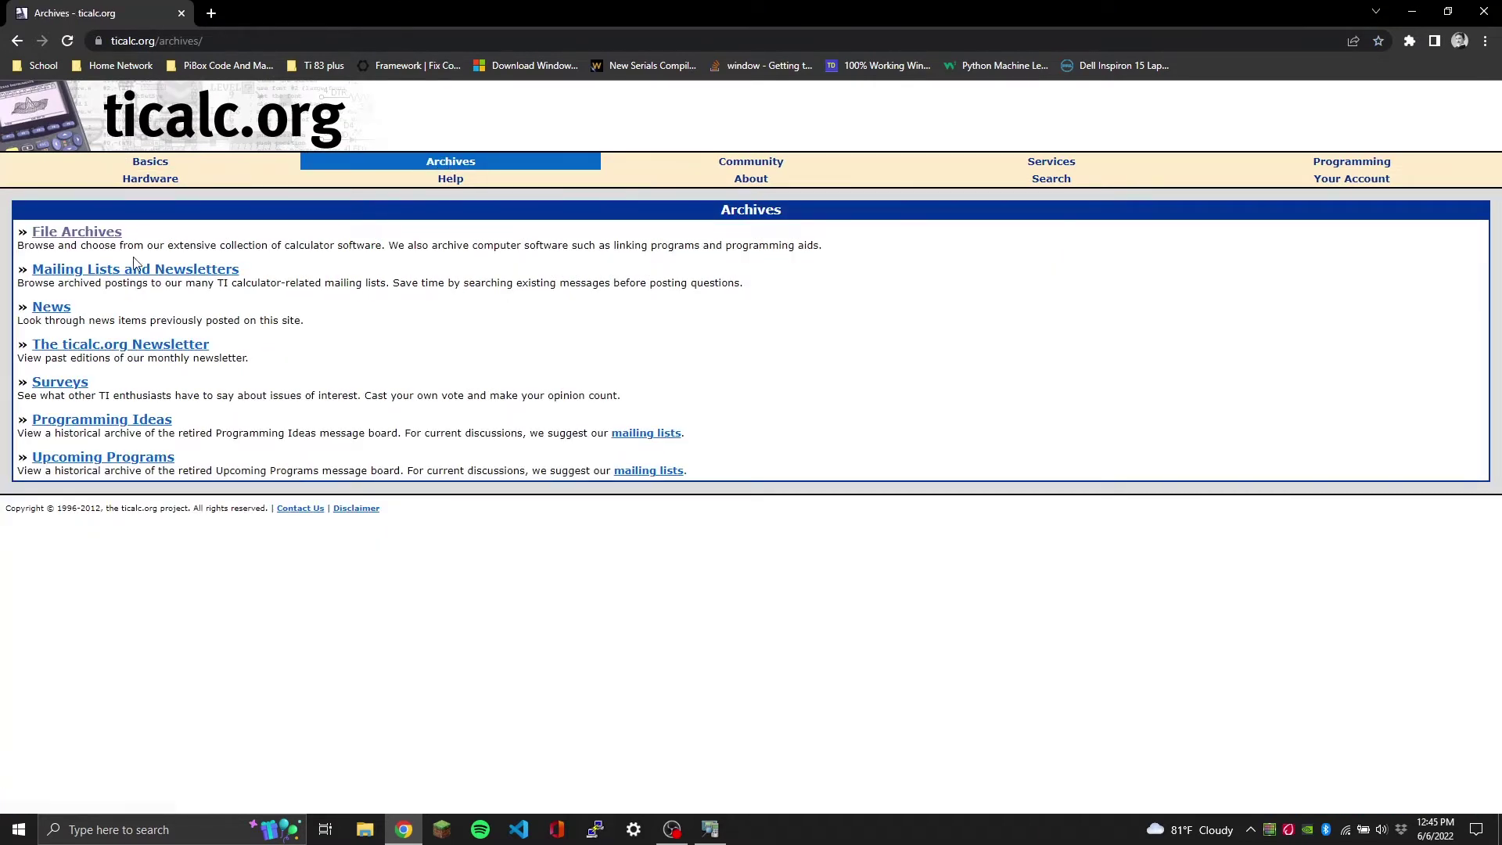
pyautogui.click(69, 233)
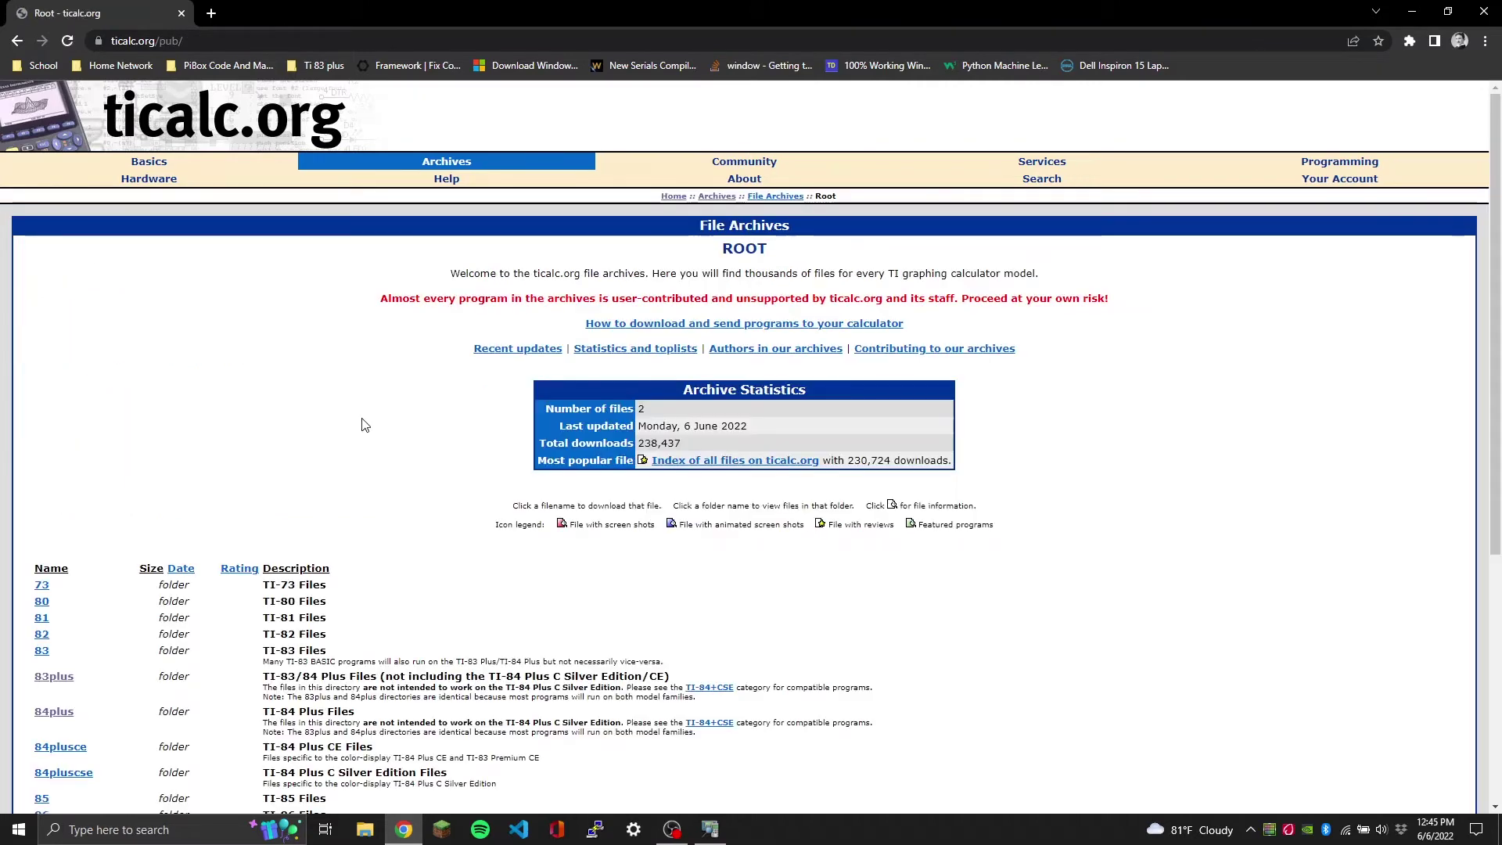
pyautogui.scroll(-4, 224, 490)
pyautogui.click(66, 377)
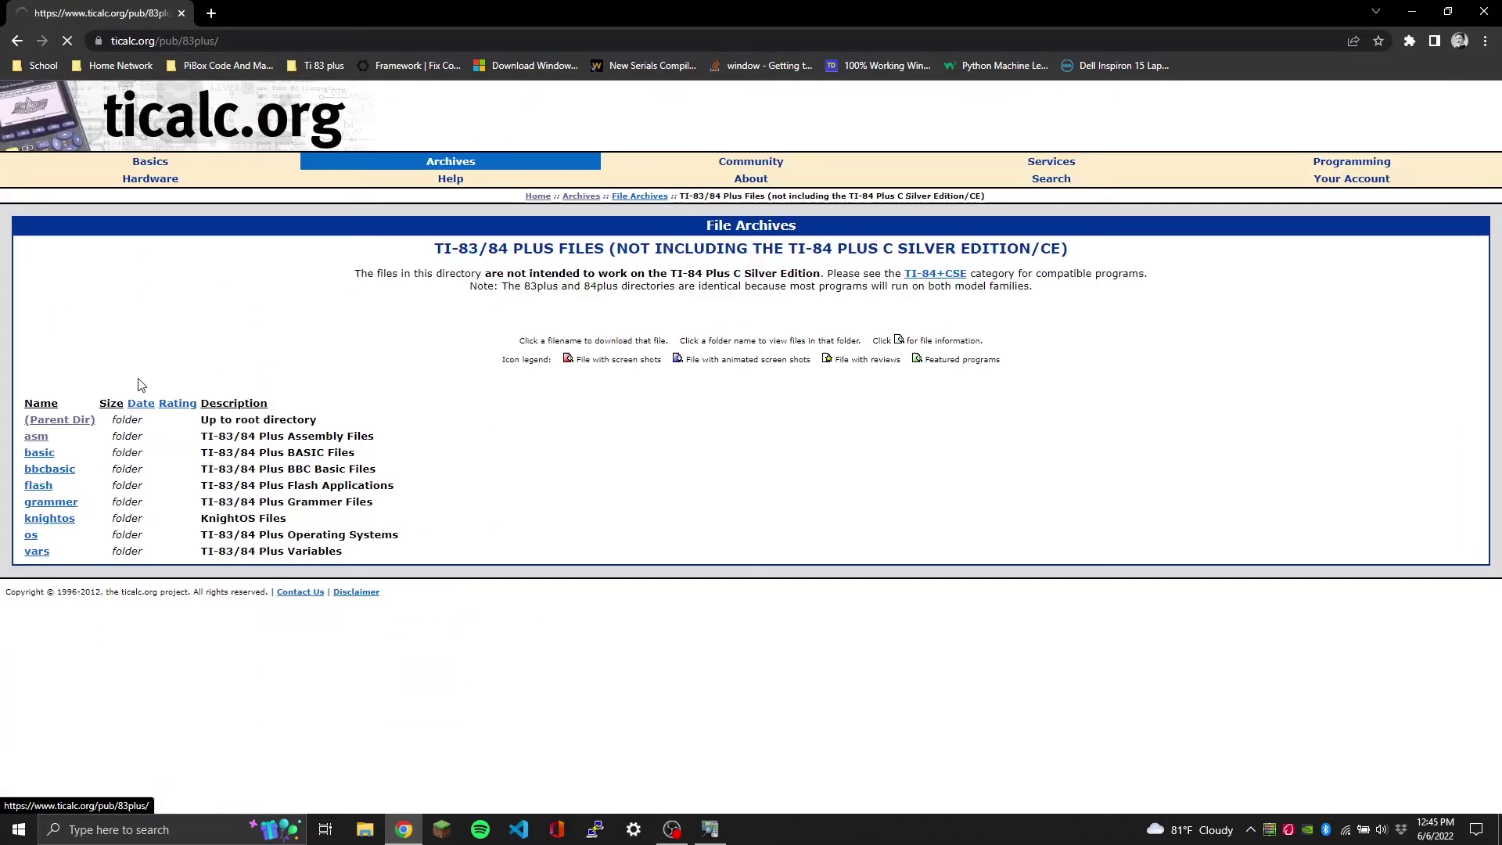
pyautogui.click(39, 440)
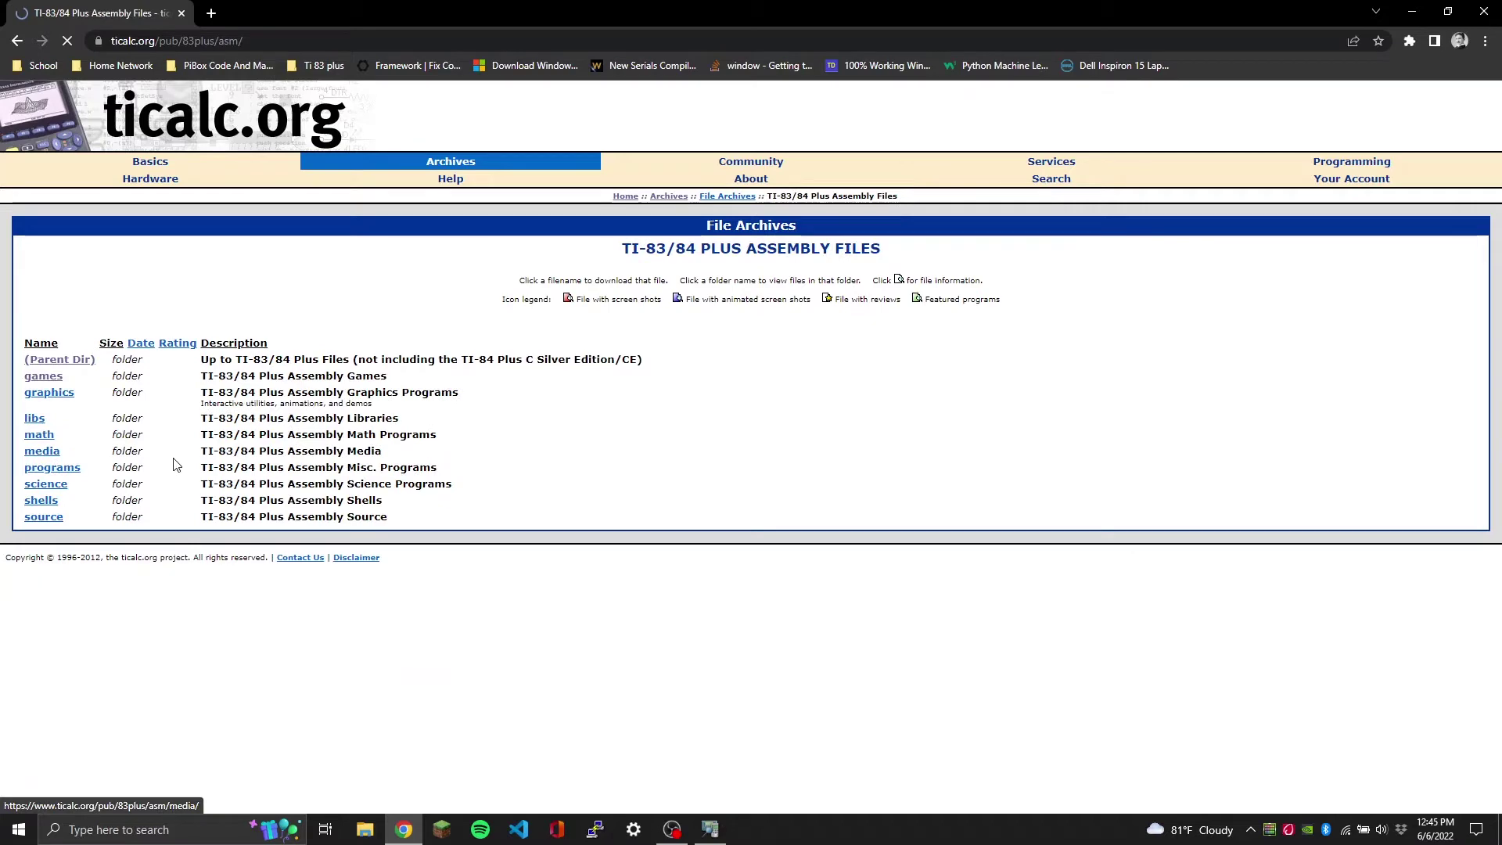
pyautogui.click(43, 376)
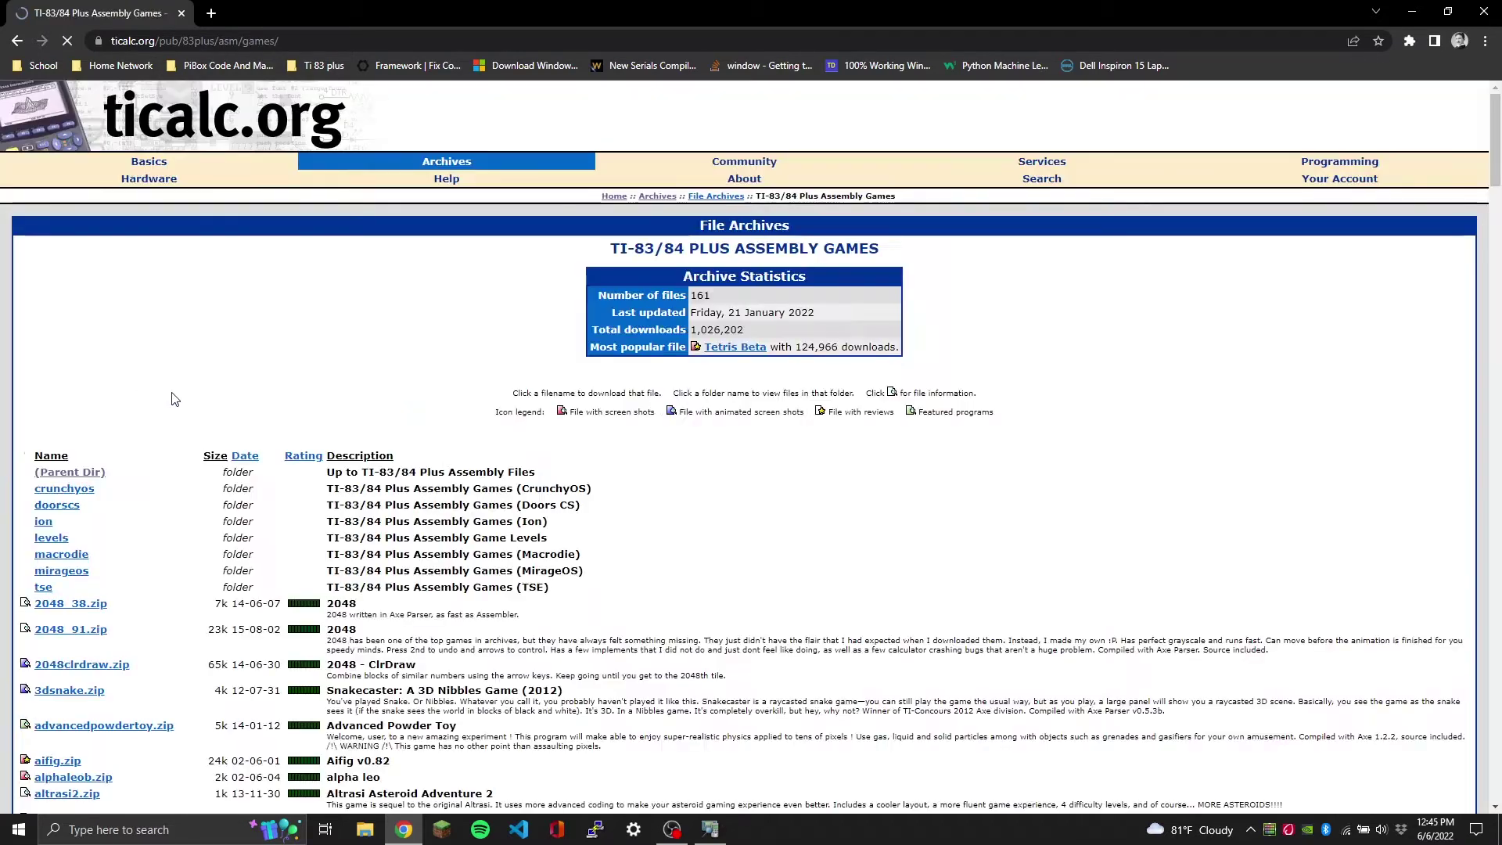
pyautogui.scroll(-4, 175, 399)
pyautogui.scroll(2, 174, 400)
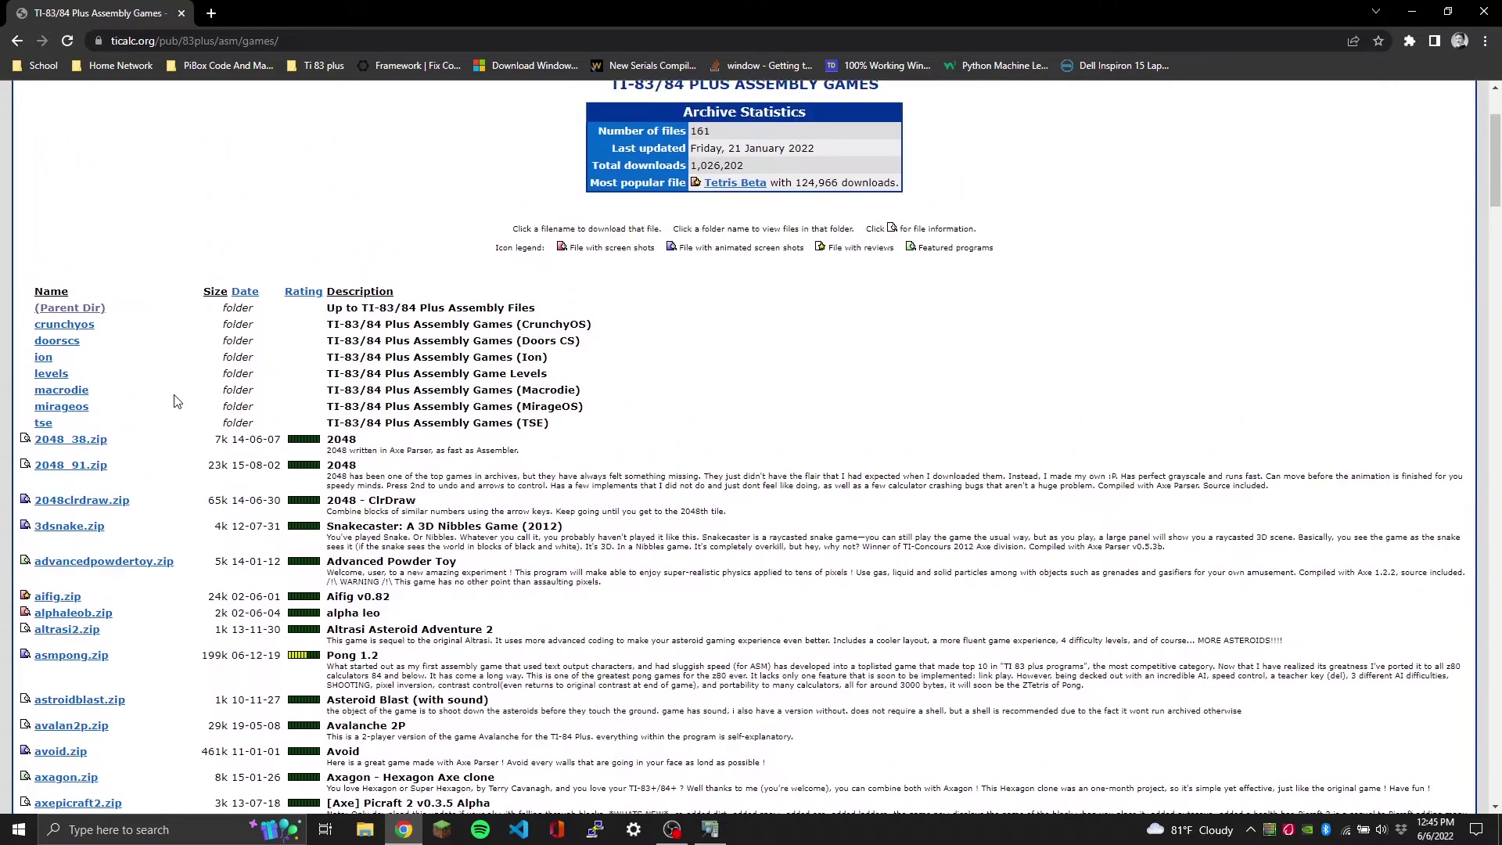
pyautogui.scroll(2, 469, 348)
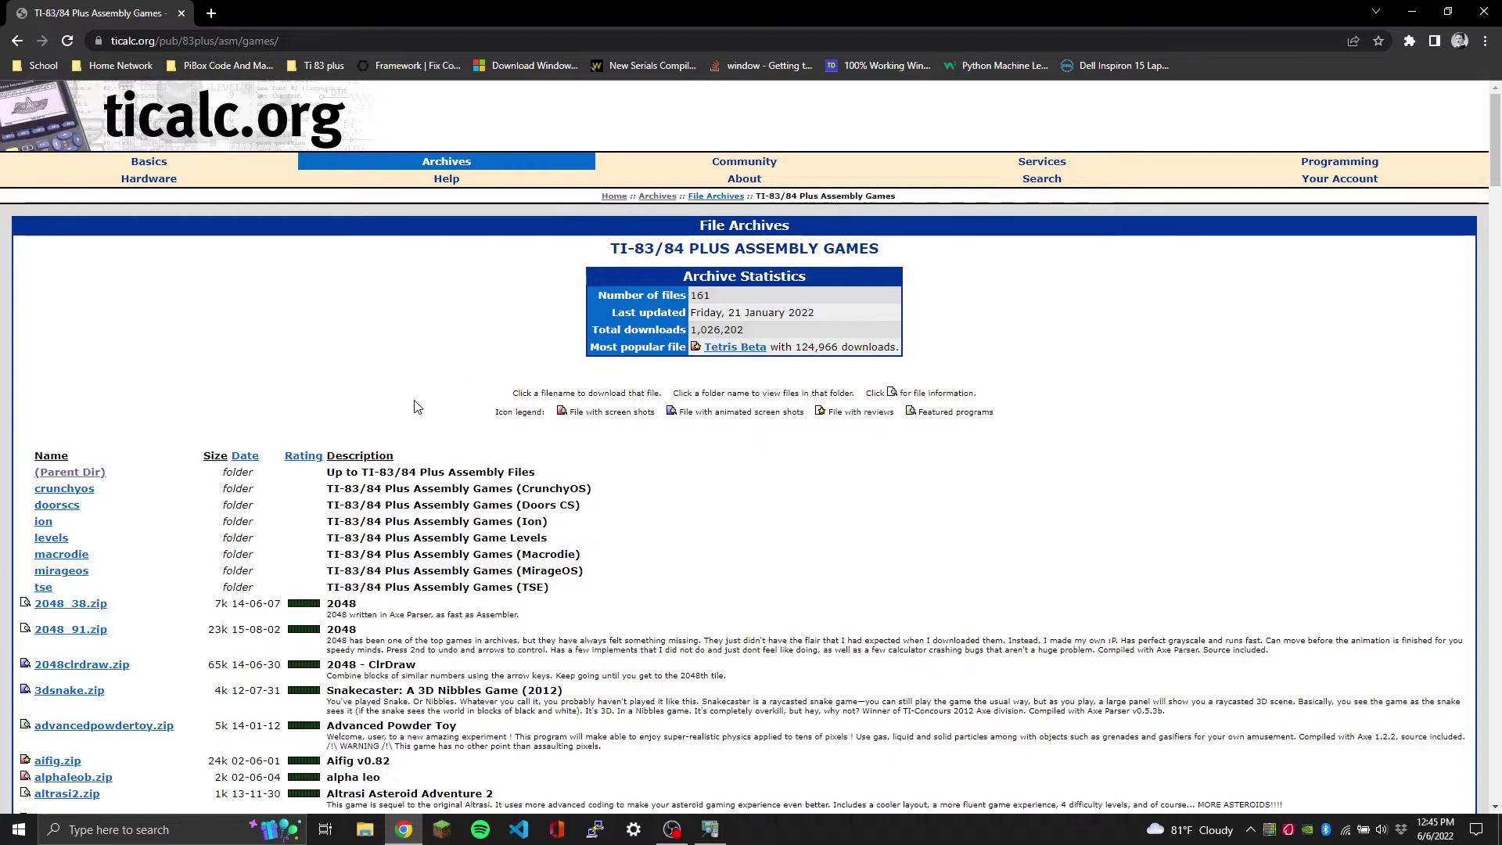
pyautogui.scroll(-1, 79, 487)
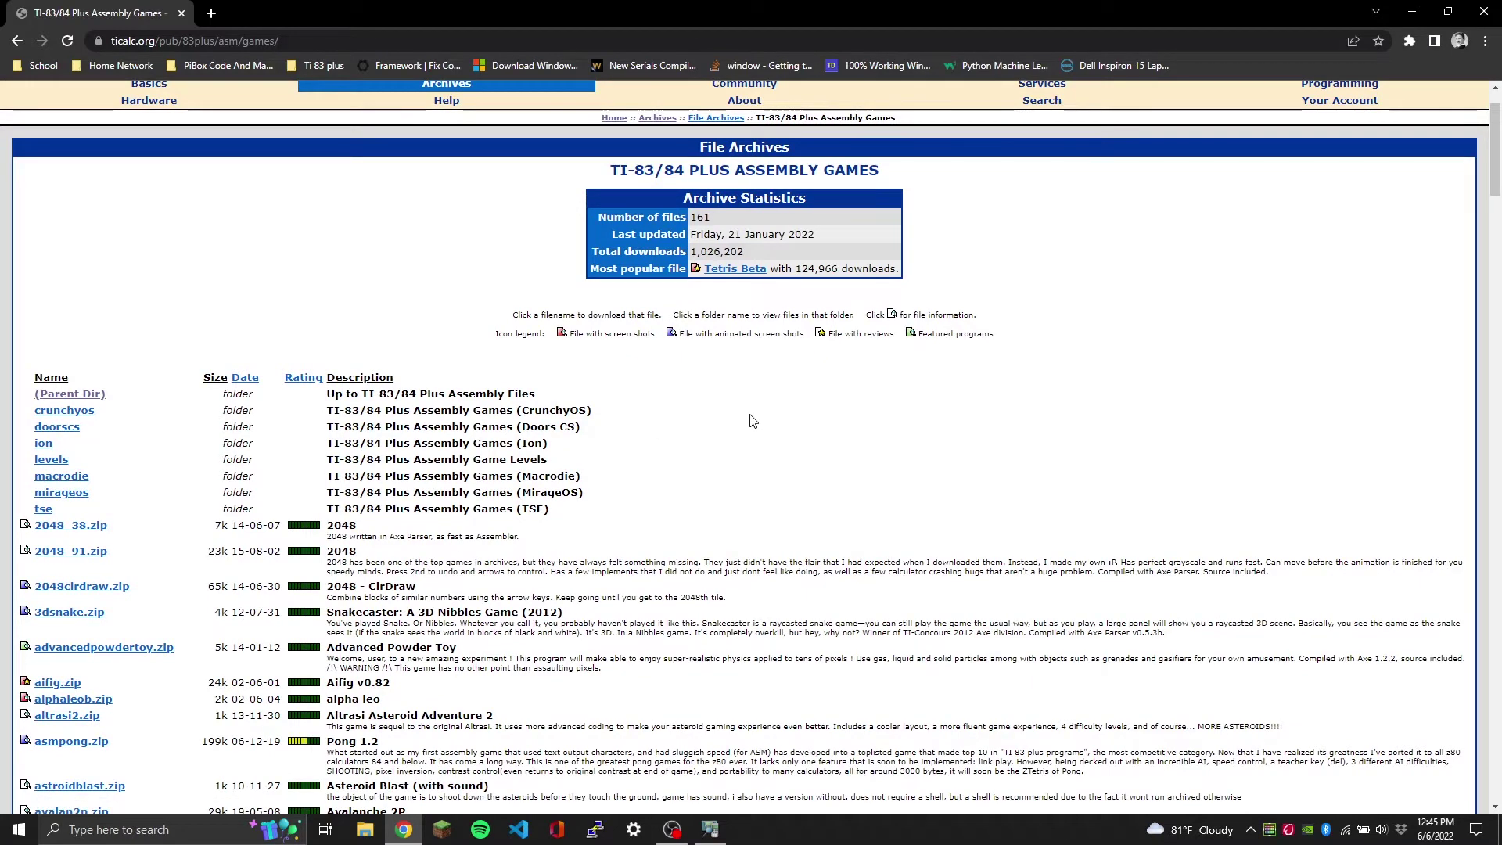
pyautogui.scroll(1, 752, 421)
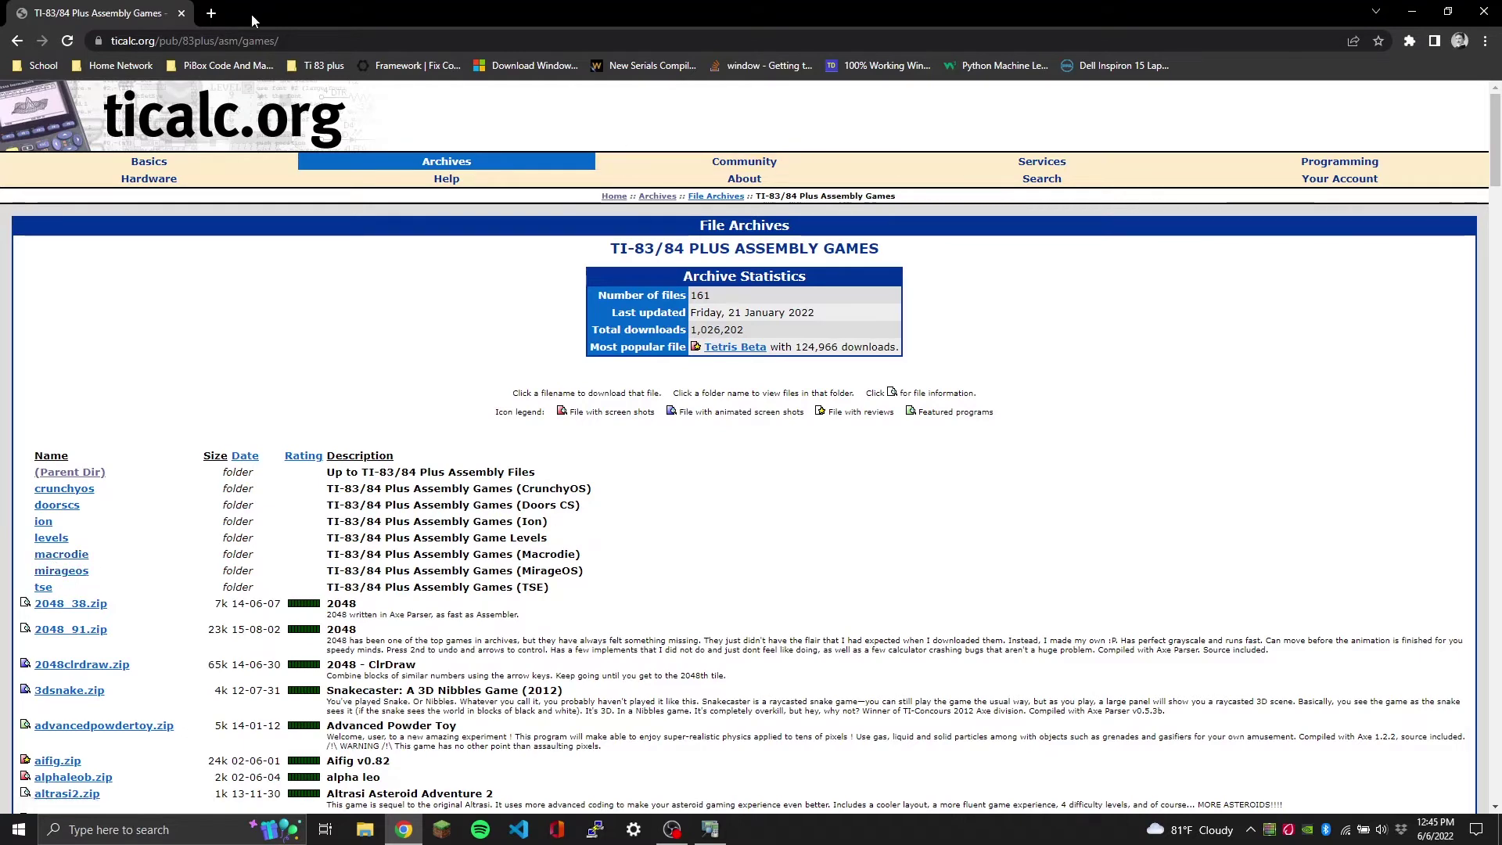
pyautogui.click(211, 12)
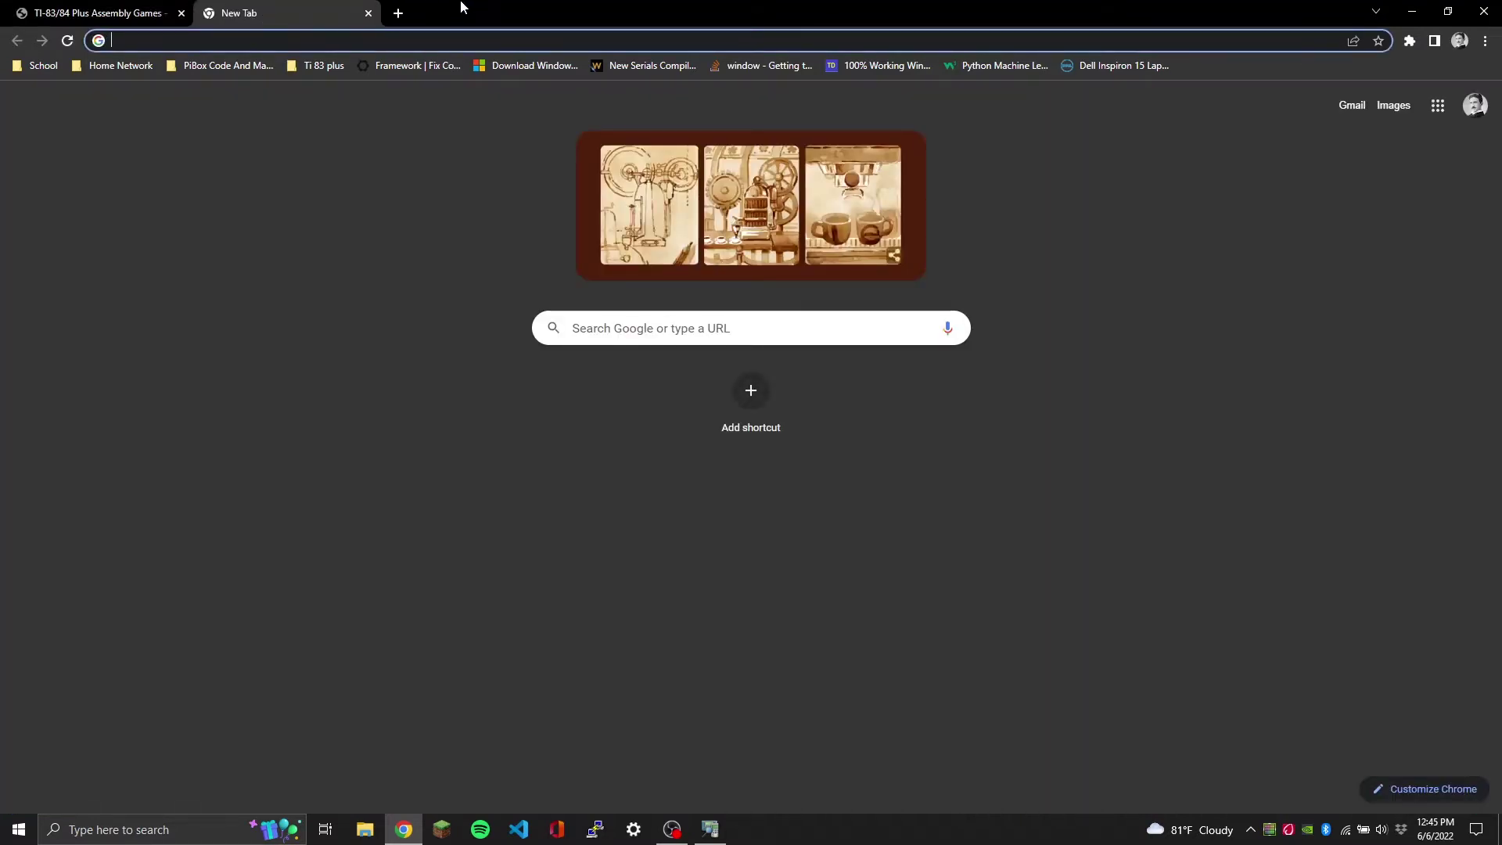
pyautogui.write('mirage os')
# Step: Search 'mirage os', open ticalc.org's MirageOS v1.2 page, and save mirageos.zip to the Desktop
pyautogui.press('Return')
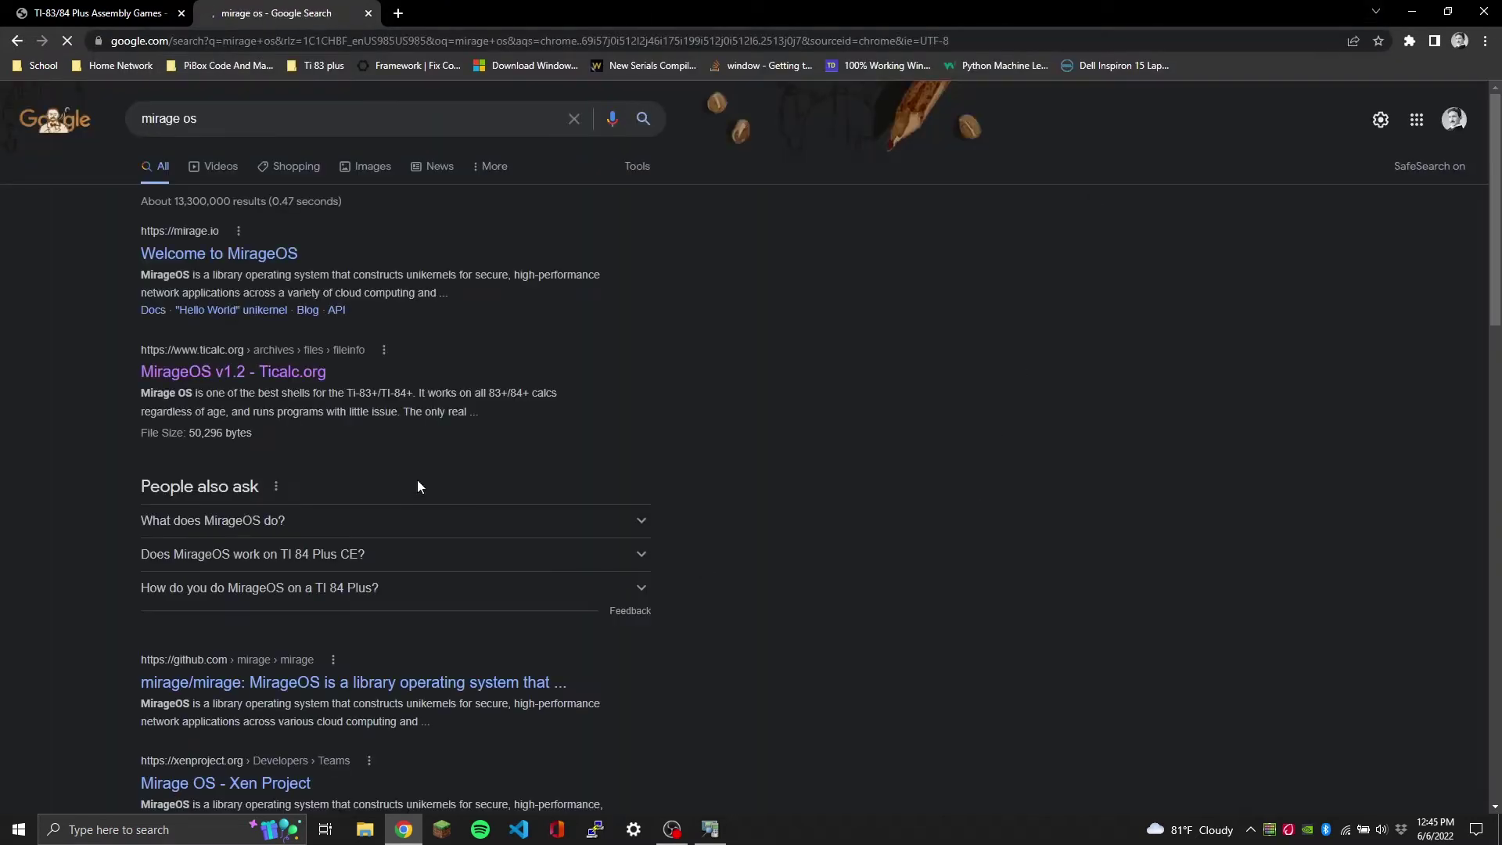
pyautogui.click(231, 374)
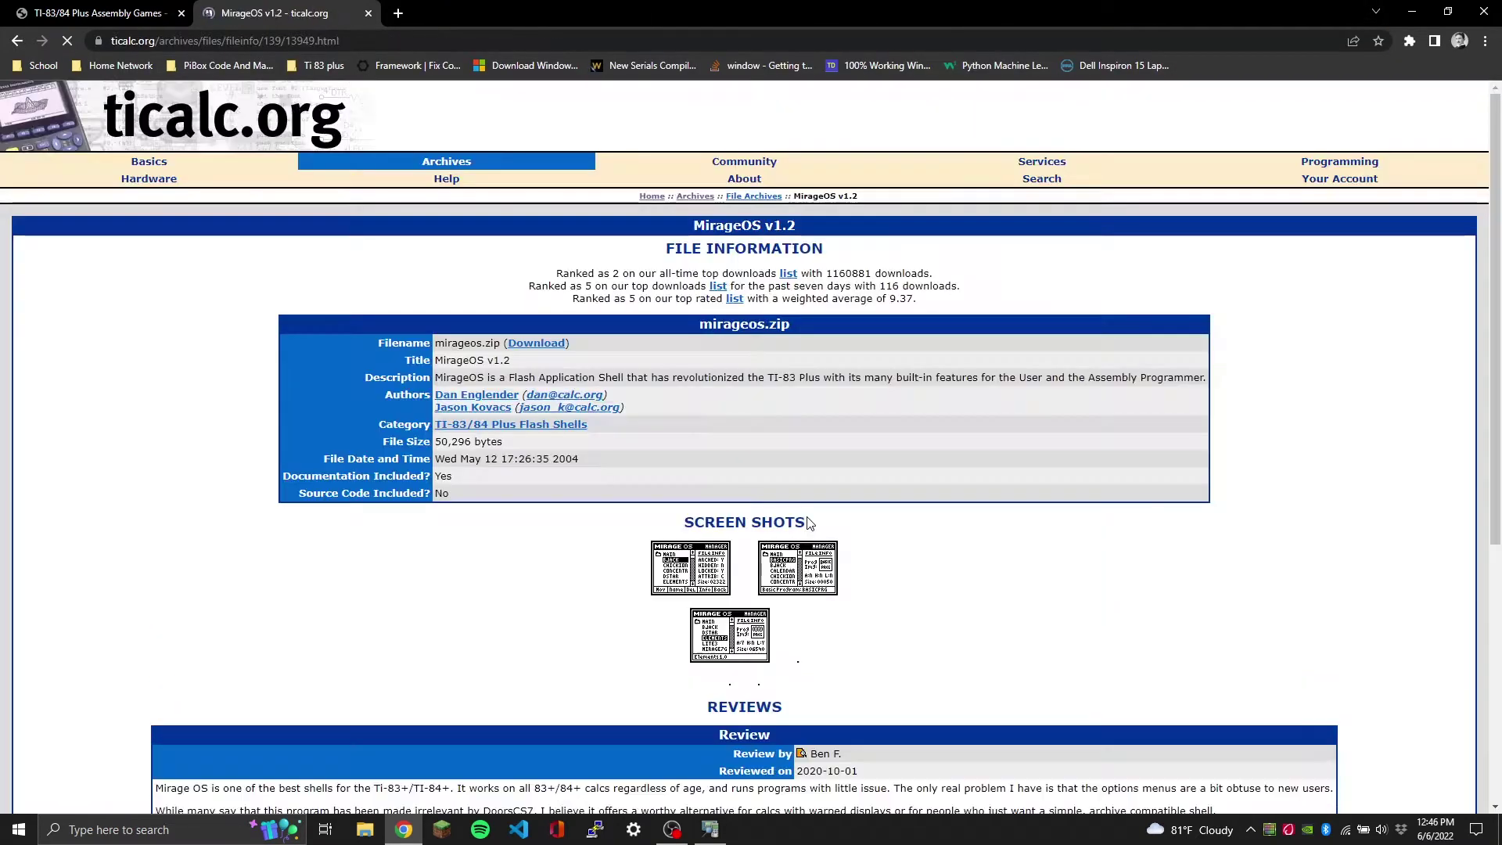
pyautogui.scroll(-2, 794, 448)
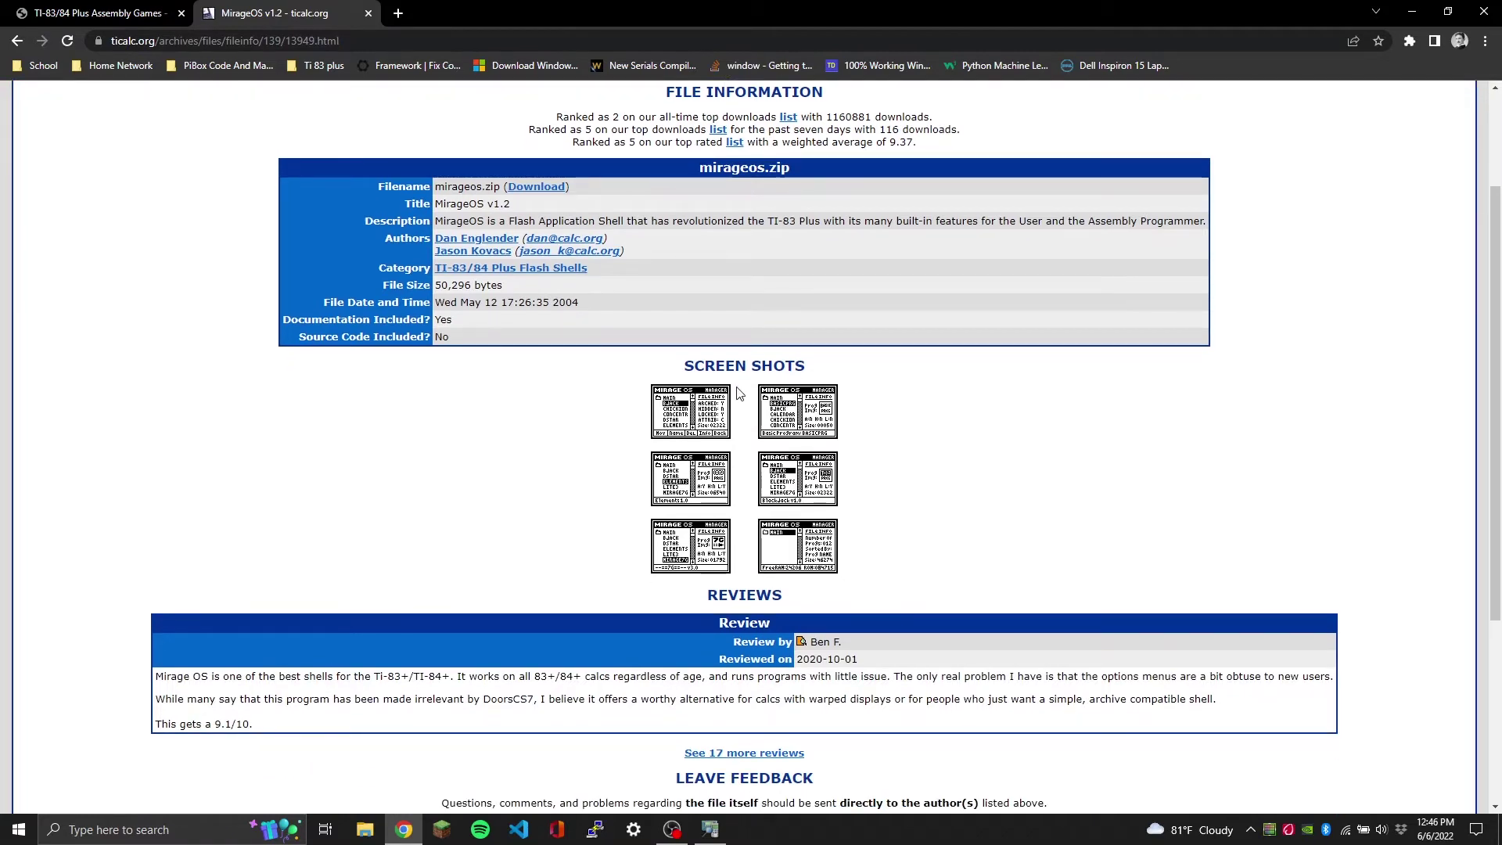
pyautogui.click(527, 193)
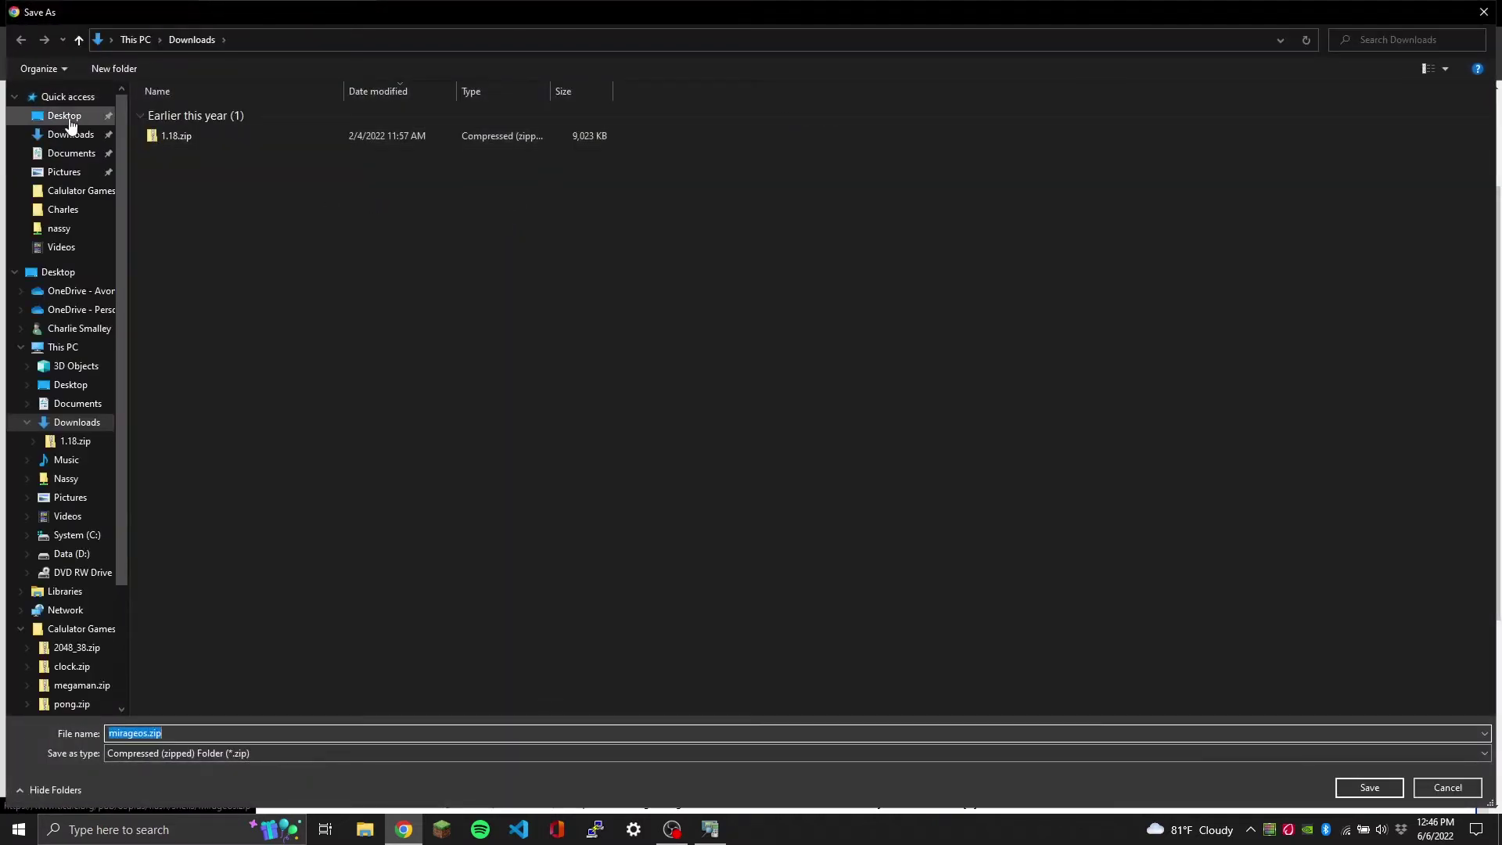
pyautogui.click(37, 136)
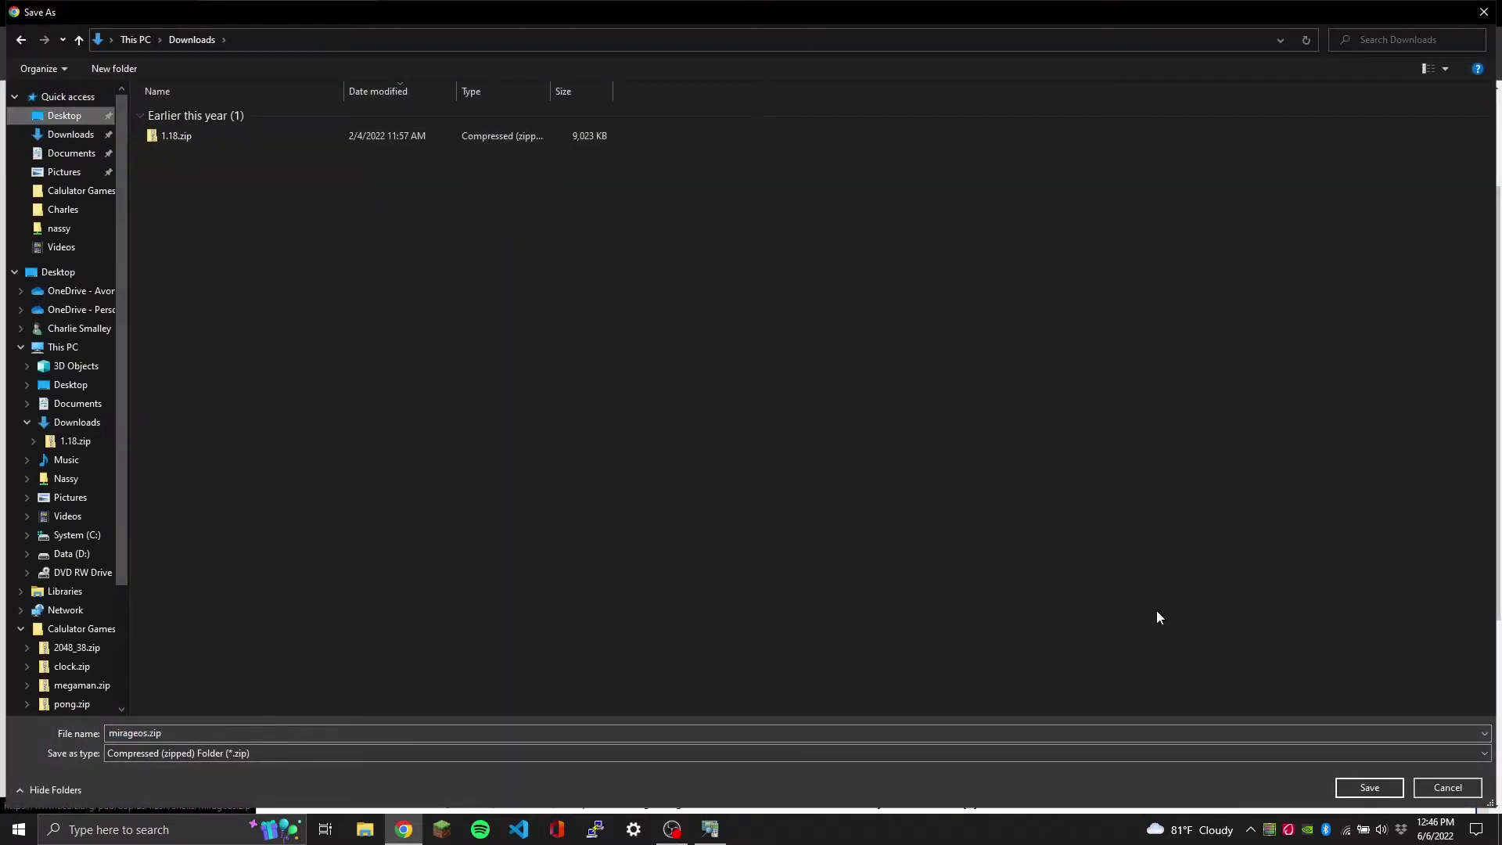
pyautogui.click(65, 117)
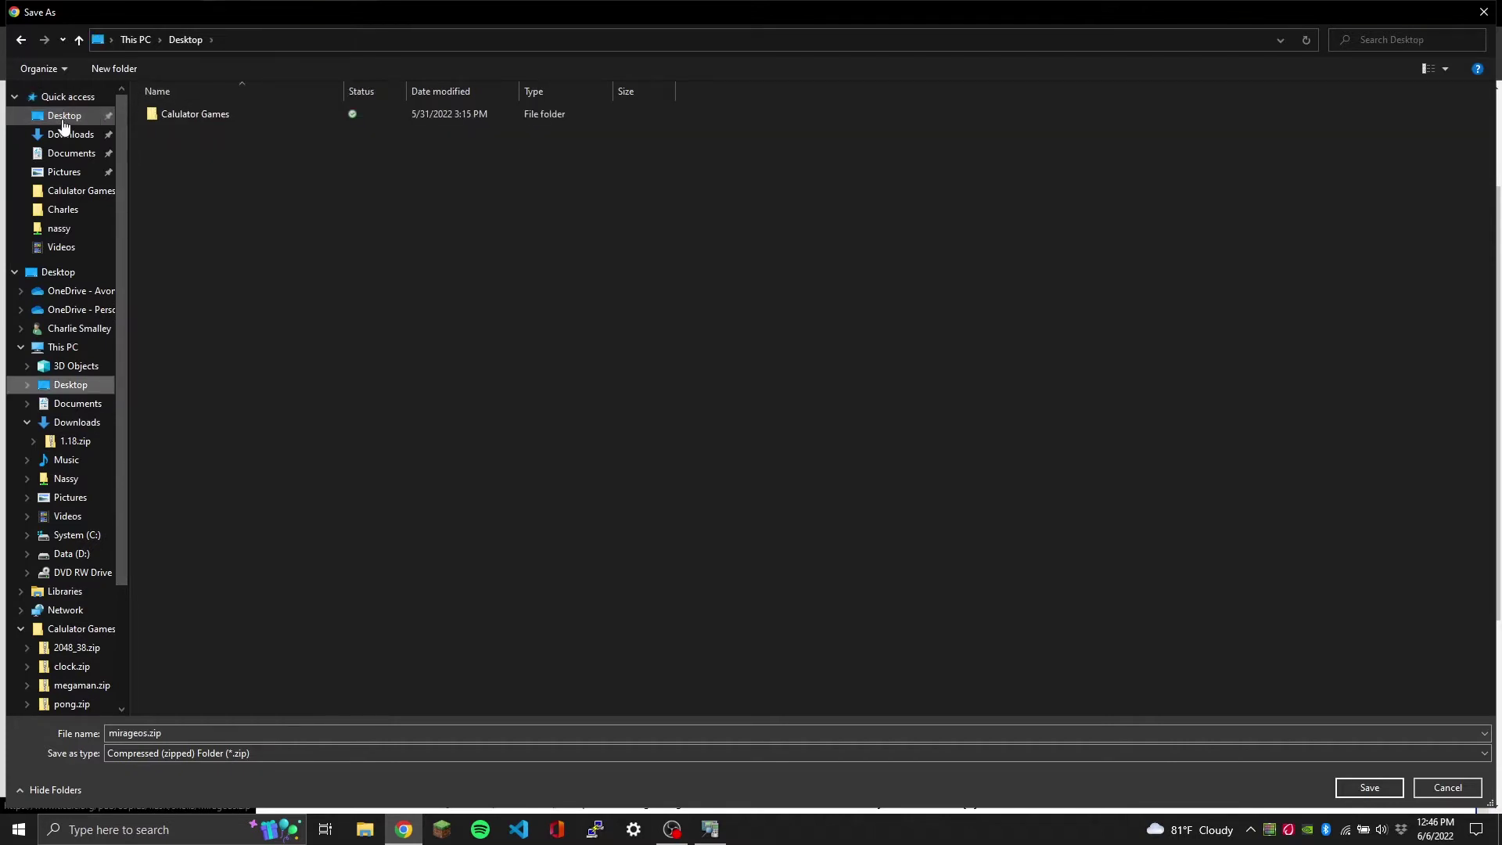
pyautogui.click(1367, 787)
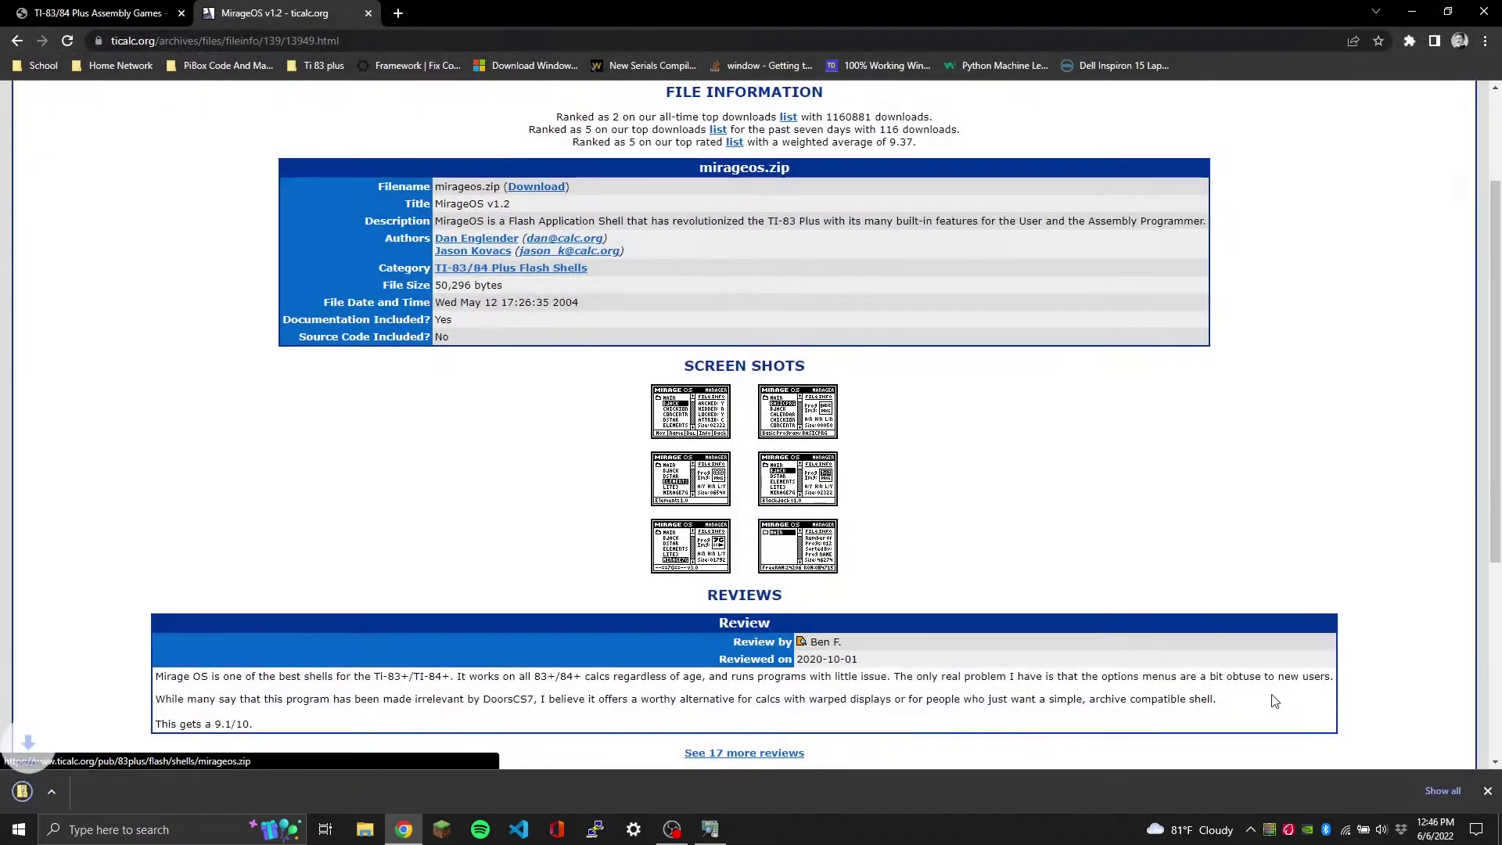
# Step: Drag mirageos.zip into DeviceExplorer and replace the calculator's existing MIRAGEOS.8xk
pyautogui.click(1421, 10)
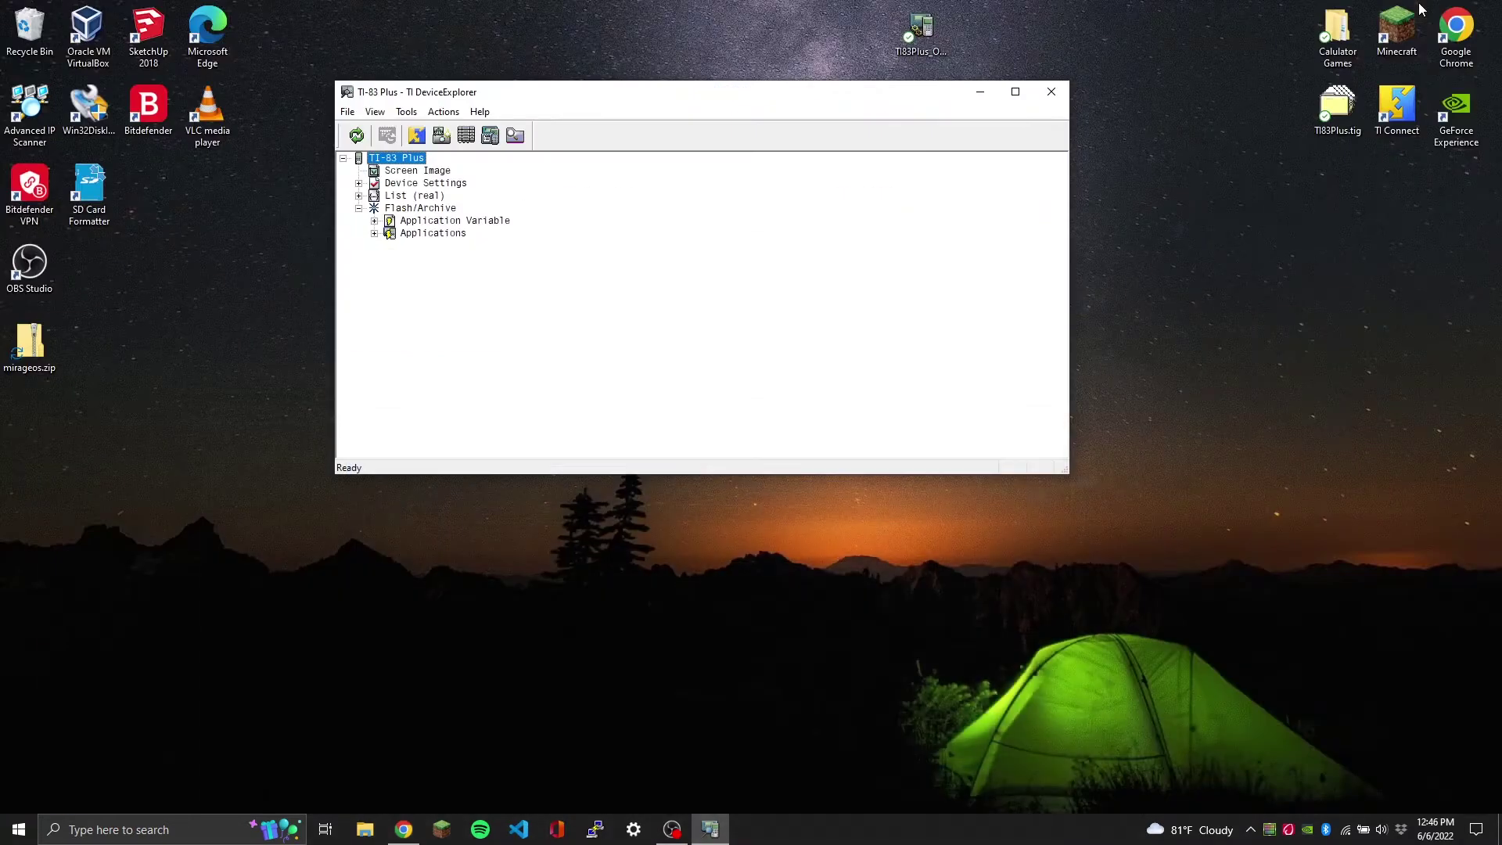
pyautogui.click(20, 345)
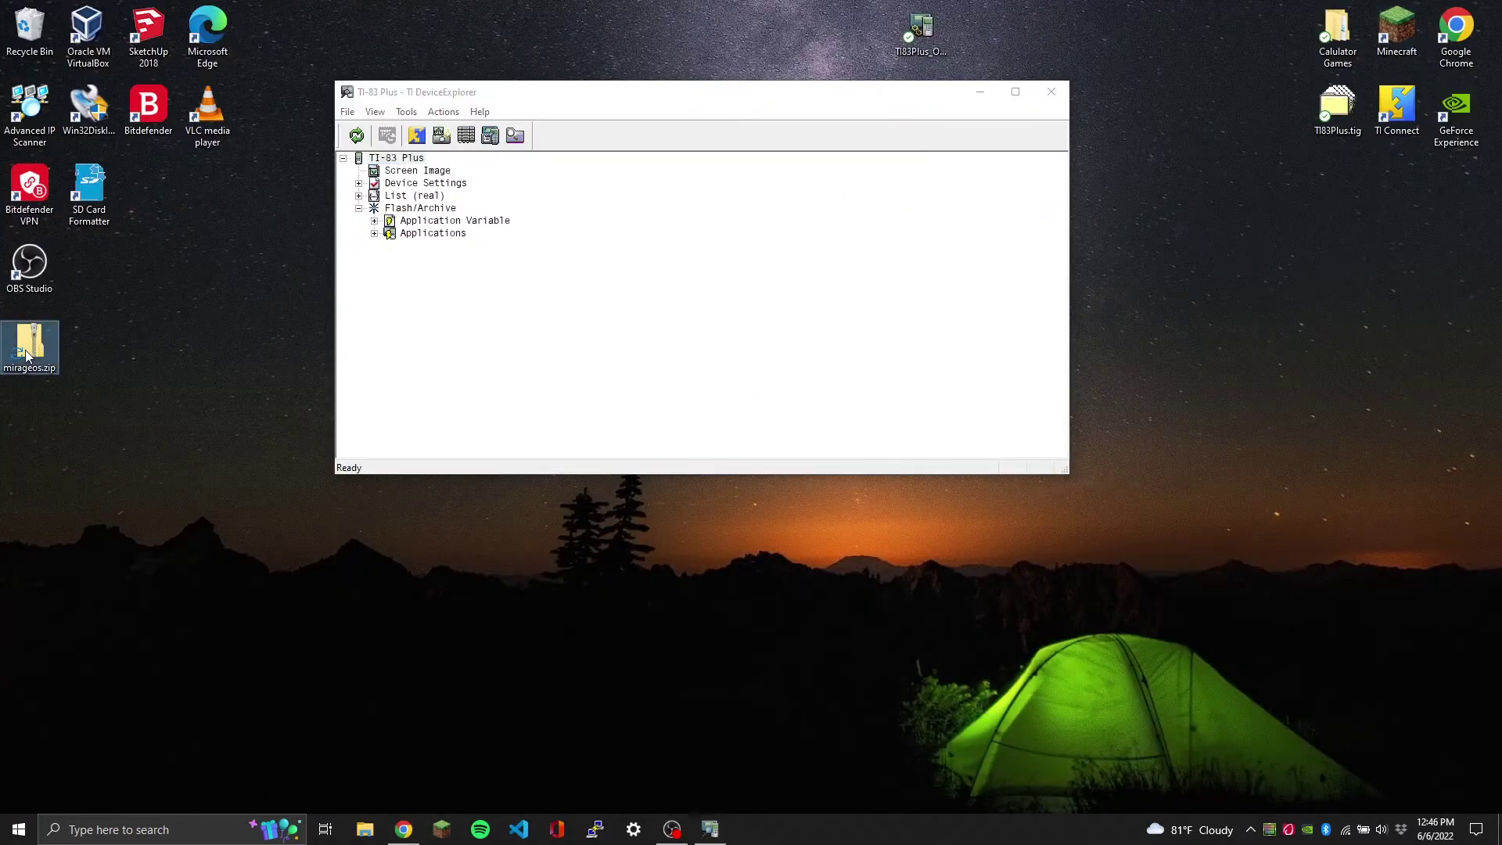
pyautogui.moveTo(43, 348); pyautogui.dragTo(922, 160)
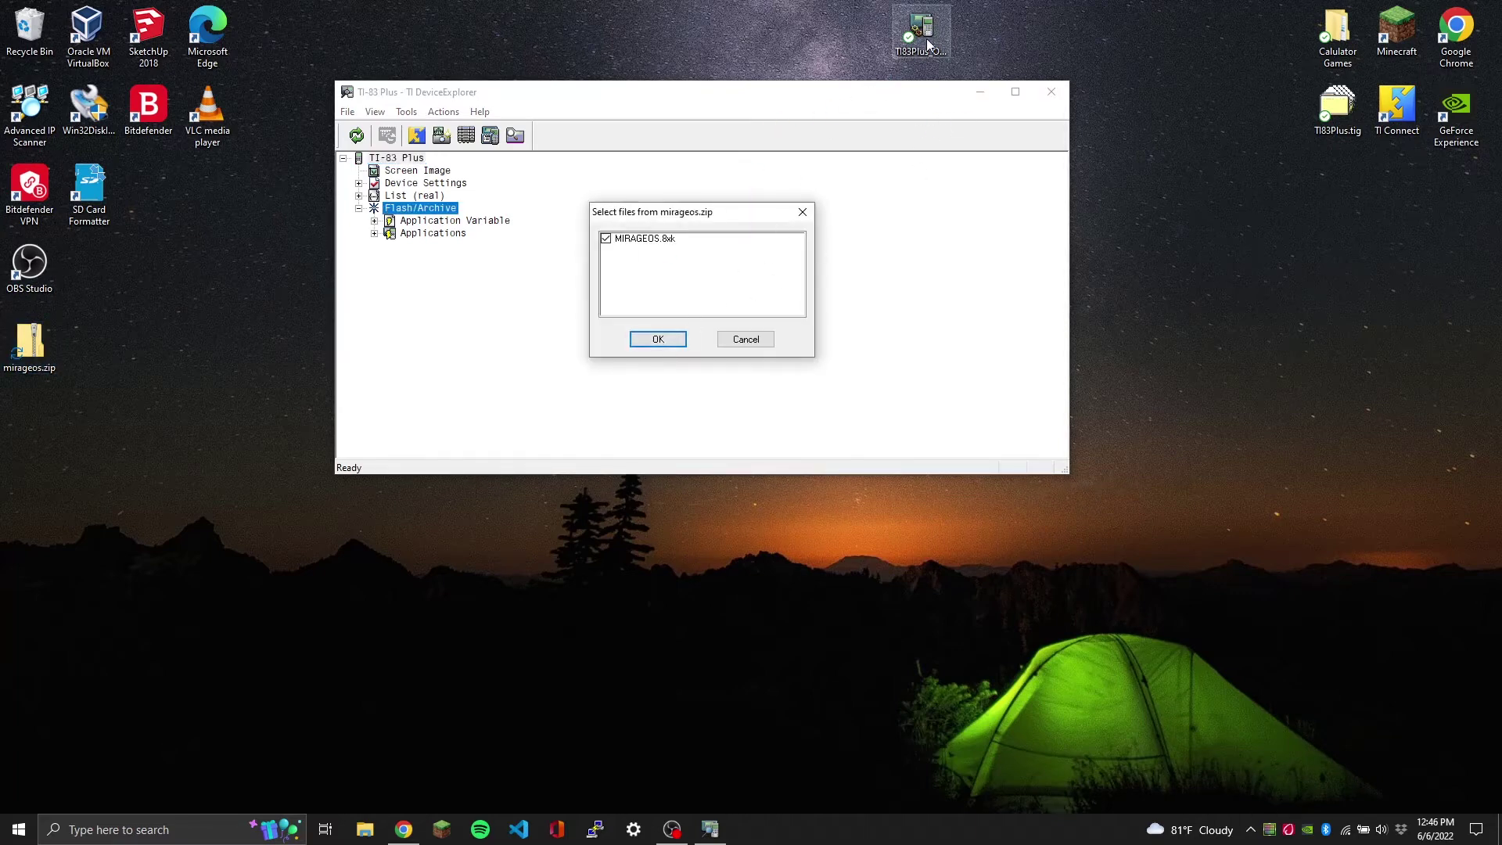
pyautogui.click(658, 338)
pyautogui.moveTo(939, 24); pyautogui.dragTo(1294, 25)
pyautogui.click(551, 101)
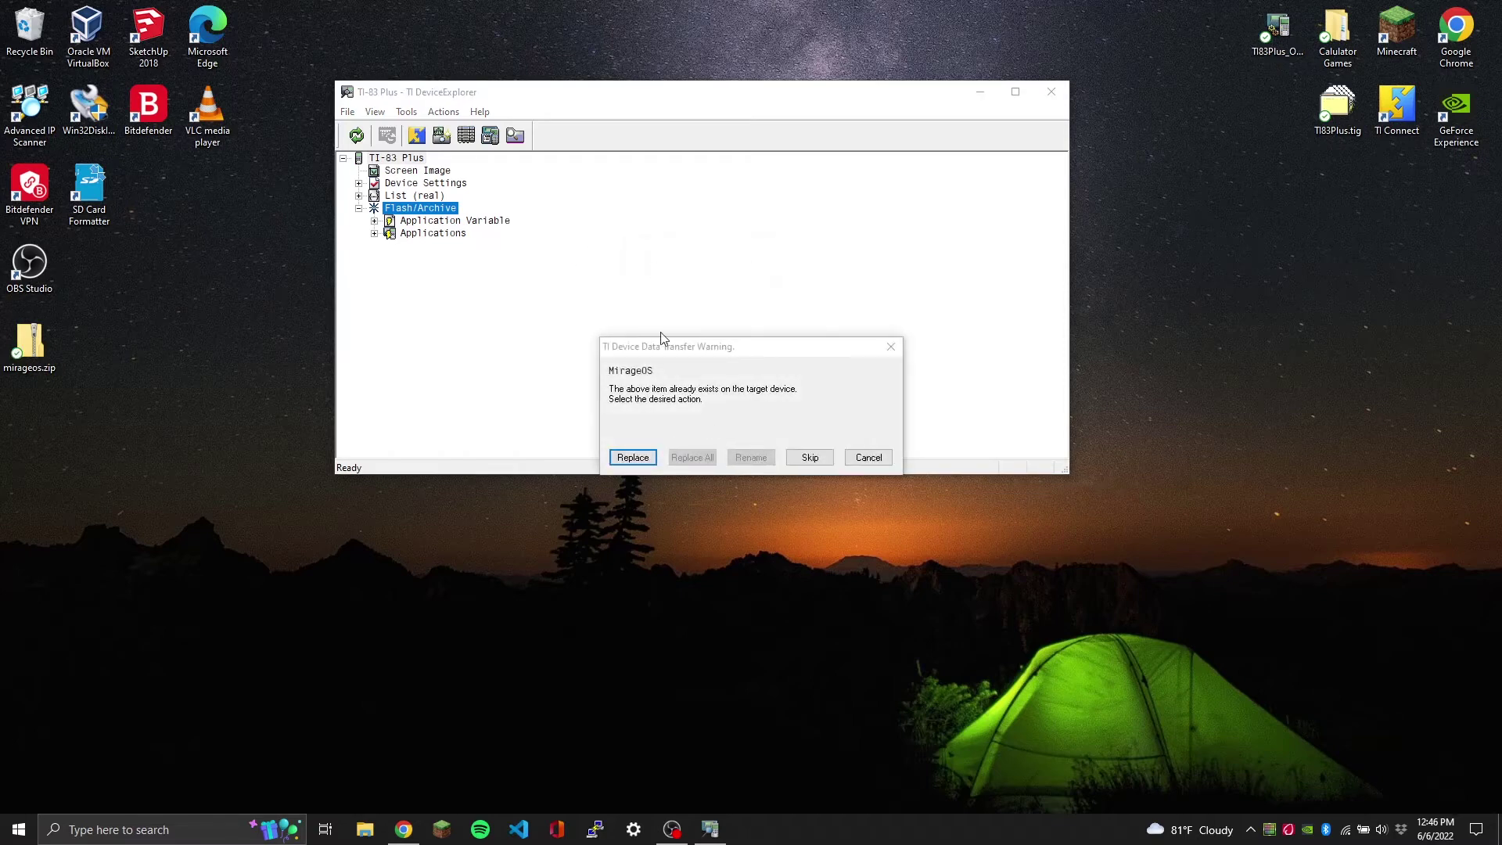
pyautogui.click(633, 458)
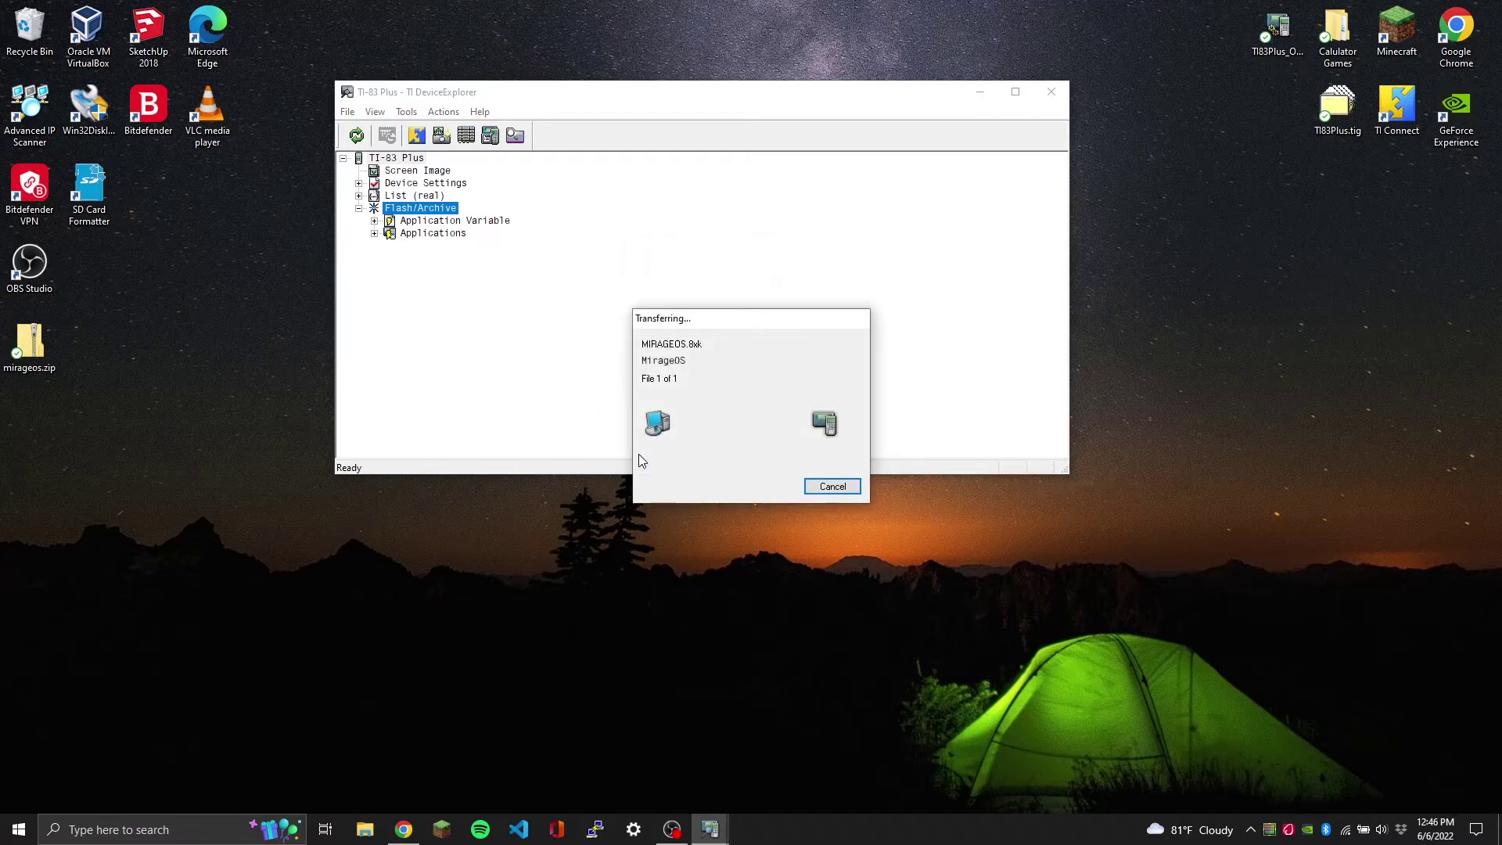
pyautogui.moveTo(740, 329); pyautogui.dragTo(732, 215)
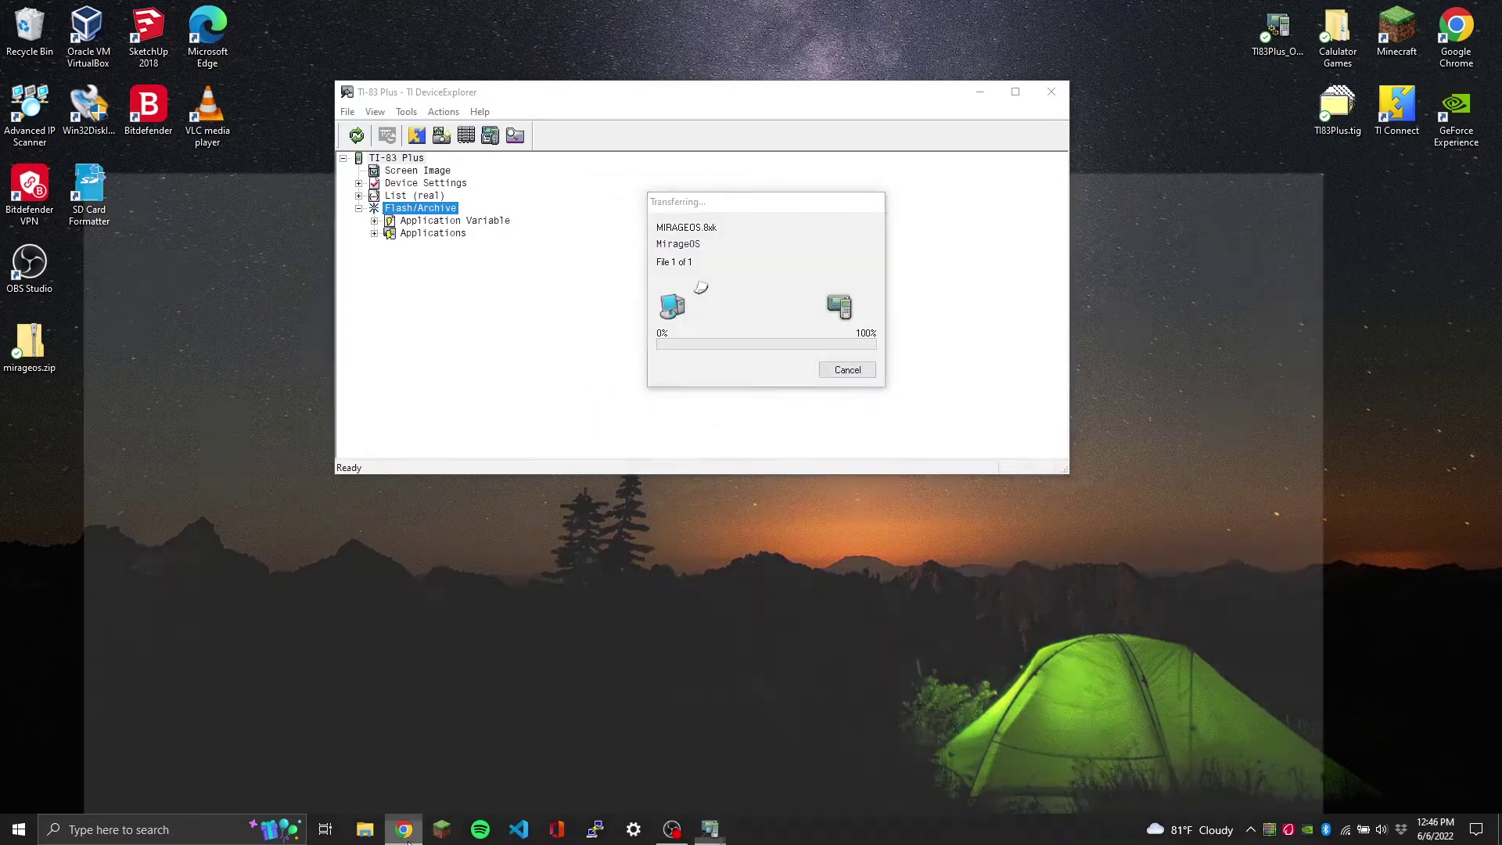
pyautogui.click(404, 829)
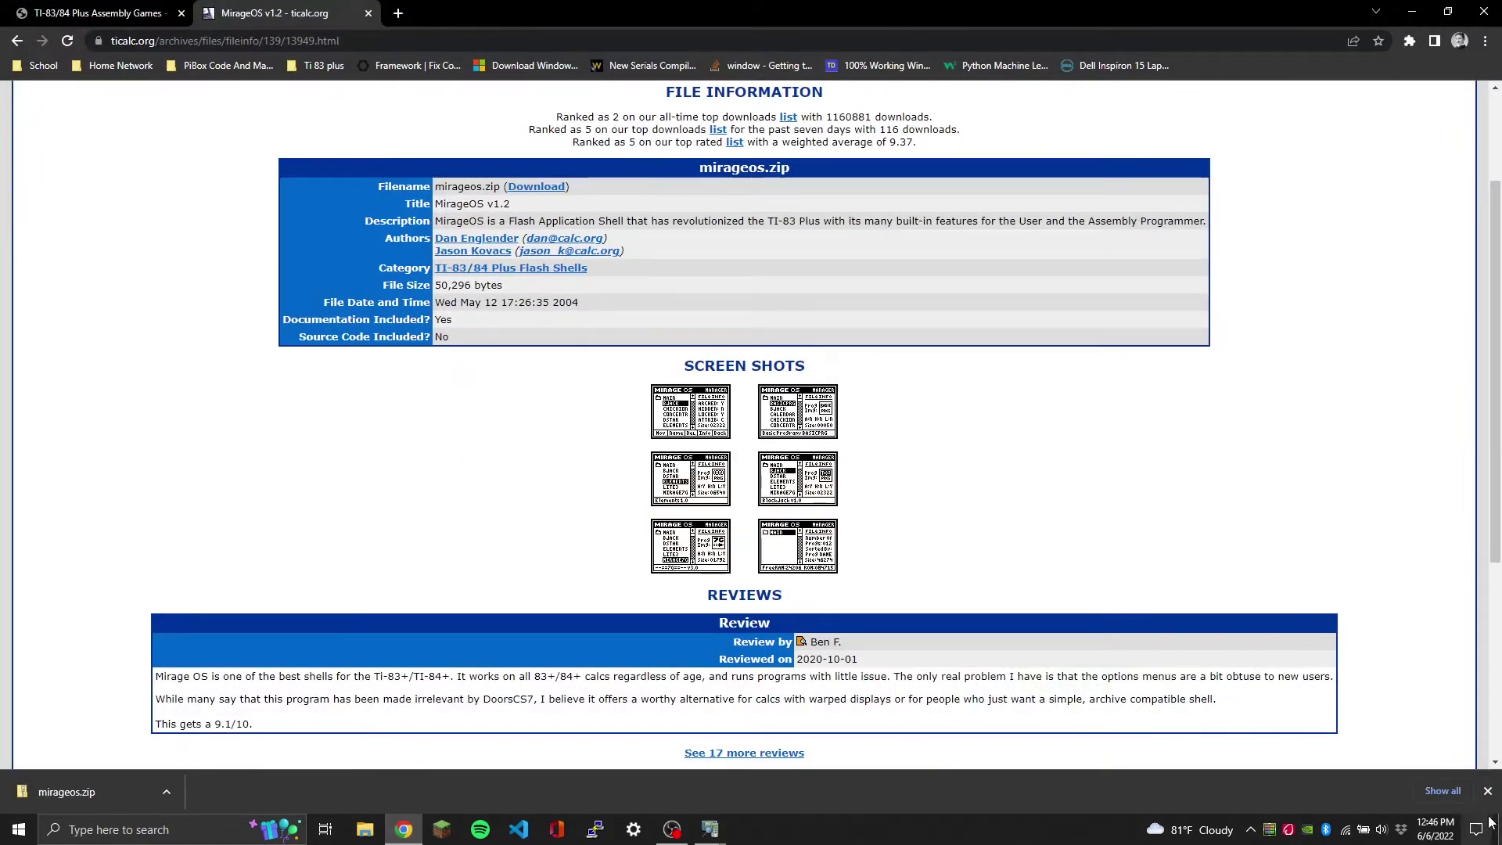
# Step: Search 'zdoom ticalc' in a new tab and save zdoom.zip from ticalc.org's zDoom 0.12 page
pyautogui.click(1488, 790)
pyautogui.scroll(3, 664, 554)
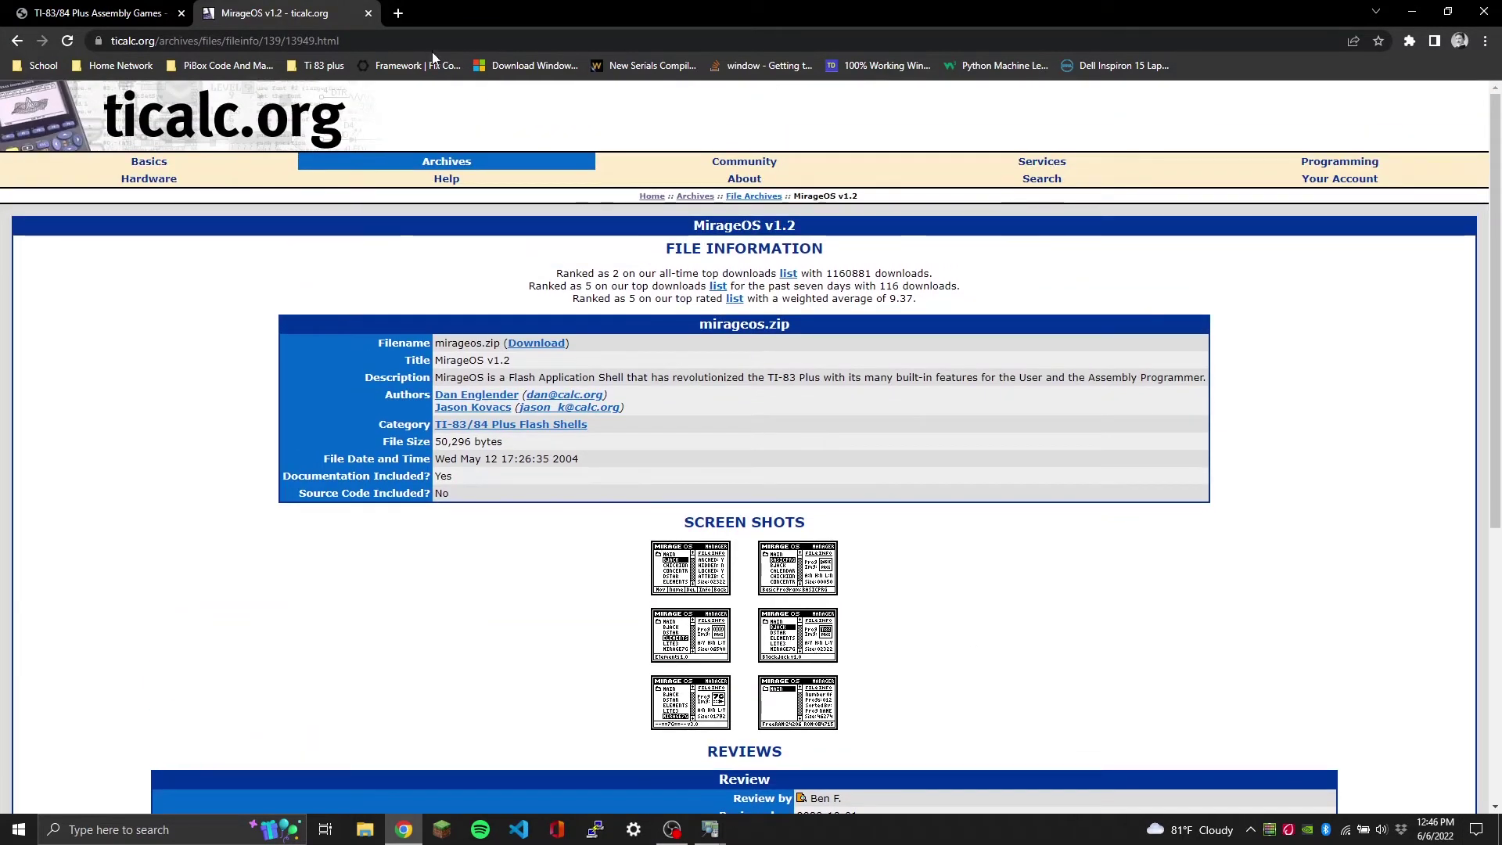
pyautogui.click(399, 12)
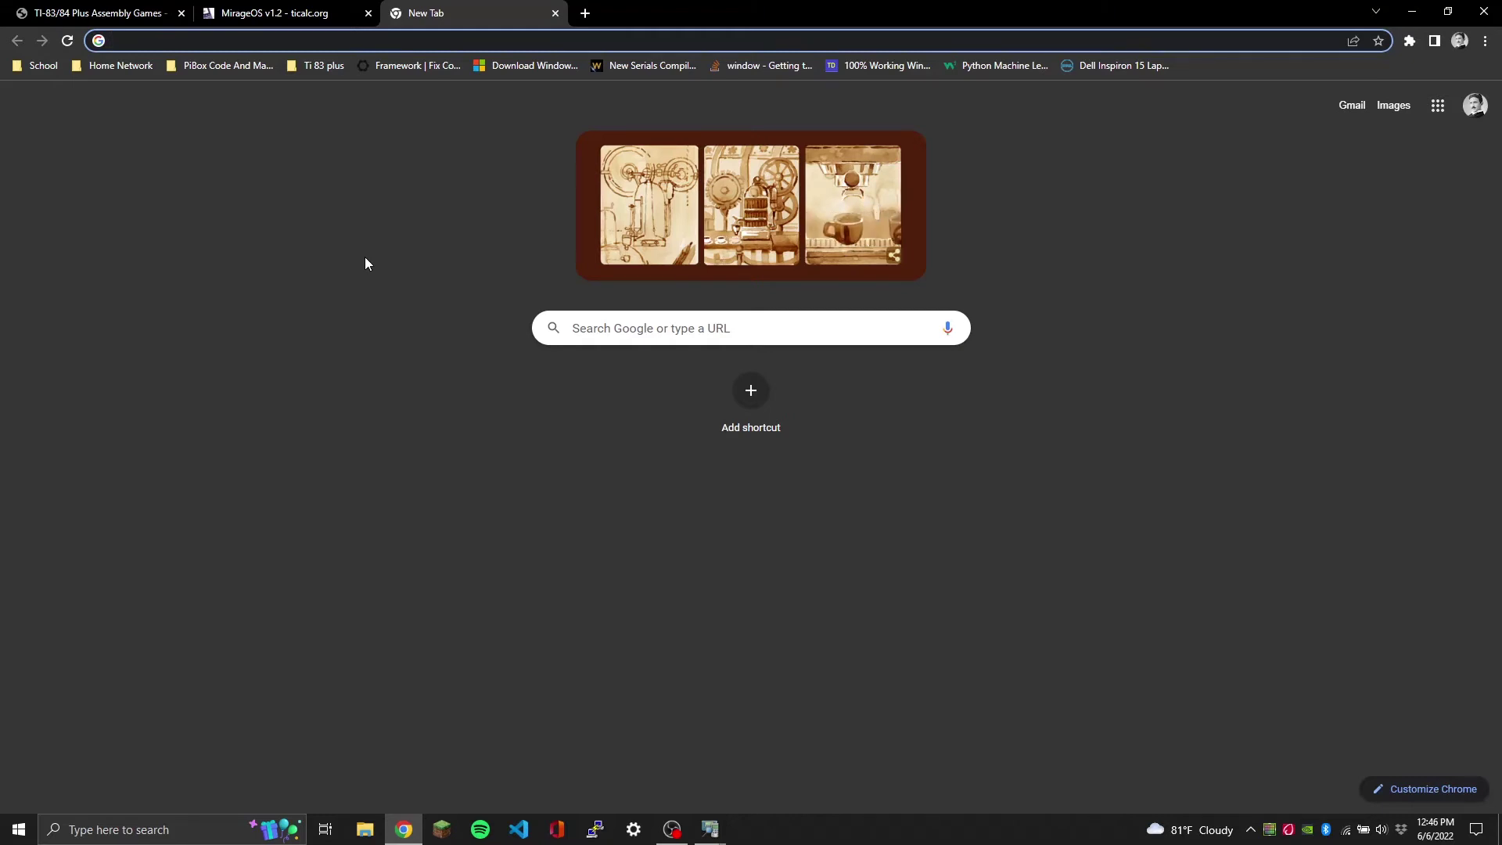
pyautogui.write('zdoom')
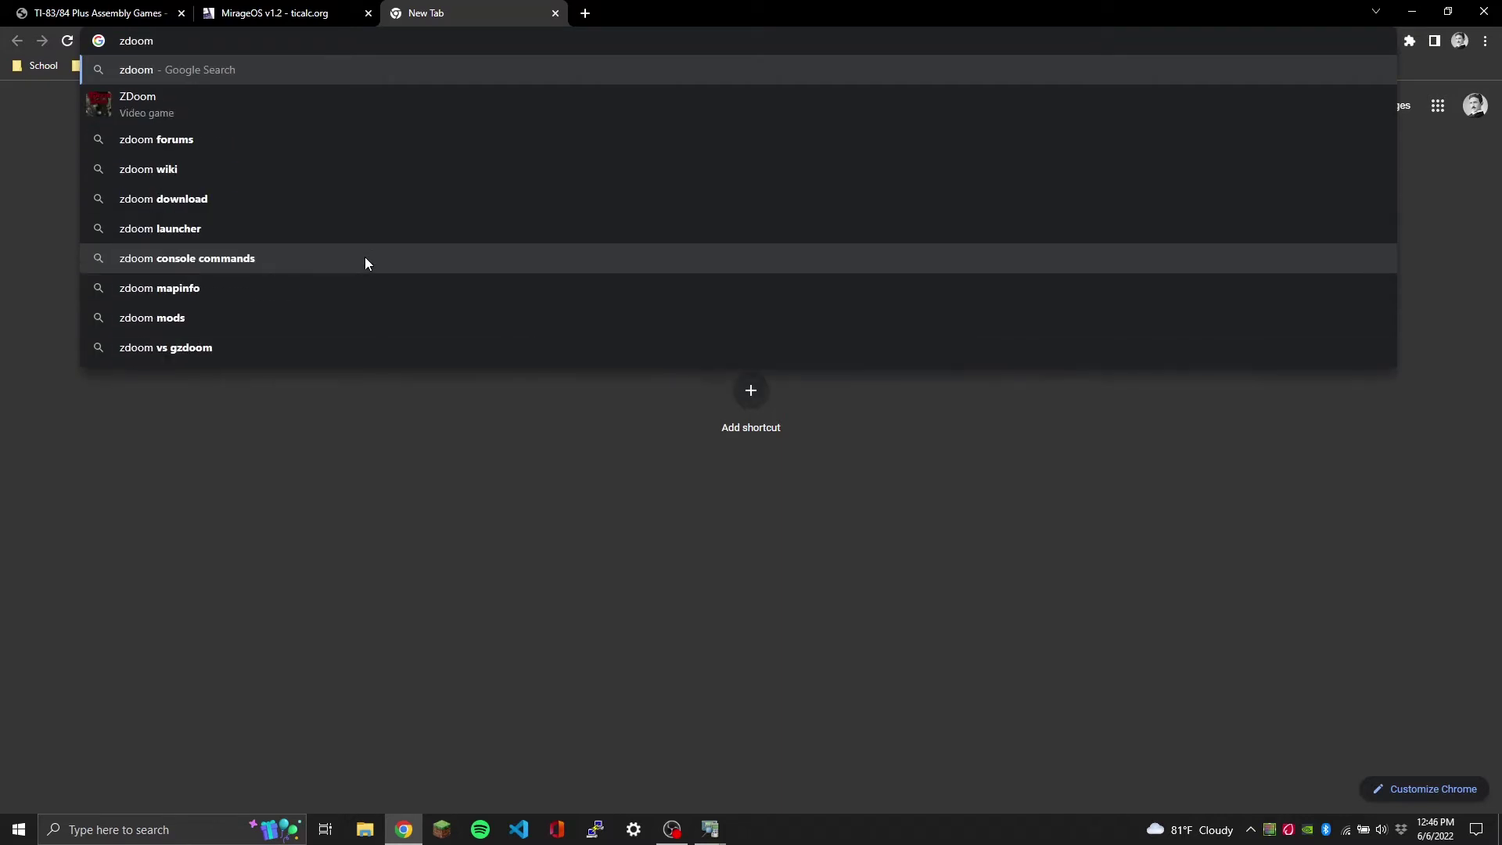
pyautogui.write(' ticalc')
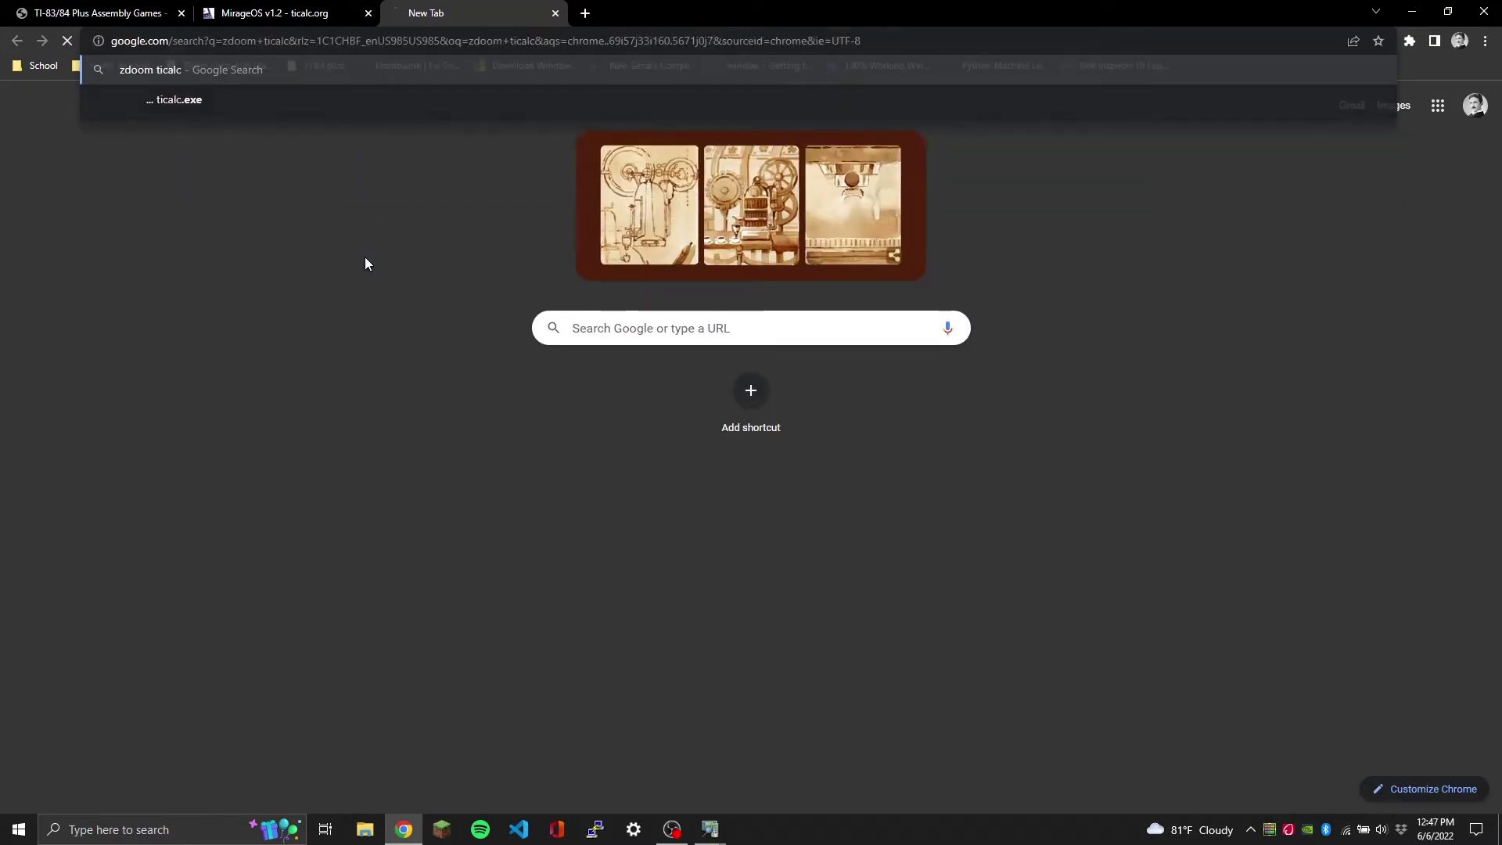
pyautogui.press('Return')
pyautogui.click(181, 255)
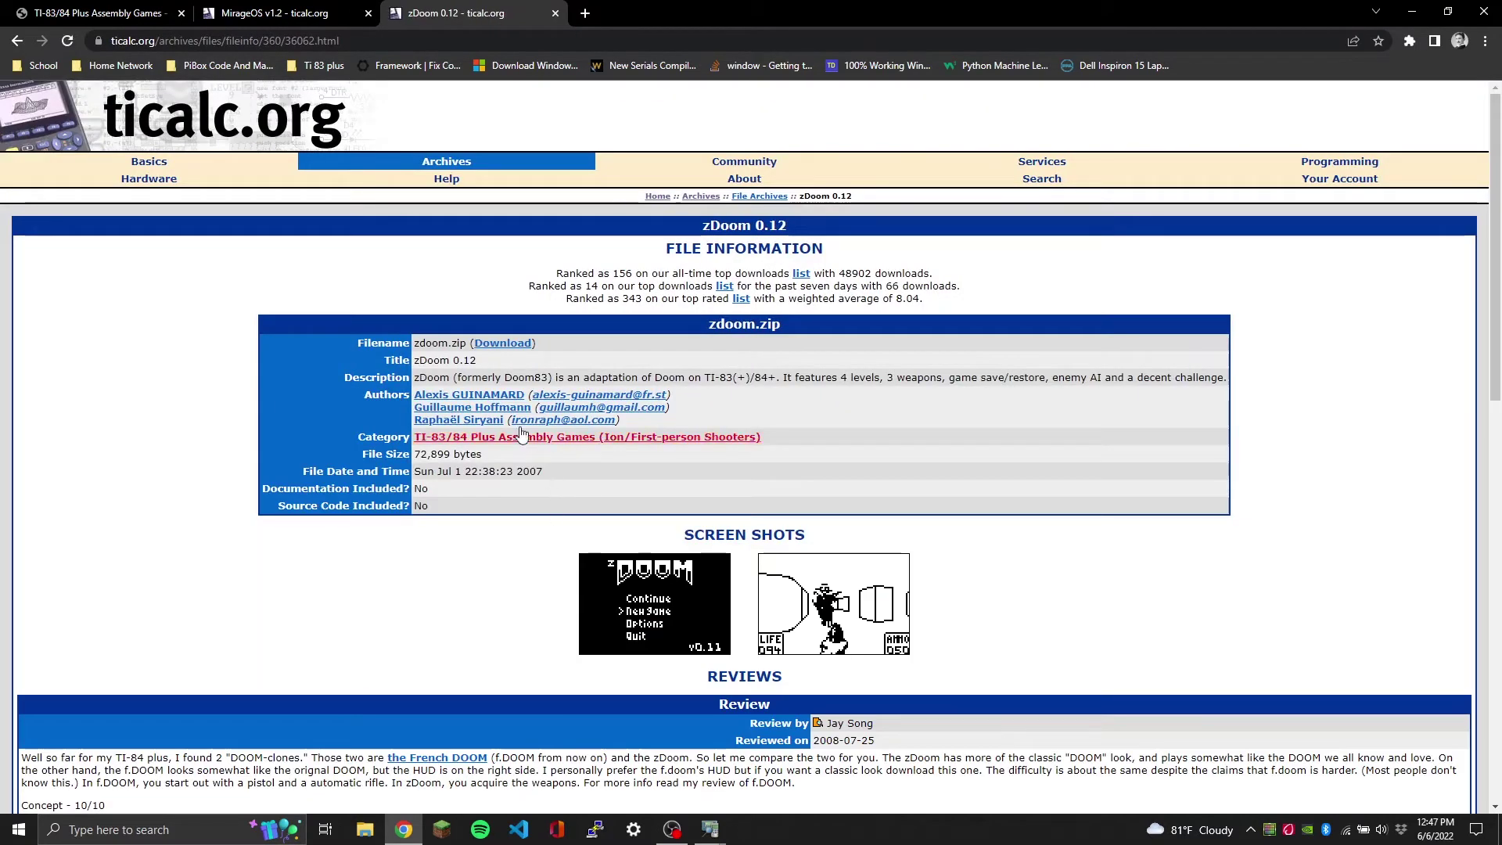
pyautogui.click(502, 343)
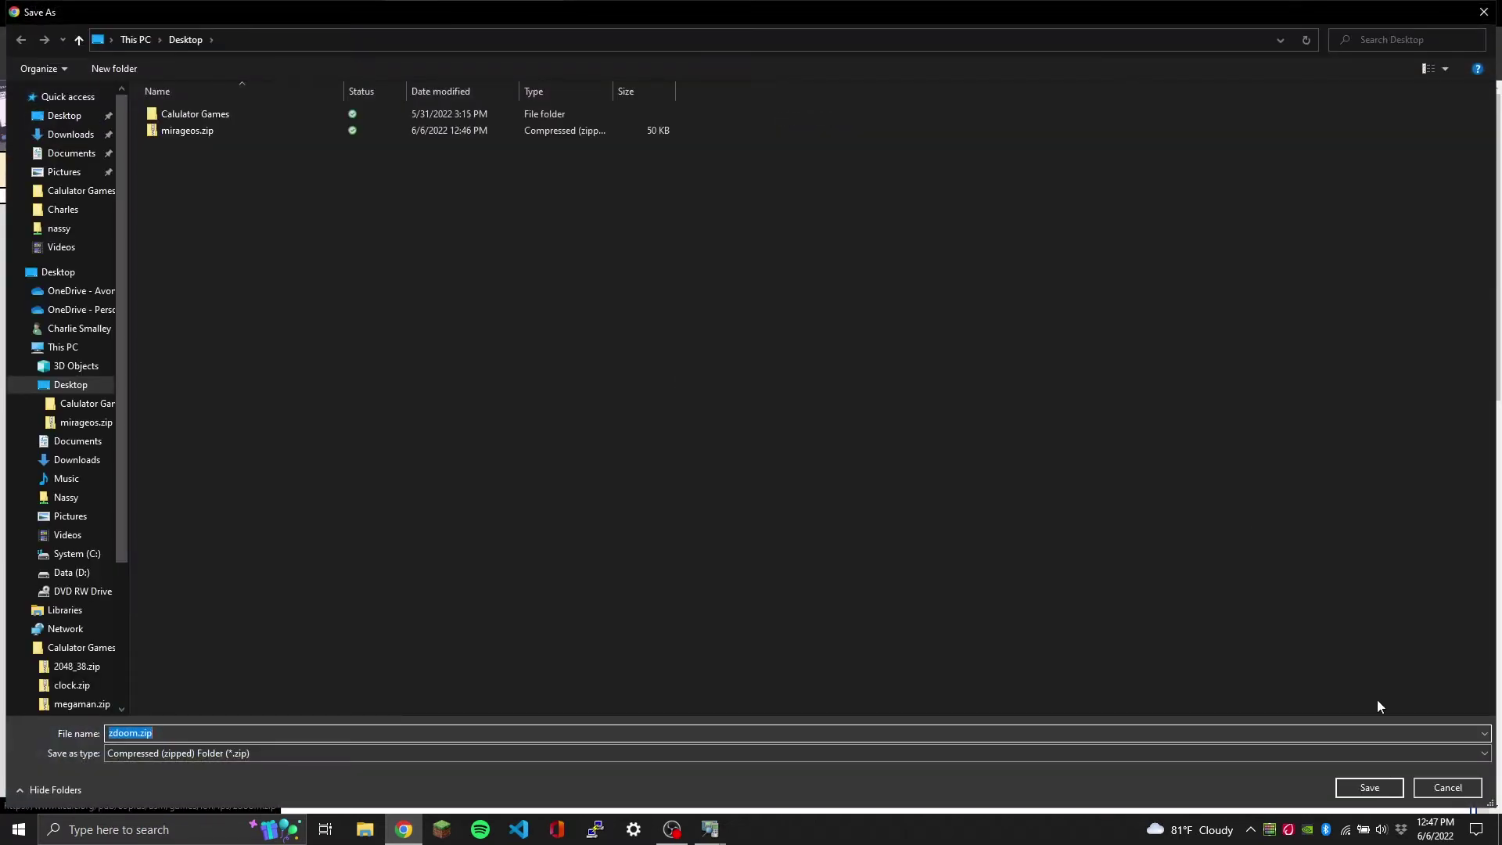
pyautogui.click(1369, 787)
pyautogui.click(1418, 8)
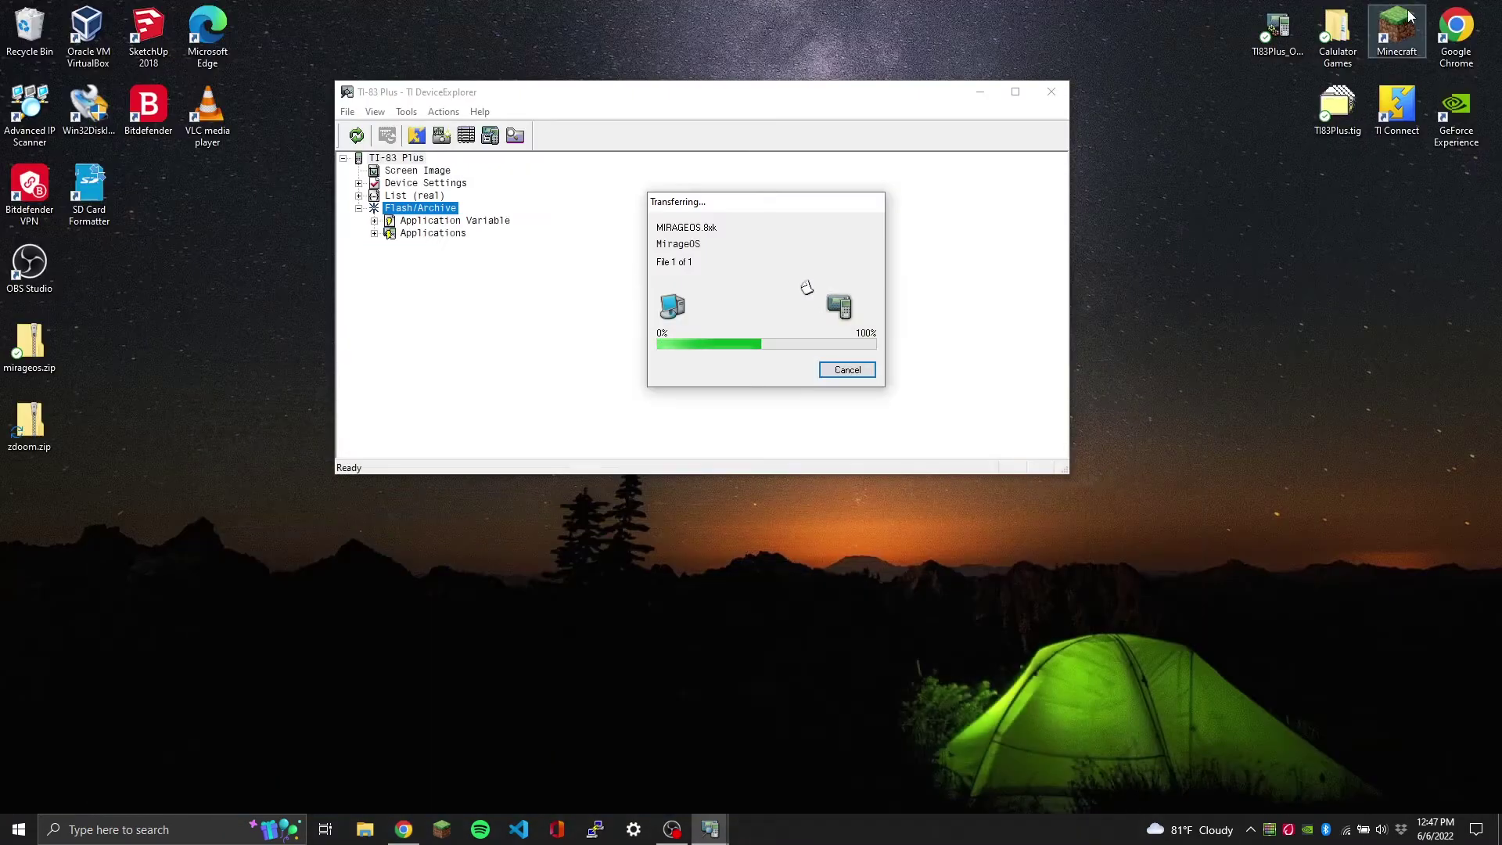
# Step: Select and deselect zdoom.zip on the desktop, then restore Chrome on the zDoom 0.12 page
pyautogui.click(38, 430)
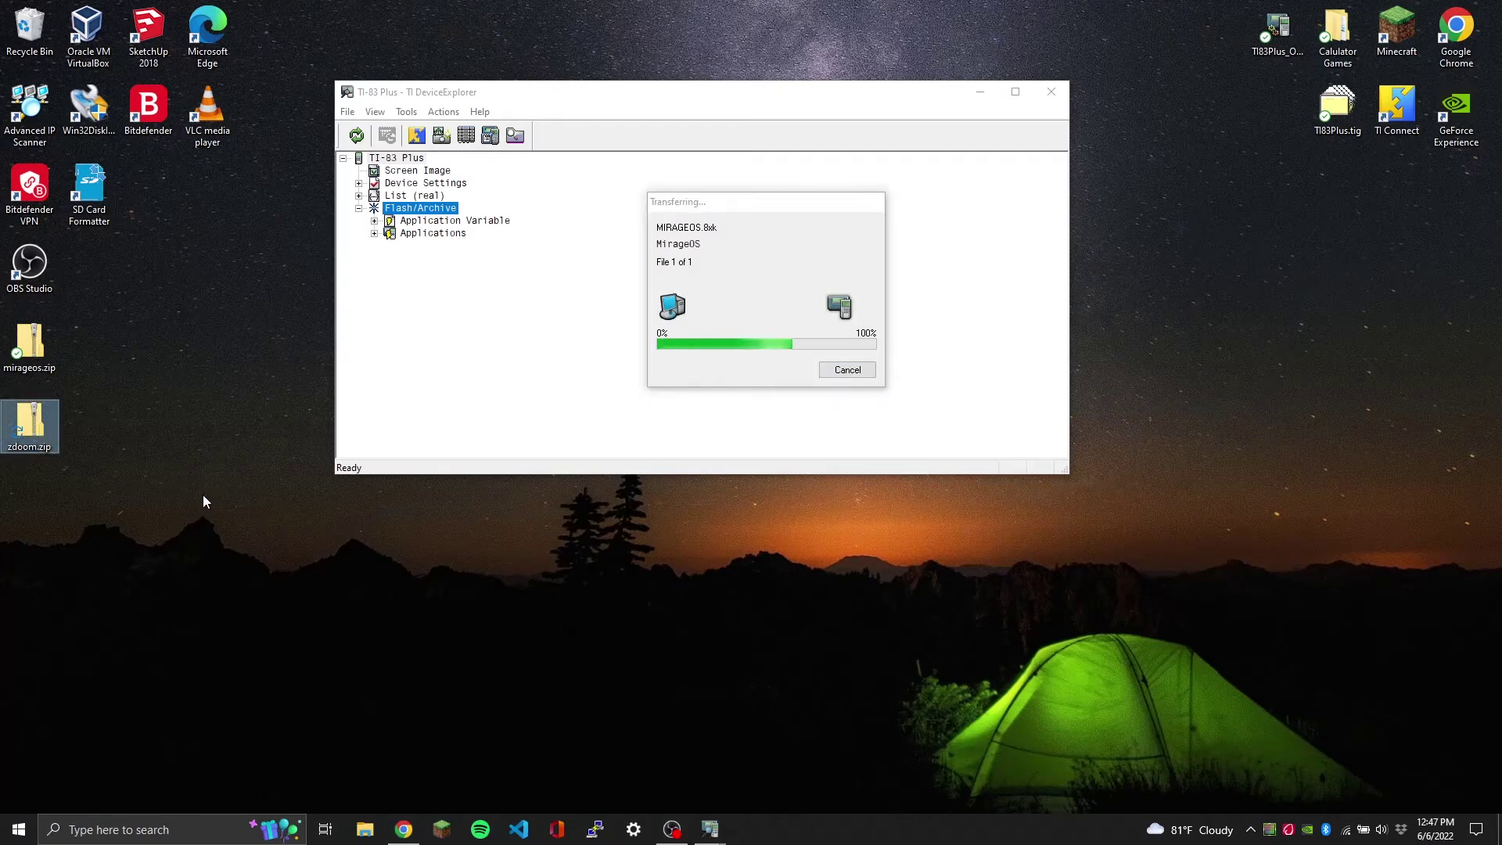
pyautogui.click(239, 560)
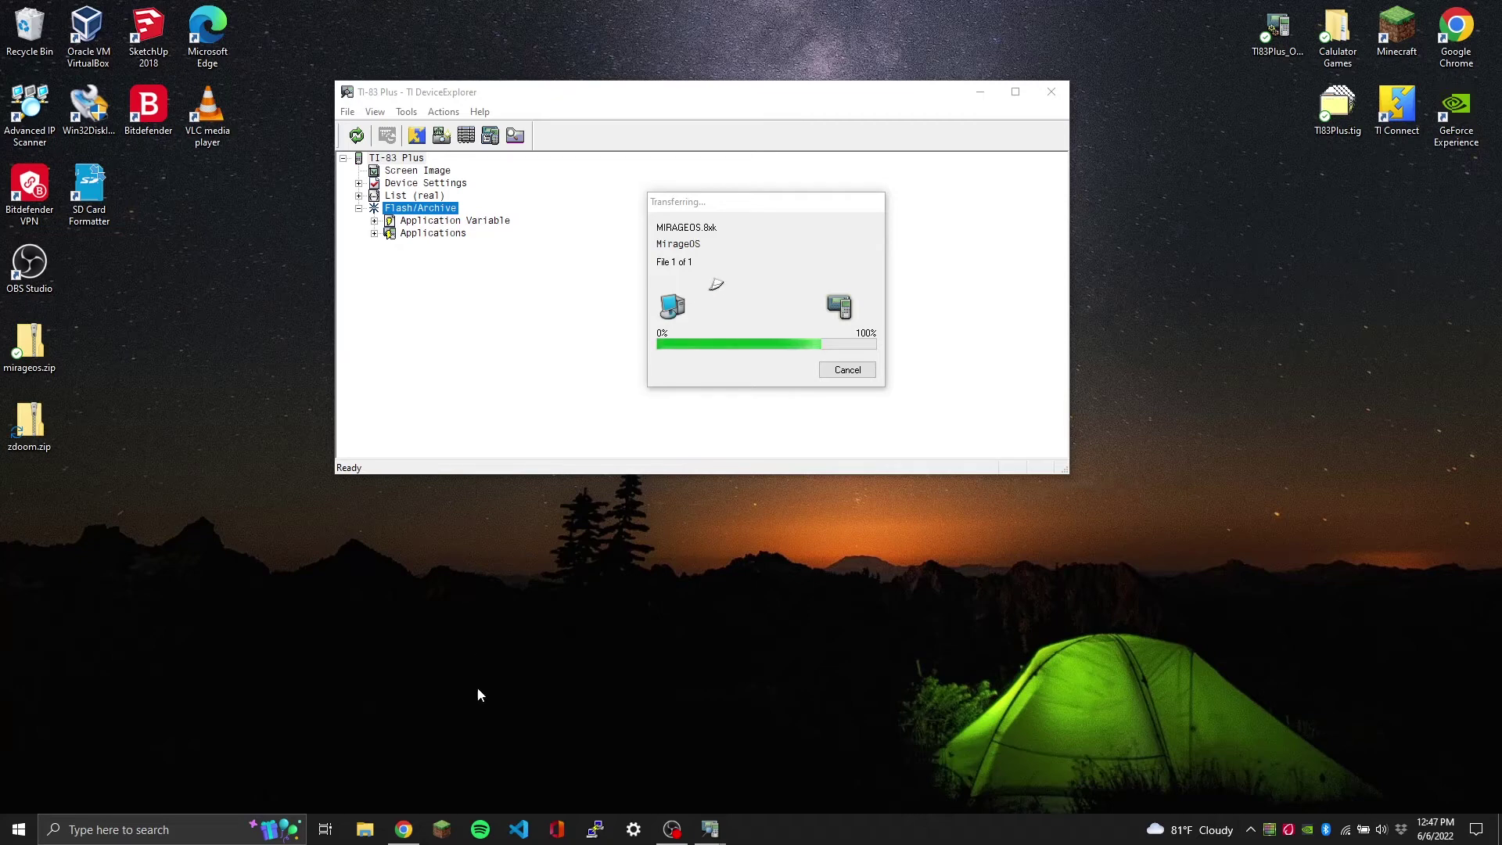
pyautogui.moveTo(394, 840)
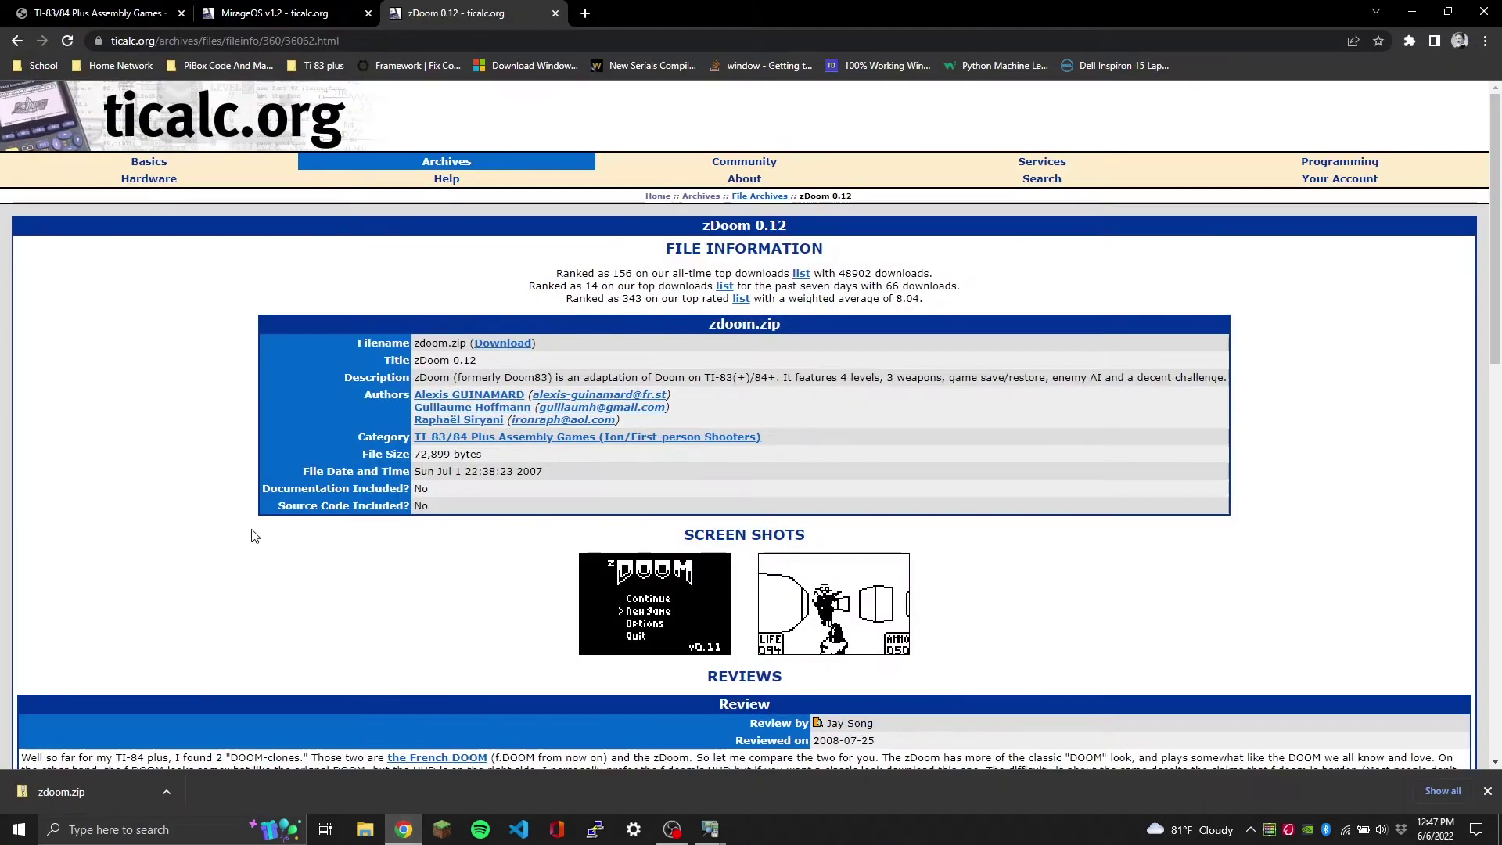
# Step: Go back to the Assembly Games tab and open the mirageos folder, scrolling down to ztetris.zip
pyautogui.click(1487, 789)
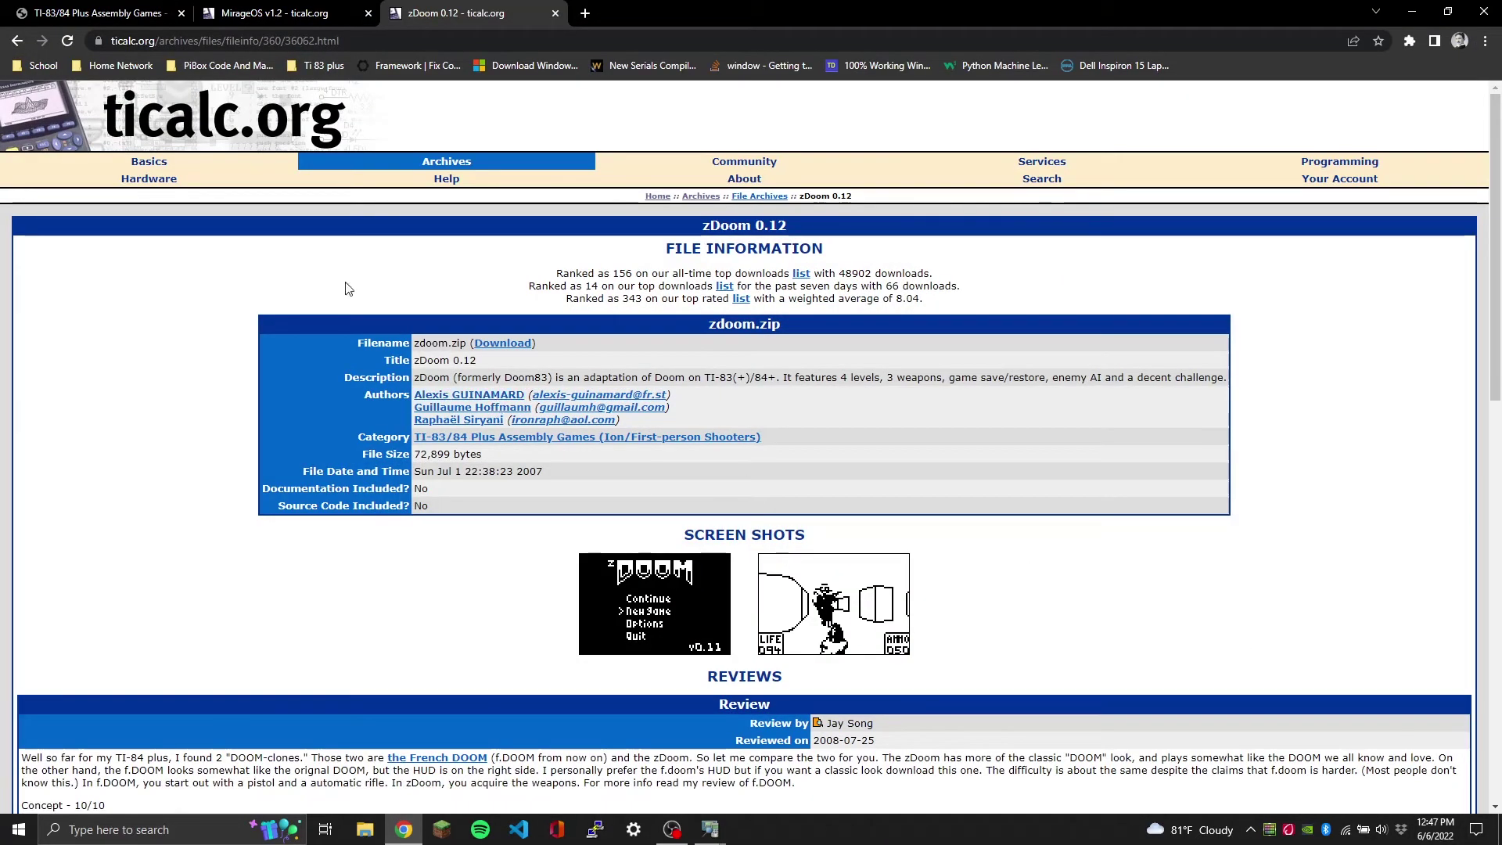
pyautogui.click(125, 9)
pyautogui.scroll(-1, 139, 498)
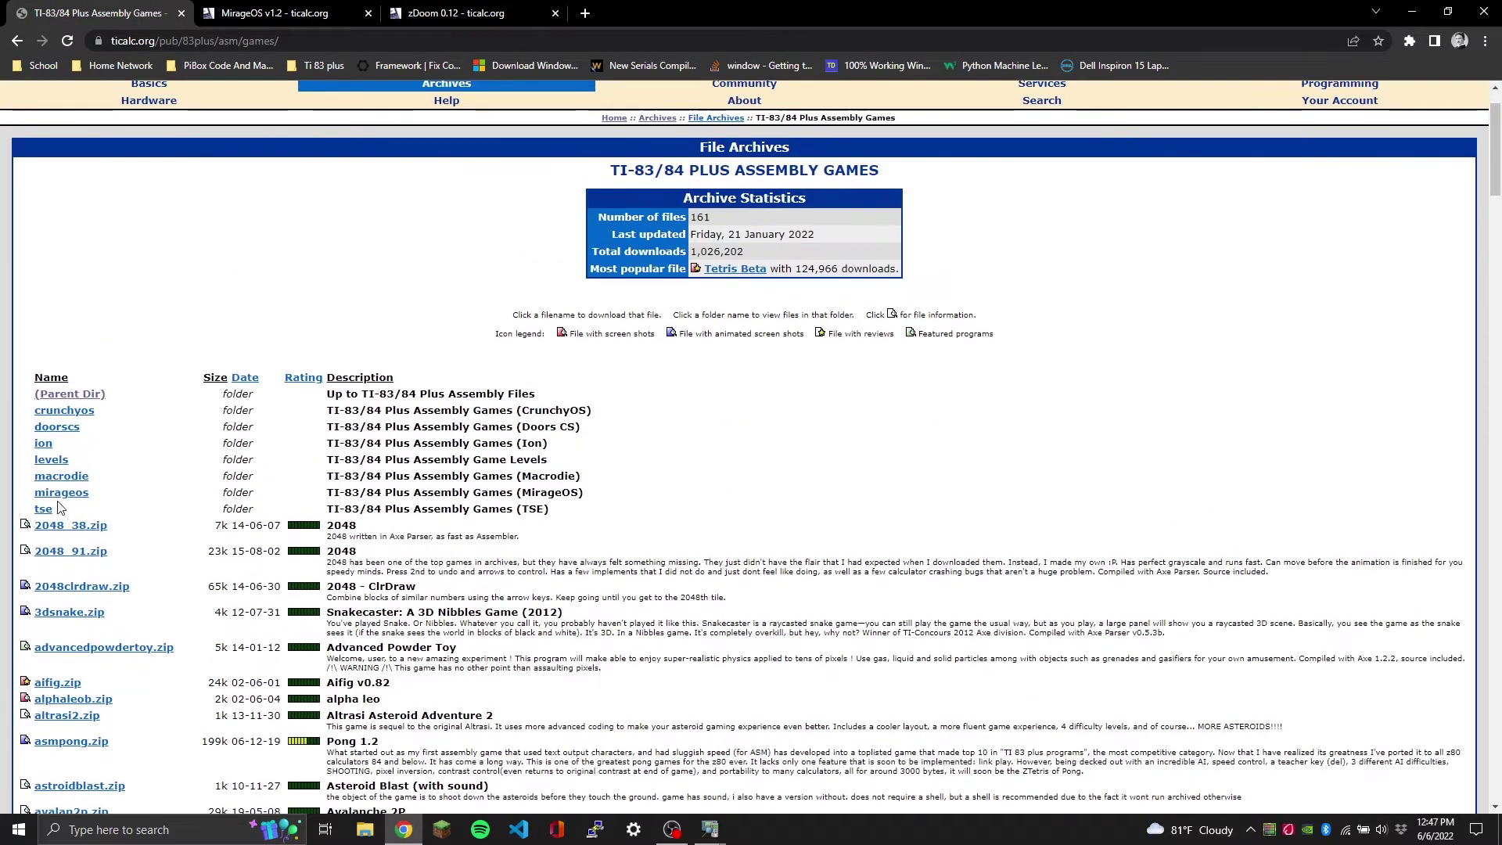
pyautogui.click(57, 494)
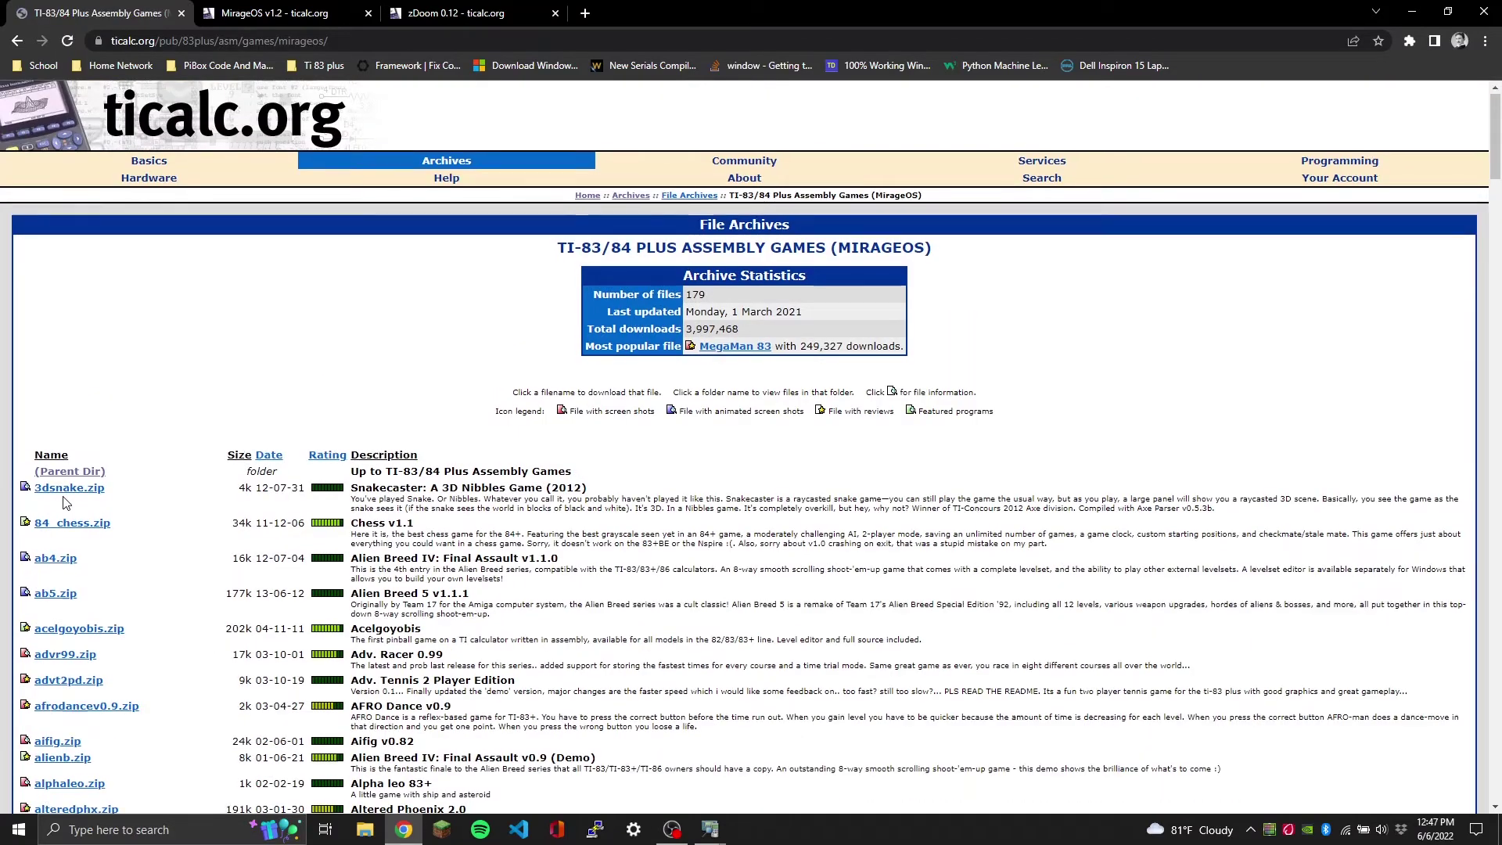
pyautogui.scroll(-8, 41, 493)
pyautogui.scroll(-8, 40, 491)
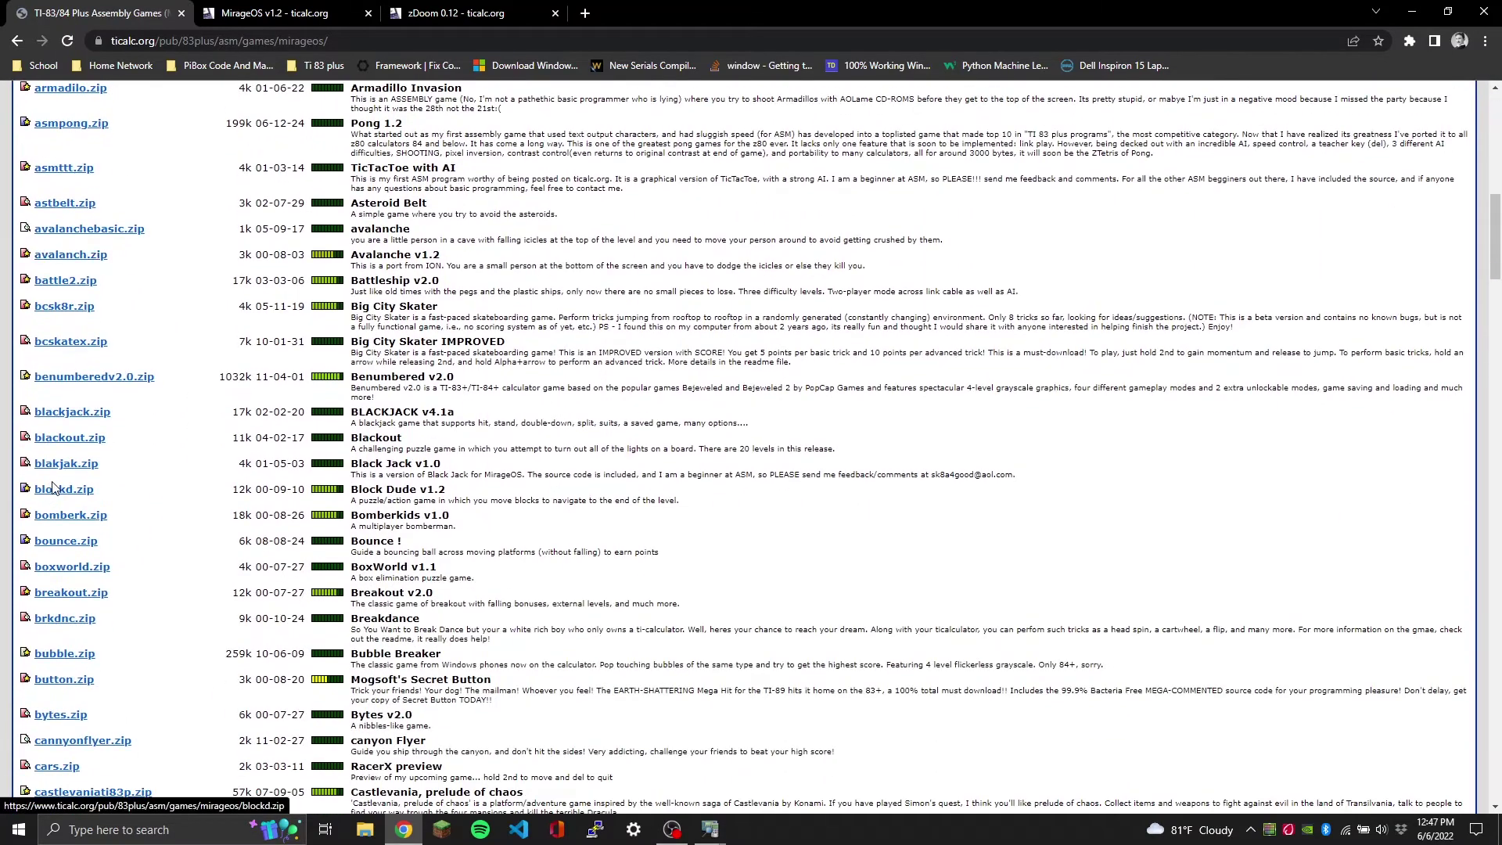
pyautogui.scroll(-20, 72, 479)
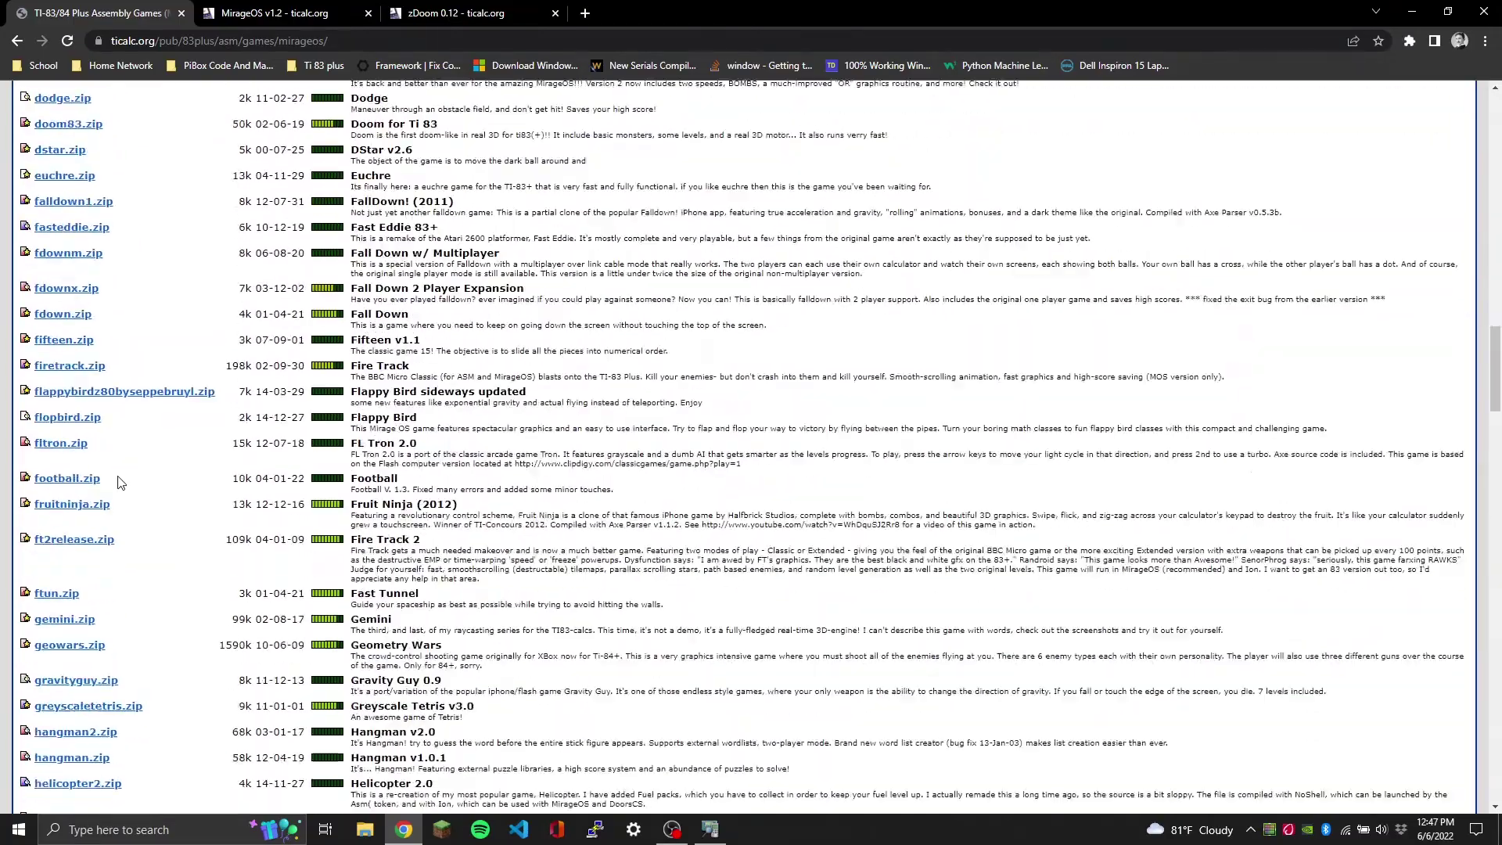
pyautogui.scroll(-7, 119, 483)
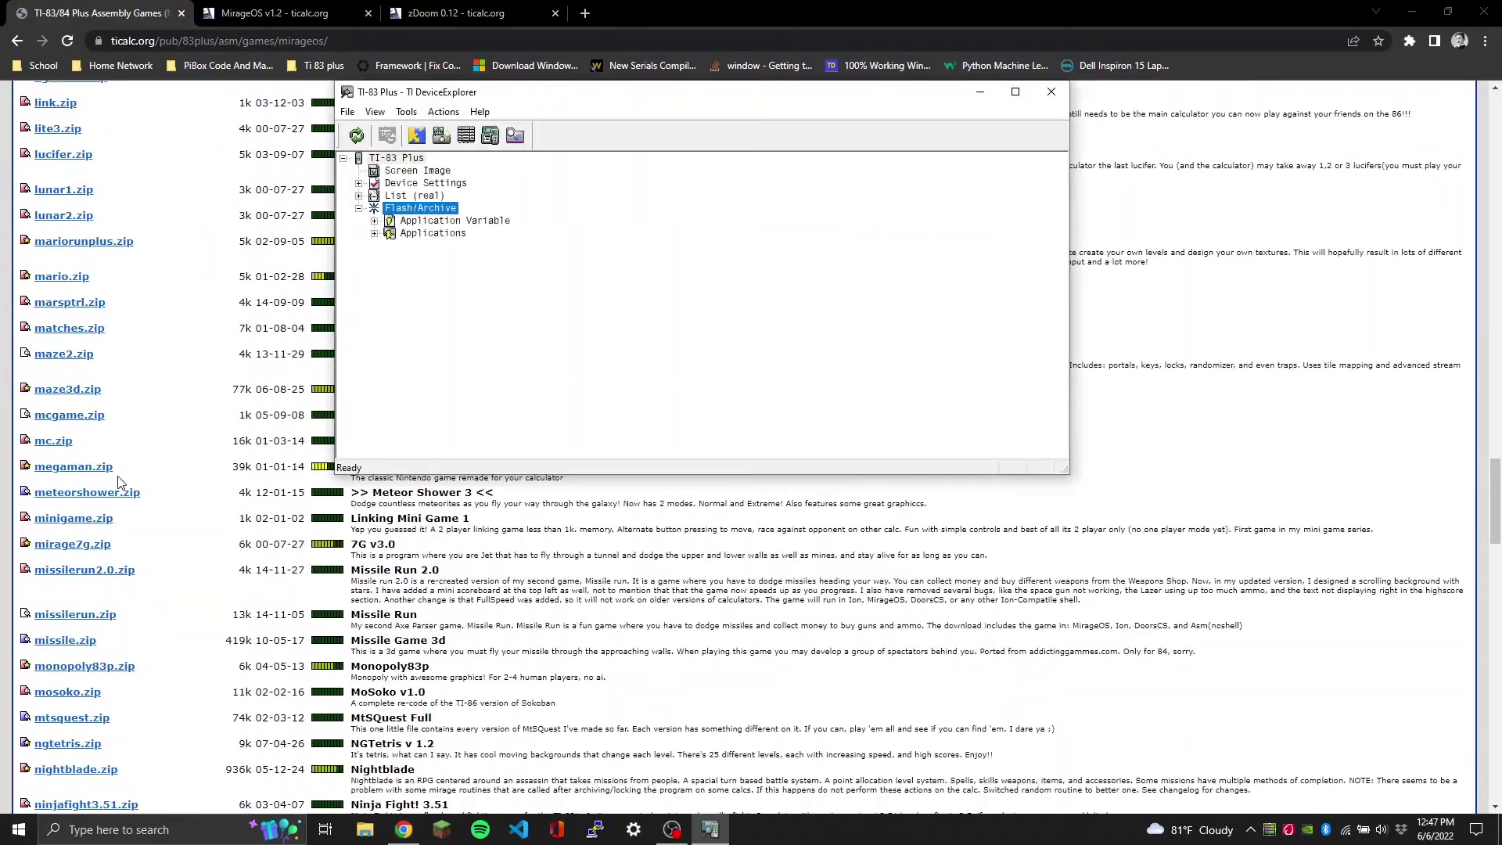
pyautogui.click(217, 643)
pyautogui.scroll(-15, 235, 637)
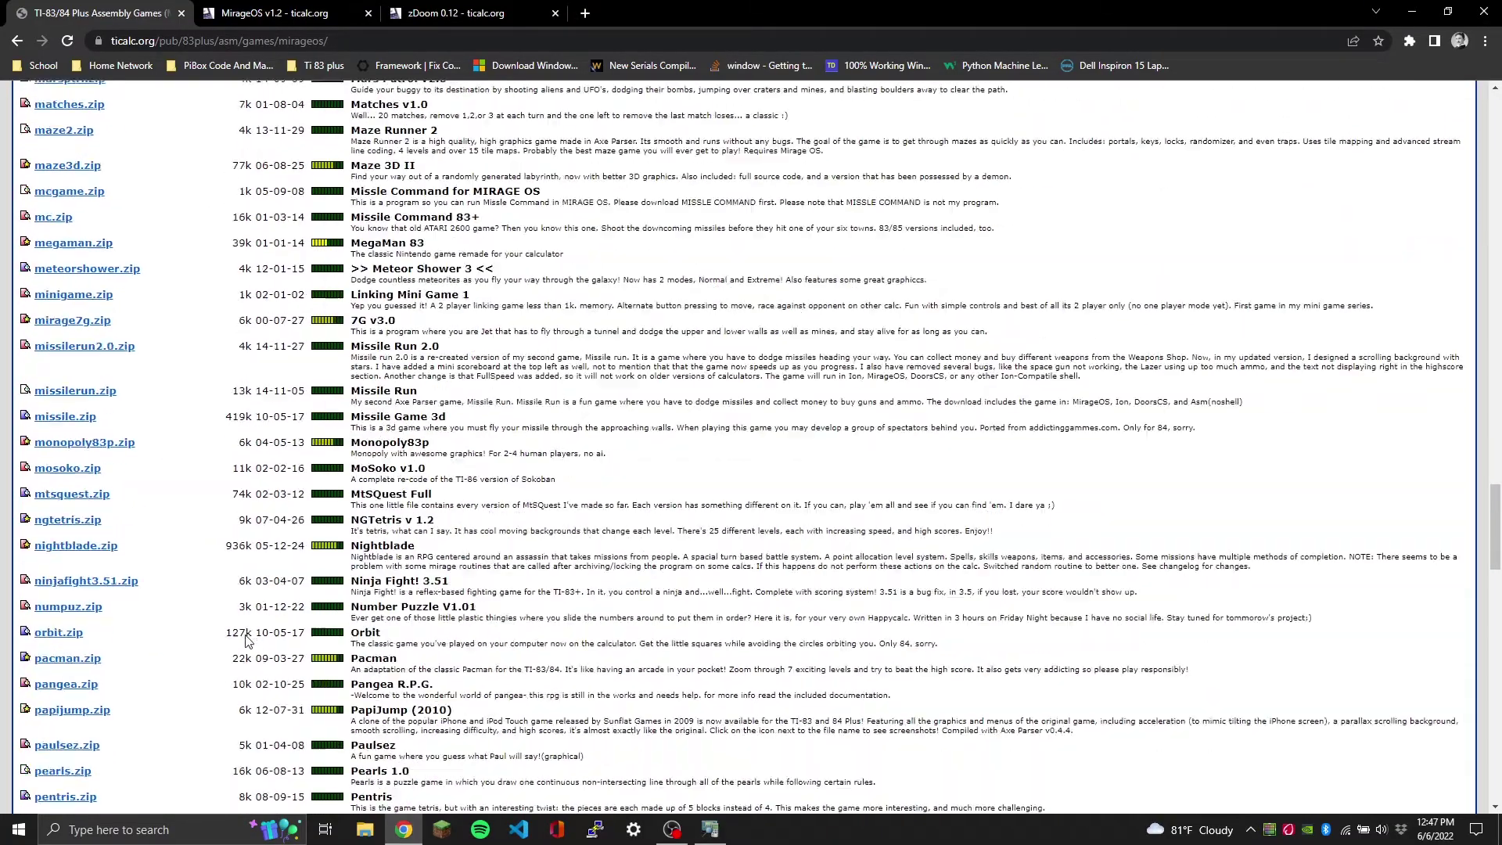
pyautogui.scroll(-20, 246, 636)
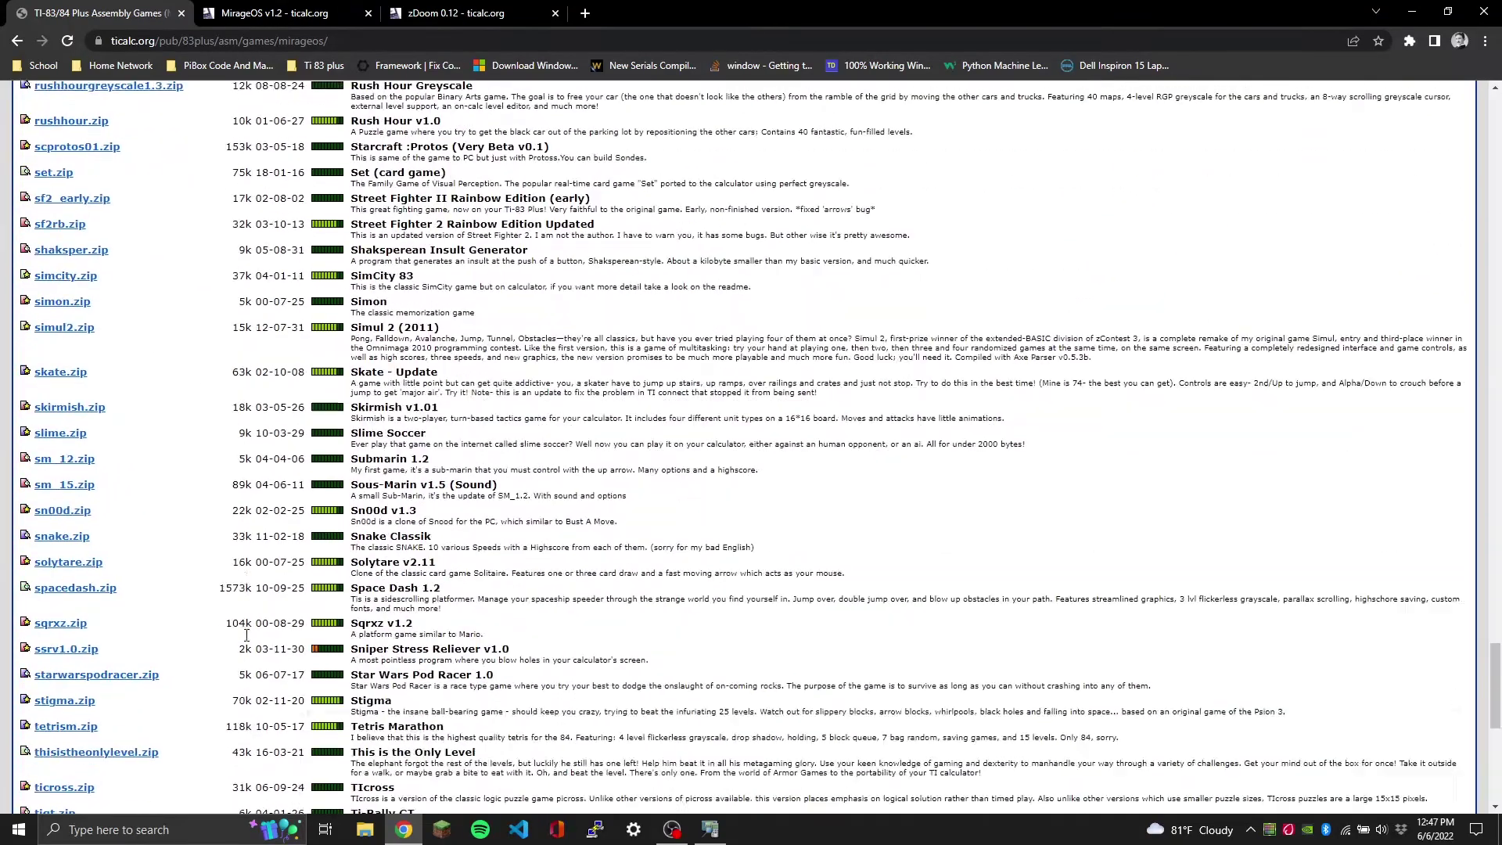
# Step: Save ztetris.zip via Save link as, then scroll back to the top of the listing
pyautogui.rightClick(71, 706)
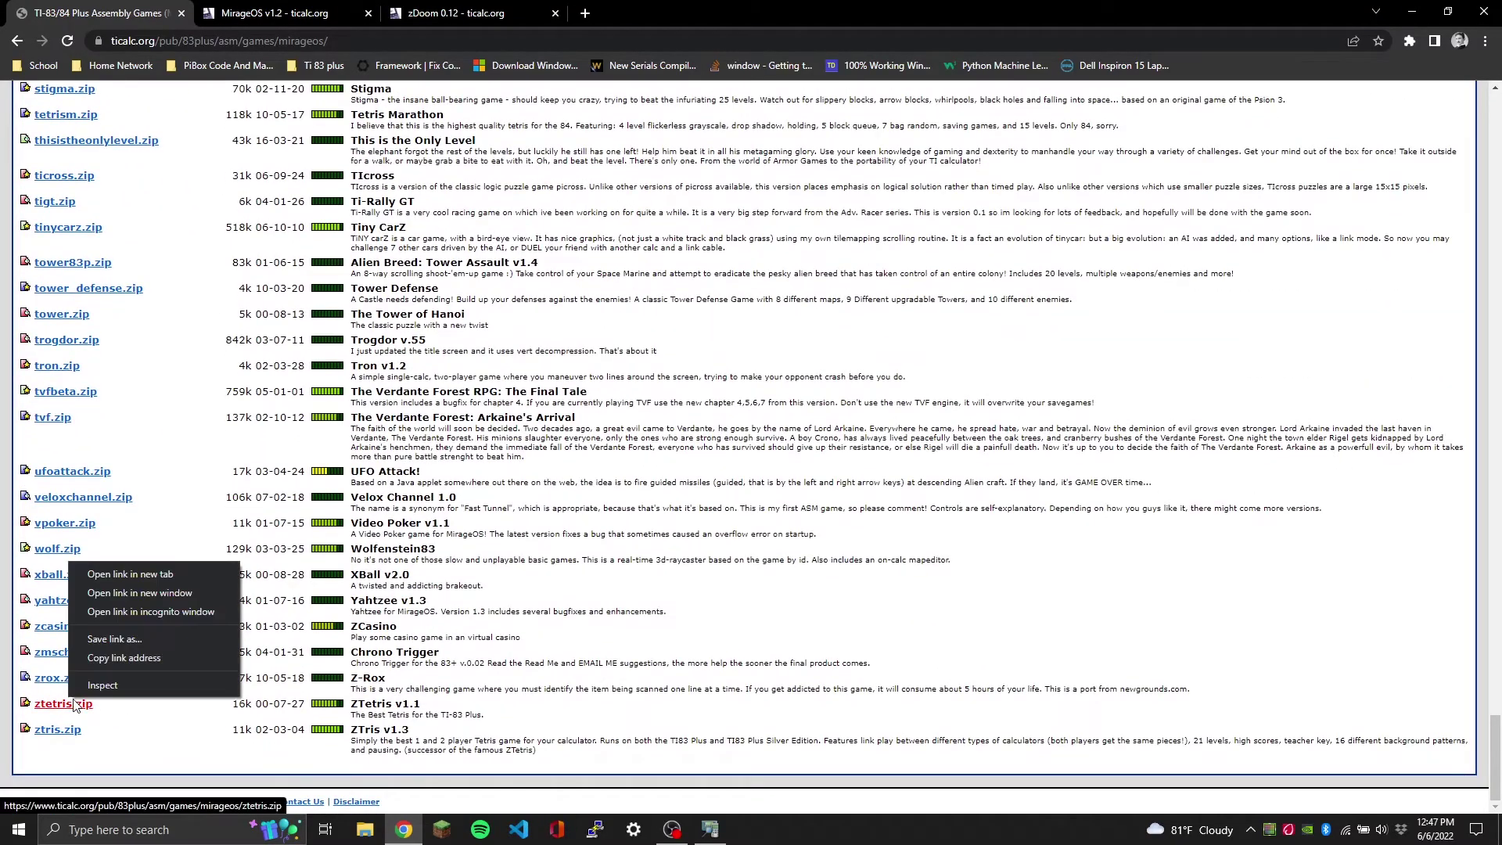
pyautogui.click(133, 572)
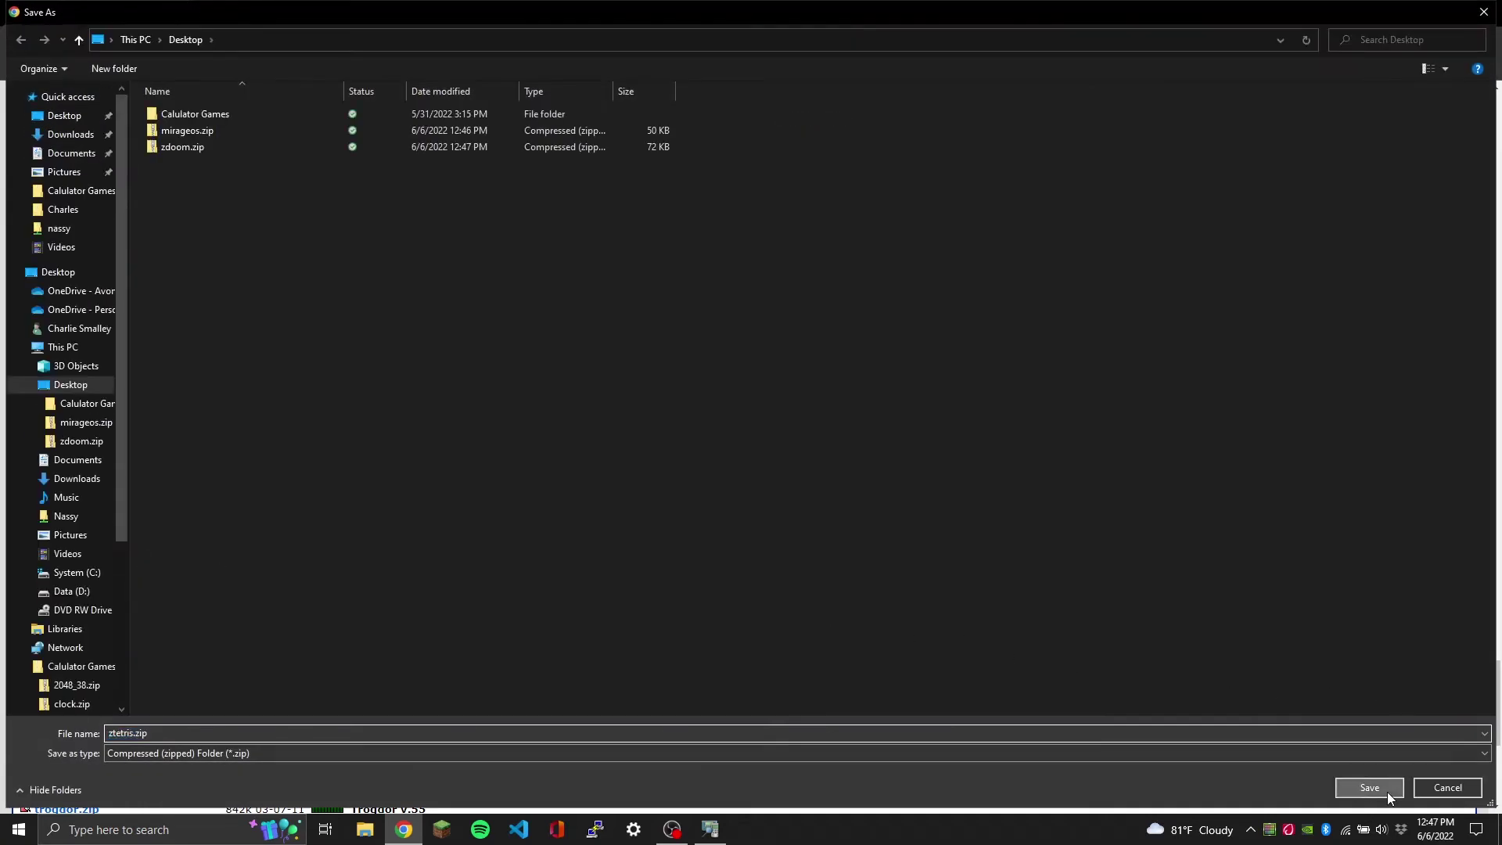
pyautogui.click(1387, 793)
pyautogui.scroll(15, 405, 434)
pyautogui.scroll(20, 405, 434)
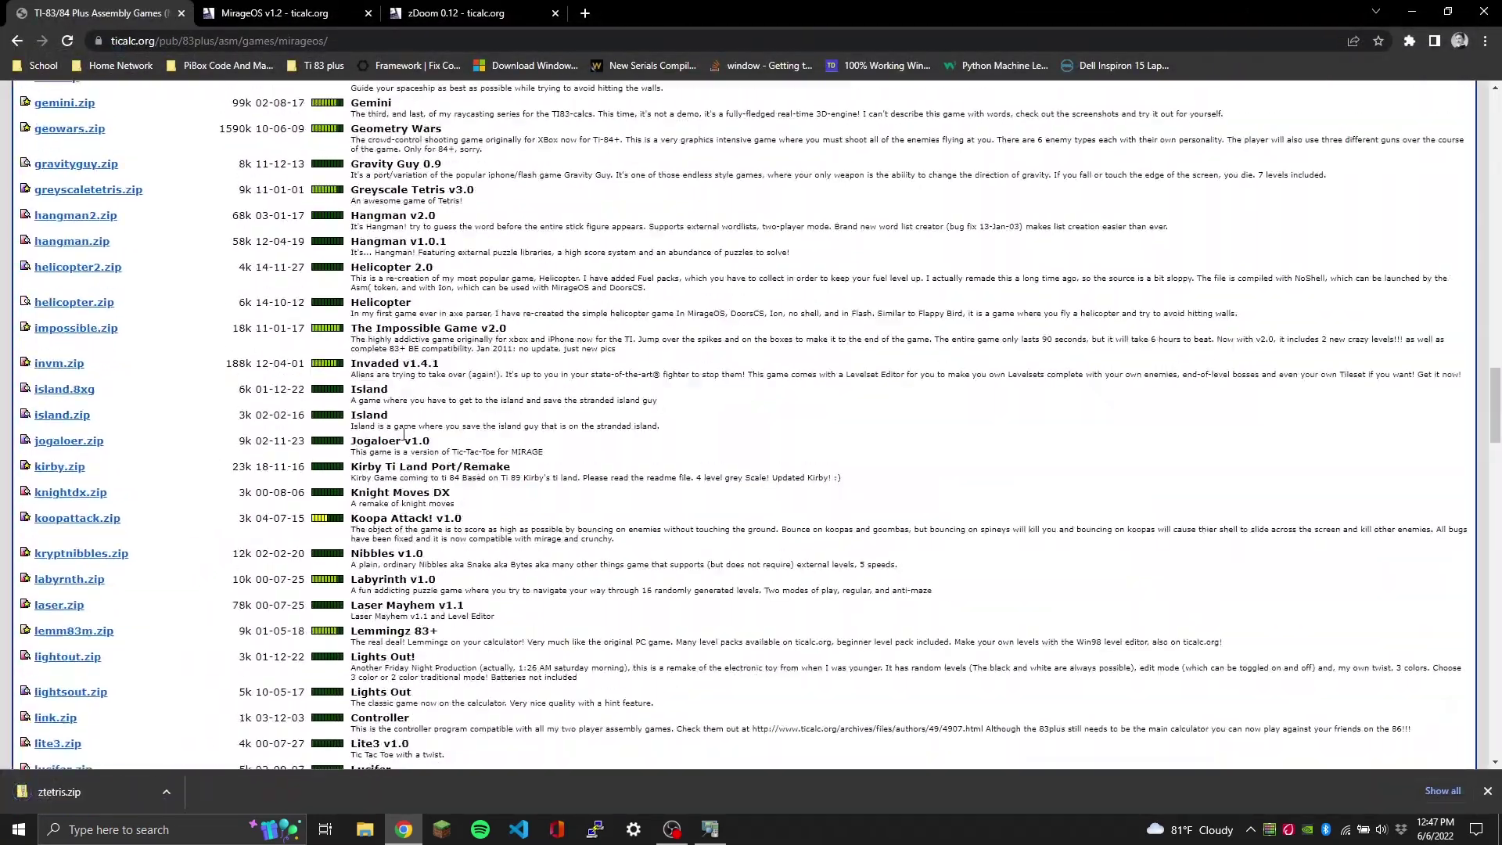
pyautogui.scroll(10, 392, 443)
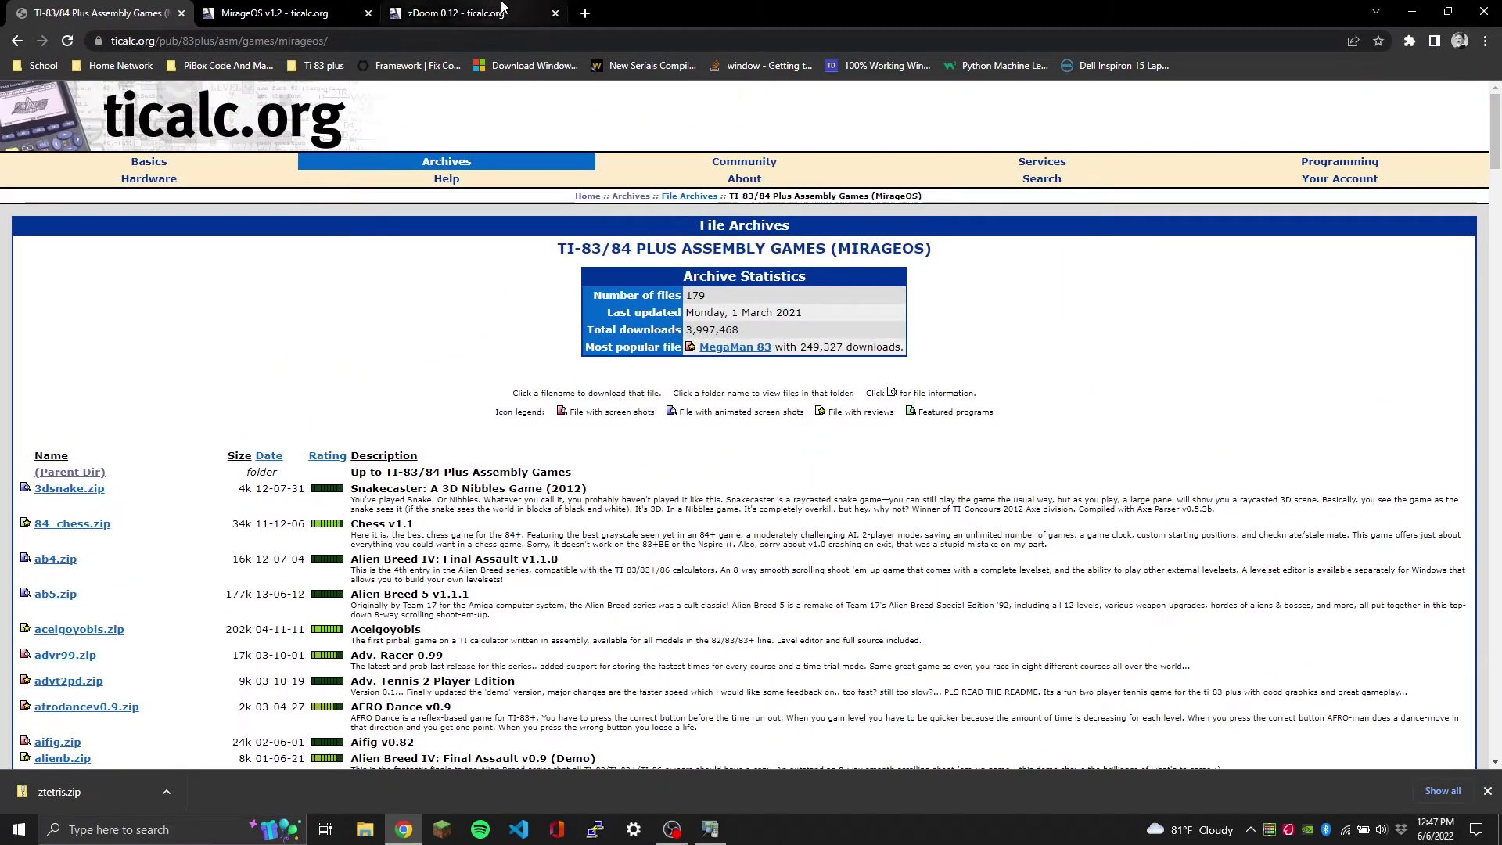
pyautogui.click(583, 14)
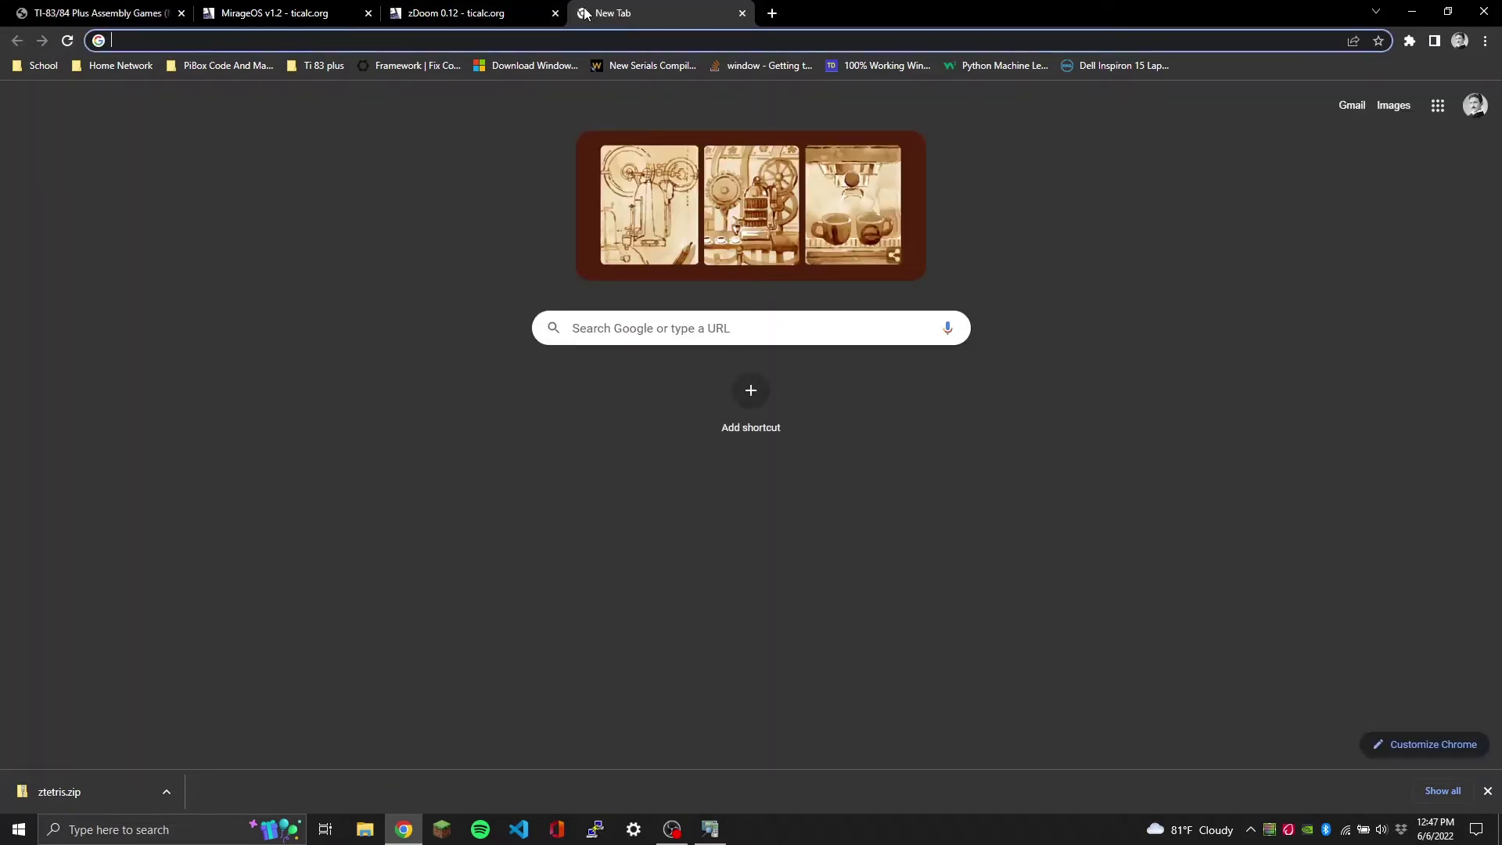
# Step: Search 'zombies' and, after checking the Nazi Zombies result, open ticalc.org's Zombie Gun page
pyautogui.write('zombies')
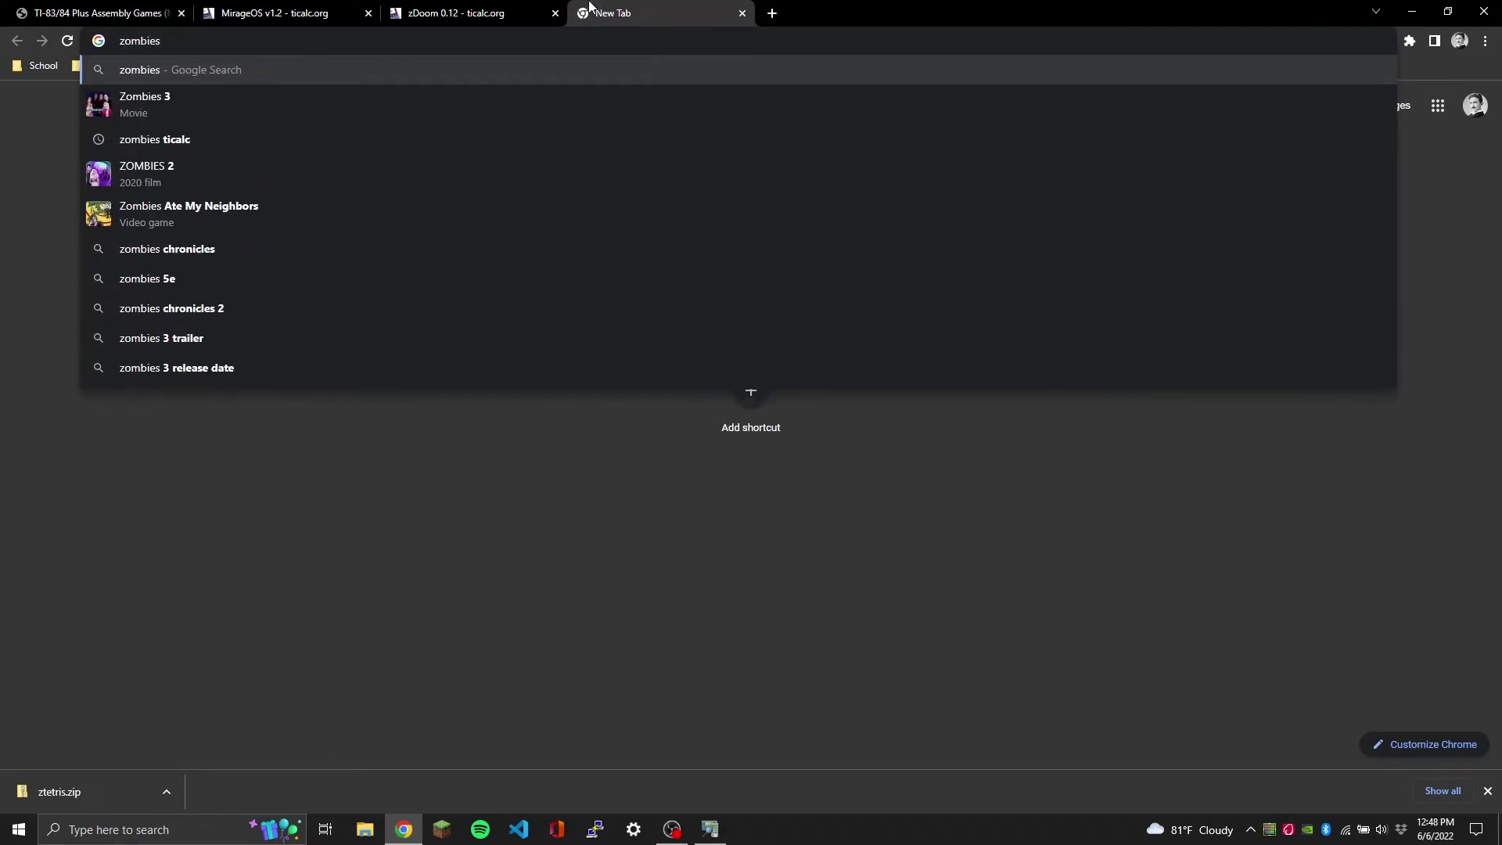
pyautogui.click(327, 129)
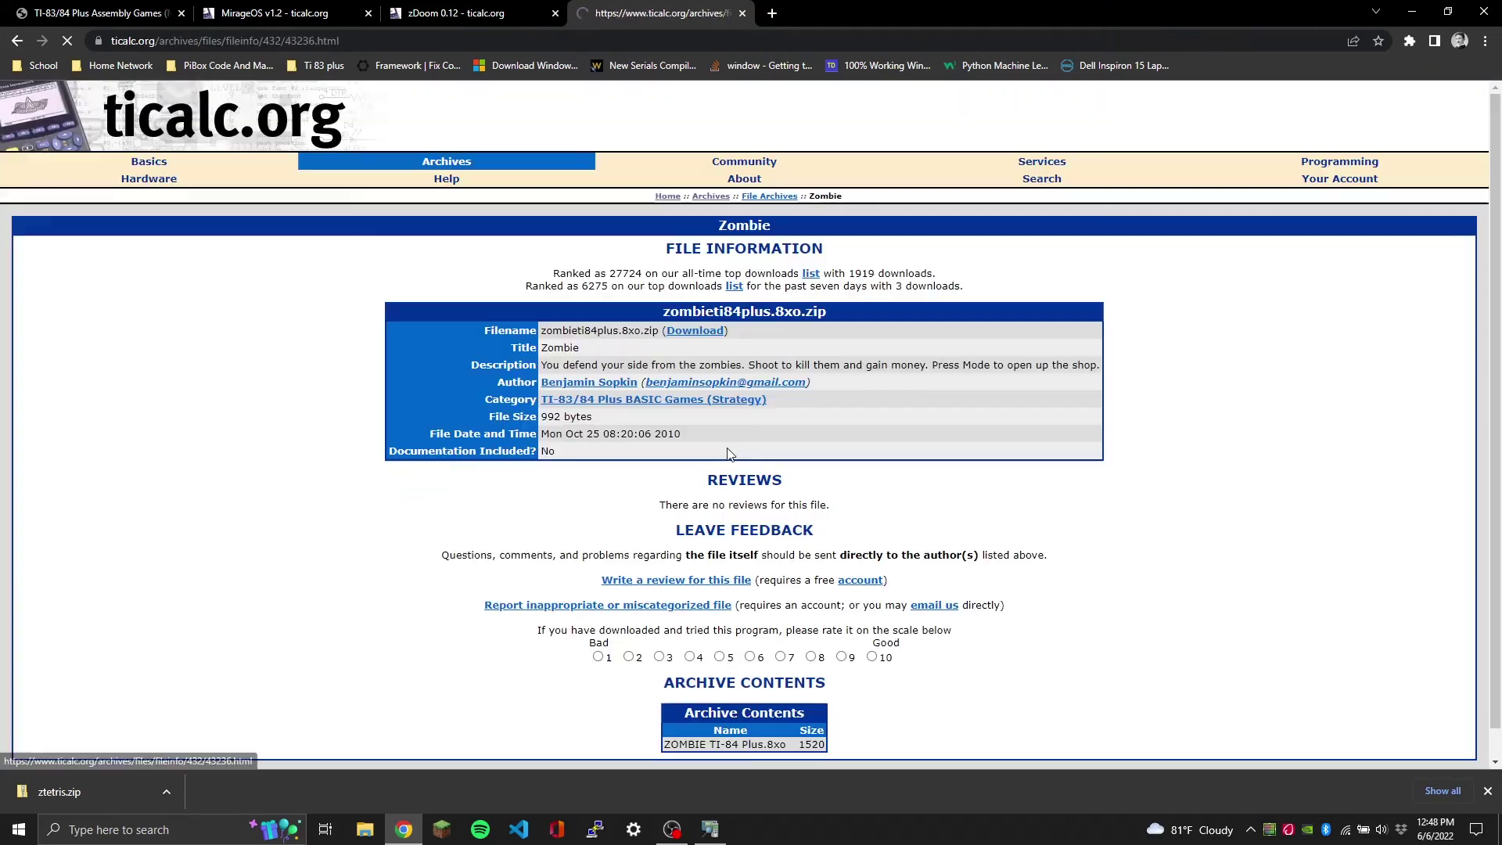
pyautogui.scroll(-2, 727, 452)
pyautogui.scroll(1, 605, 478)
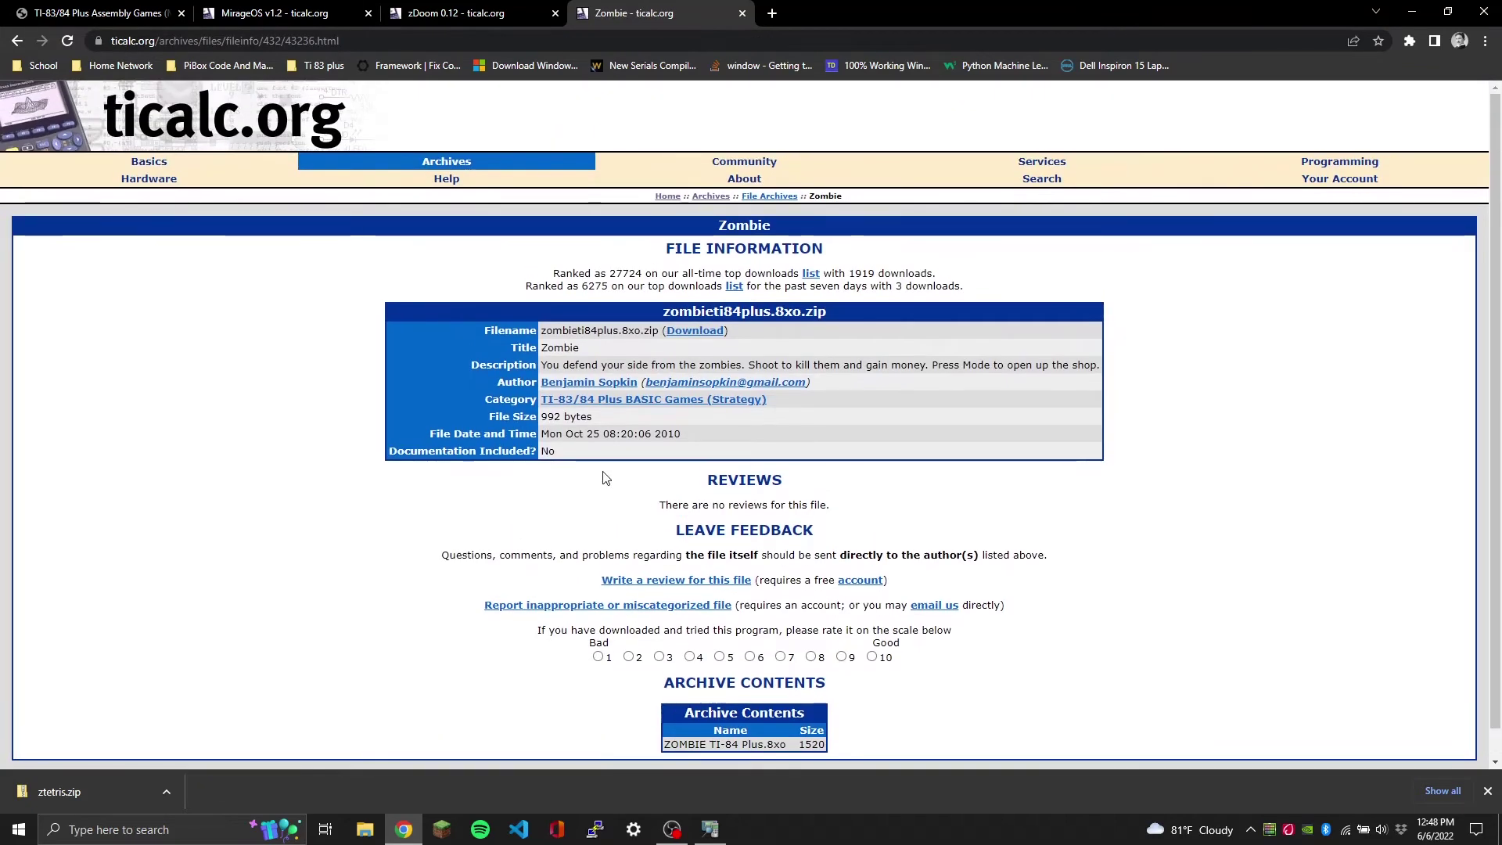
pyautogui.hotkey('alt', 'Left')
pyautogui.click(232, 350)
pyautogui.hotkey('alt', 'Left')
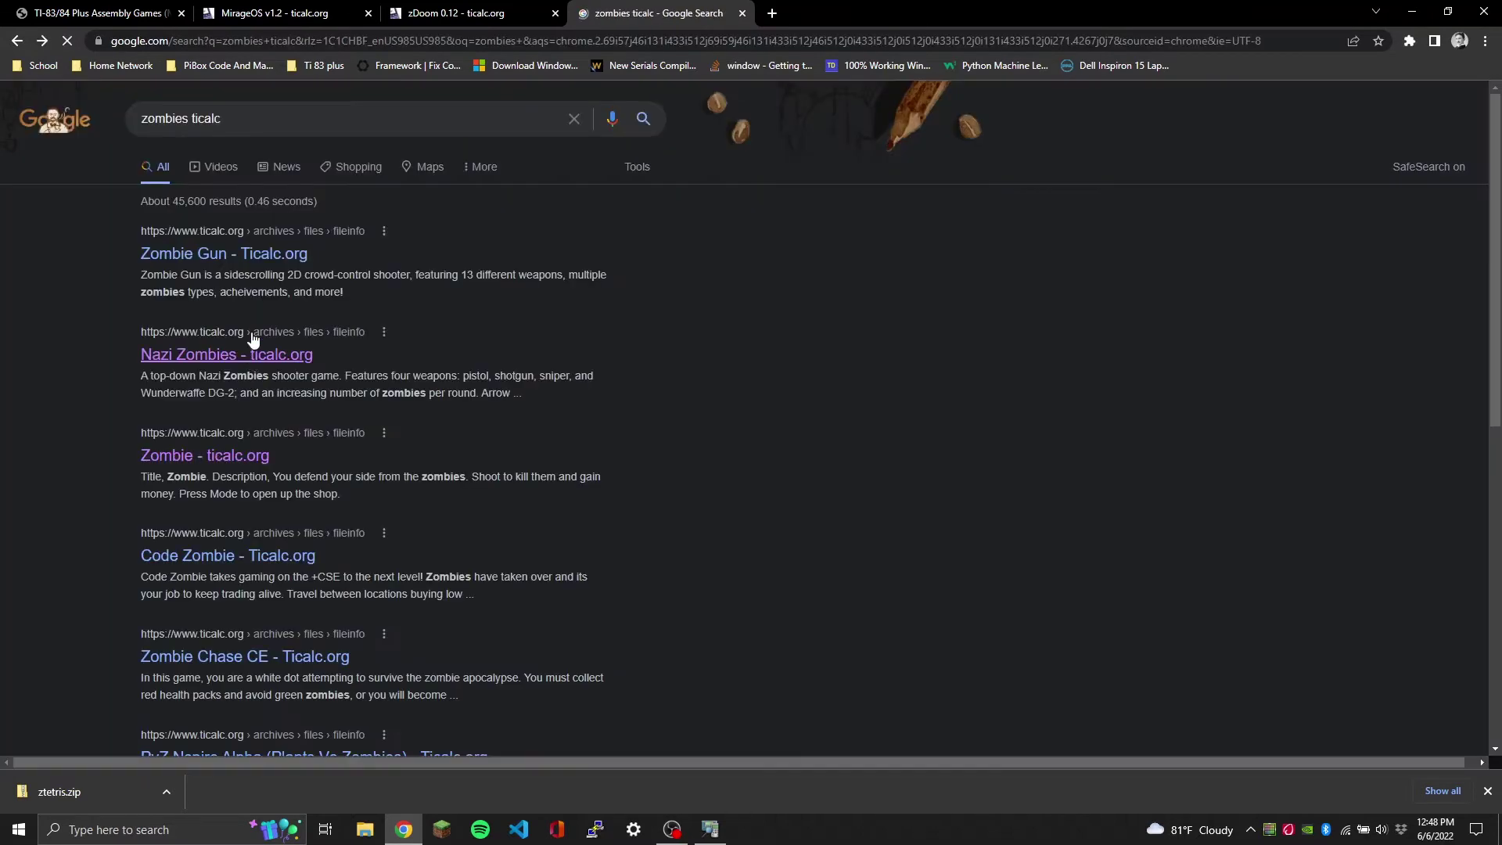
pyautogui.click(255, 258)
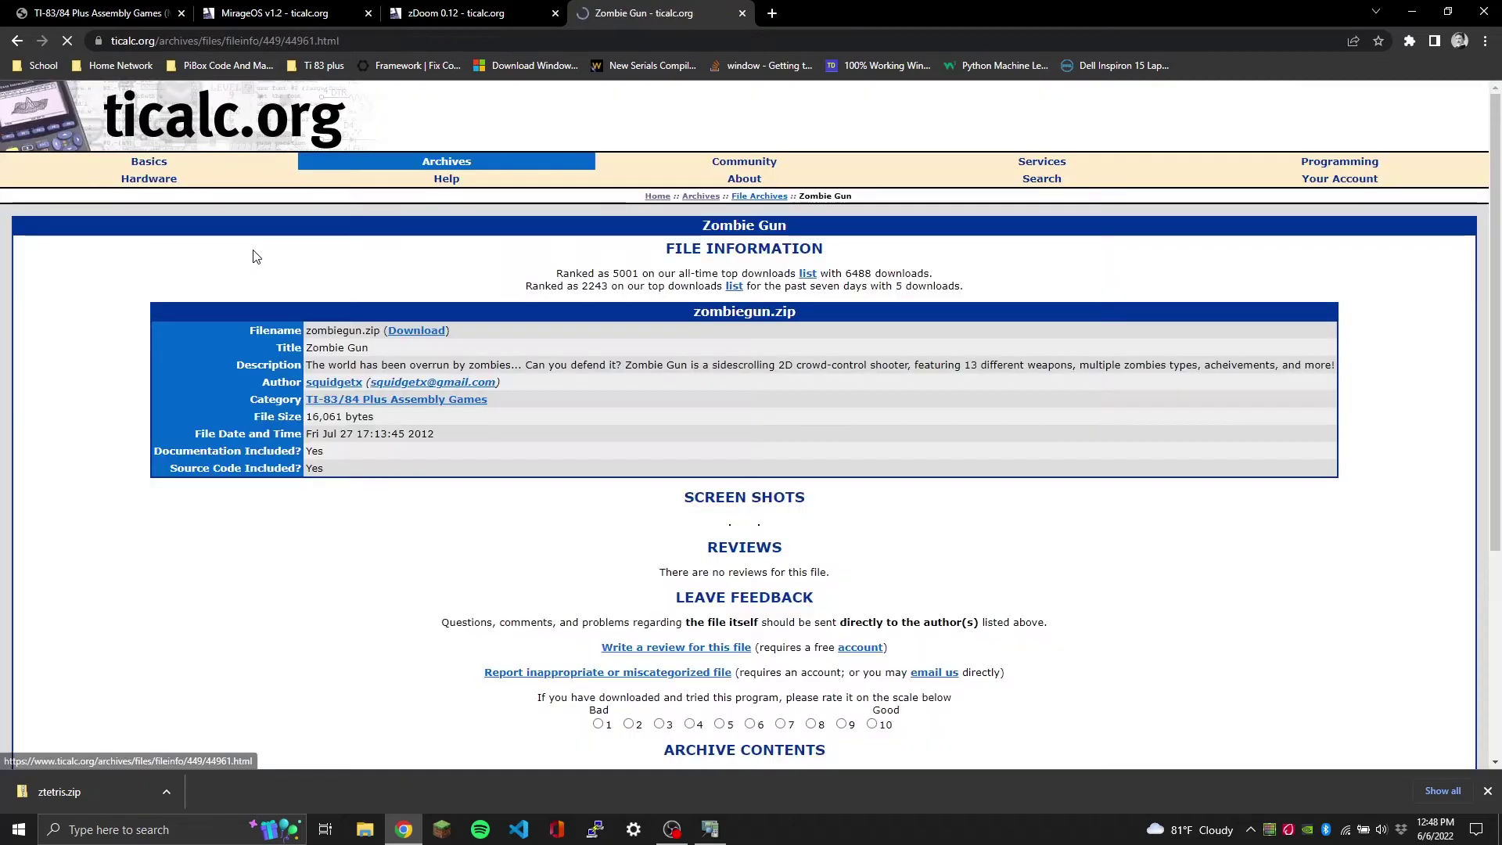
# Step: Save zombiegun.zip from the Zombie Gun page, then return to the MirageOS games listing
pyautogui.scroll(-5, 255, 297)
pyautogui.scroll(5, 604, 384)
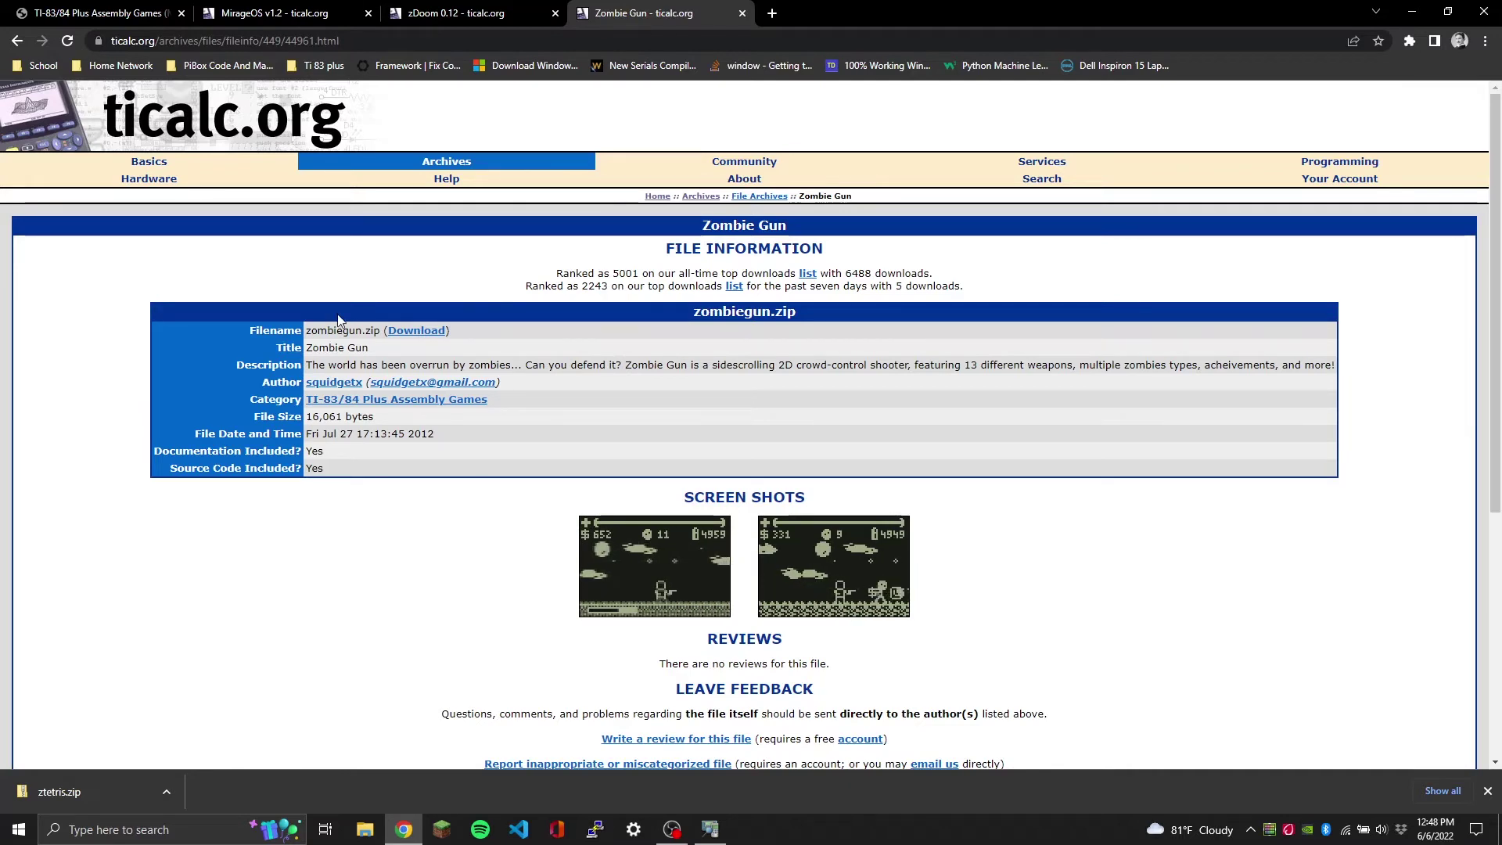
pyautogui.click(418, 333)
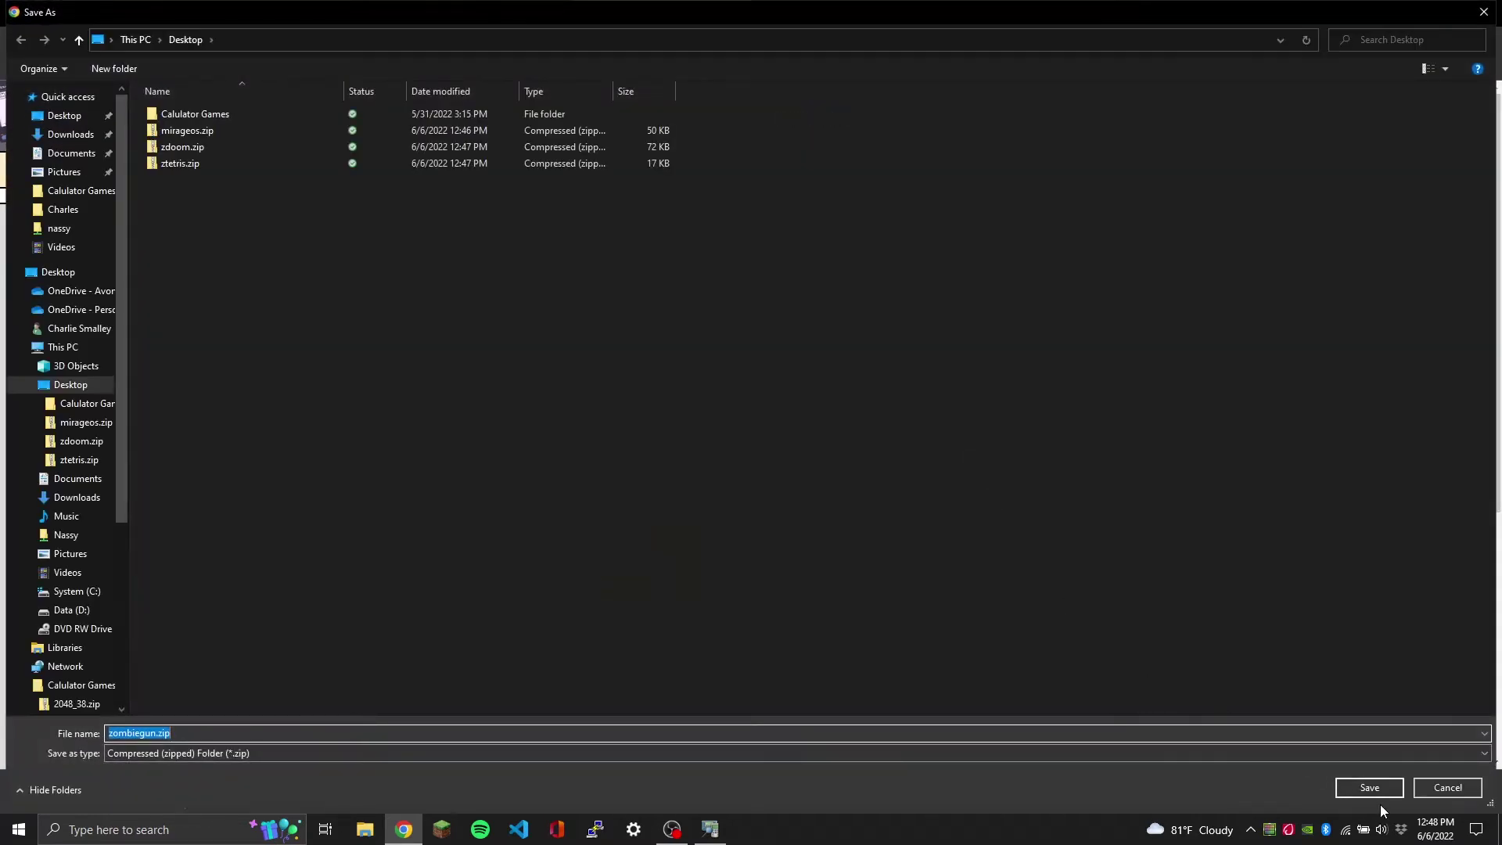
pyautogui.click(1368, 788)
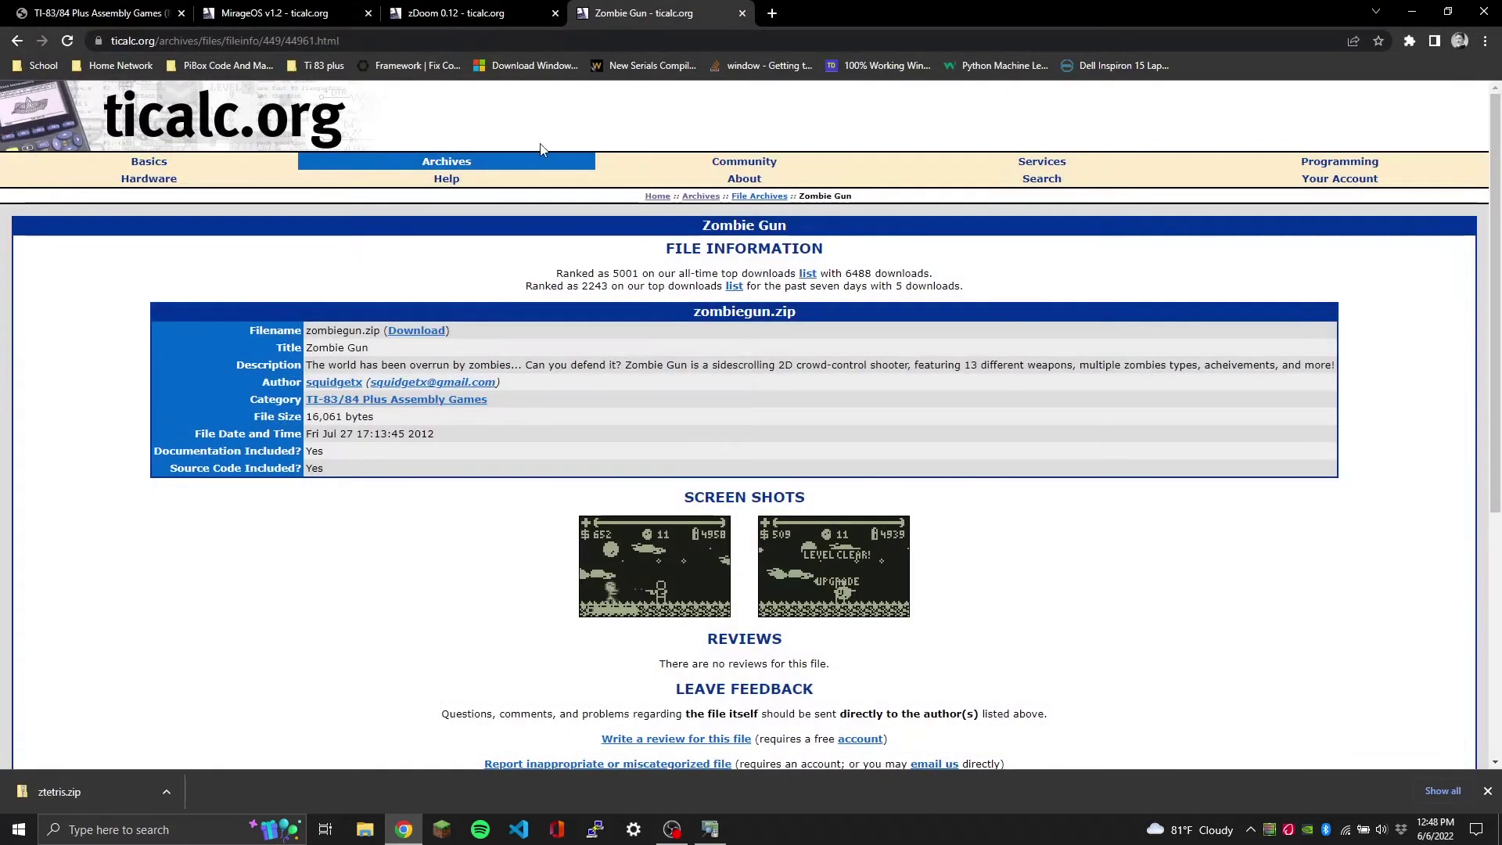
pyautogui.click(94, 13)
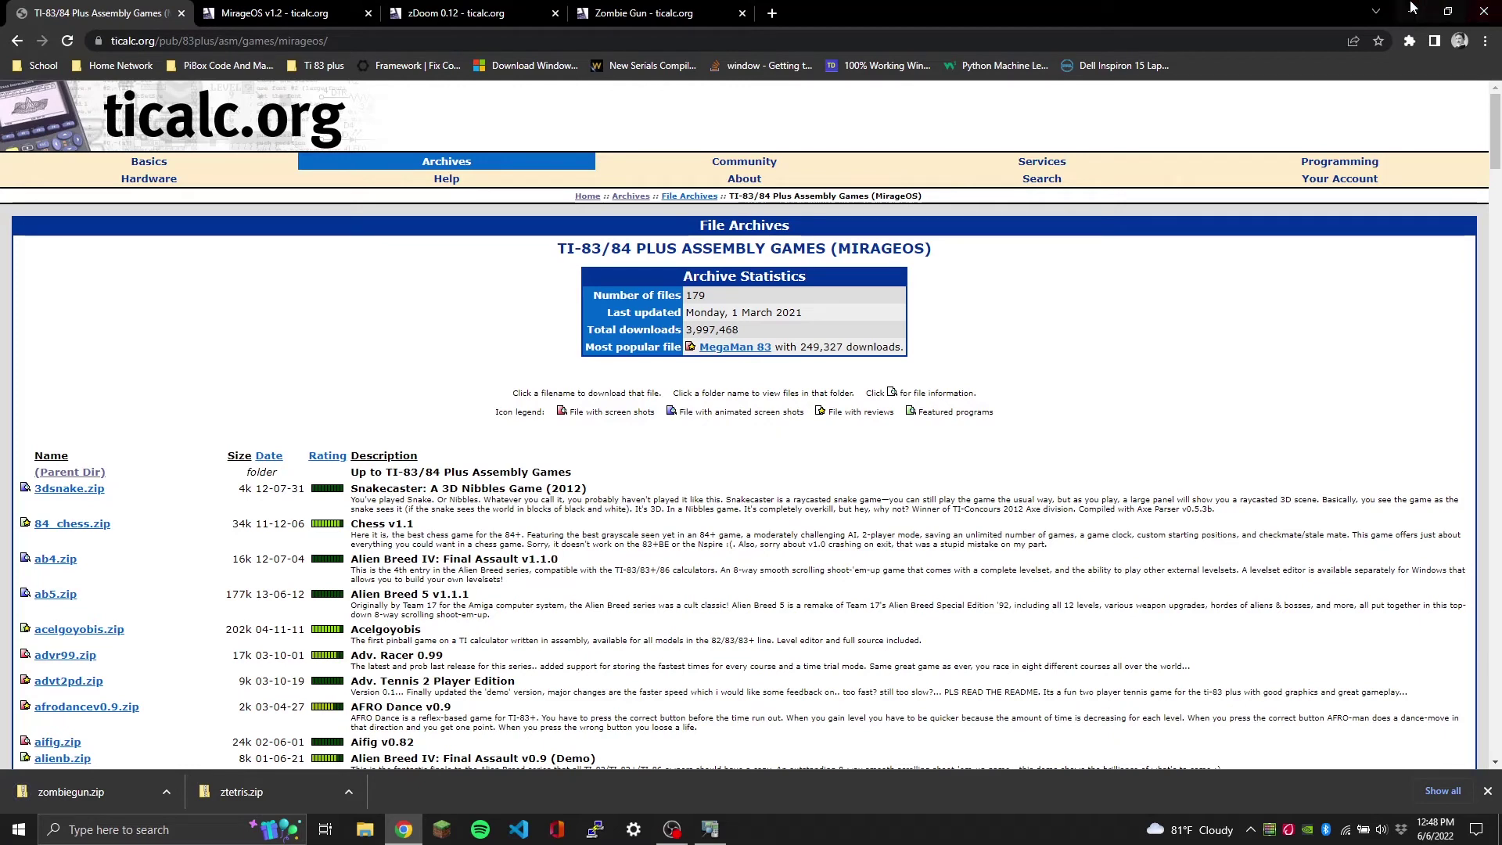
# Step: Hide the browser and rearrange the desktop icons so ztetris.zip sits beside zombiegun.zip
pyautogui.click(1425, 9)
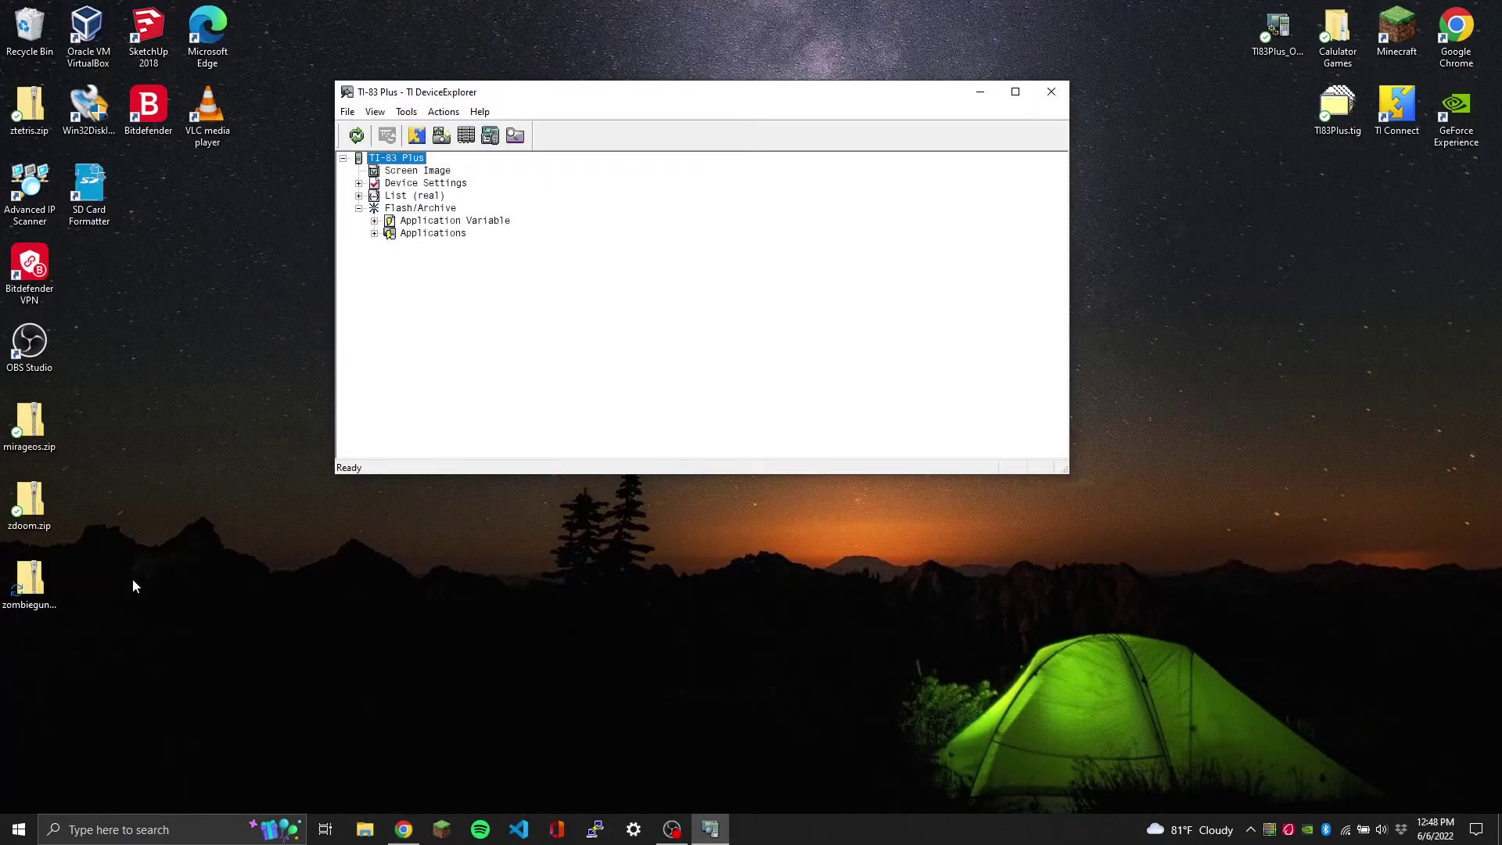
pyautogui.moveTo(29, 107); pyautogui.dragTo(89, 583)
pyautogui.moveTo(30, 192); pyautogui.dragTo(30, 114)
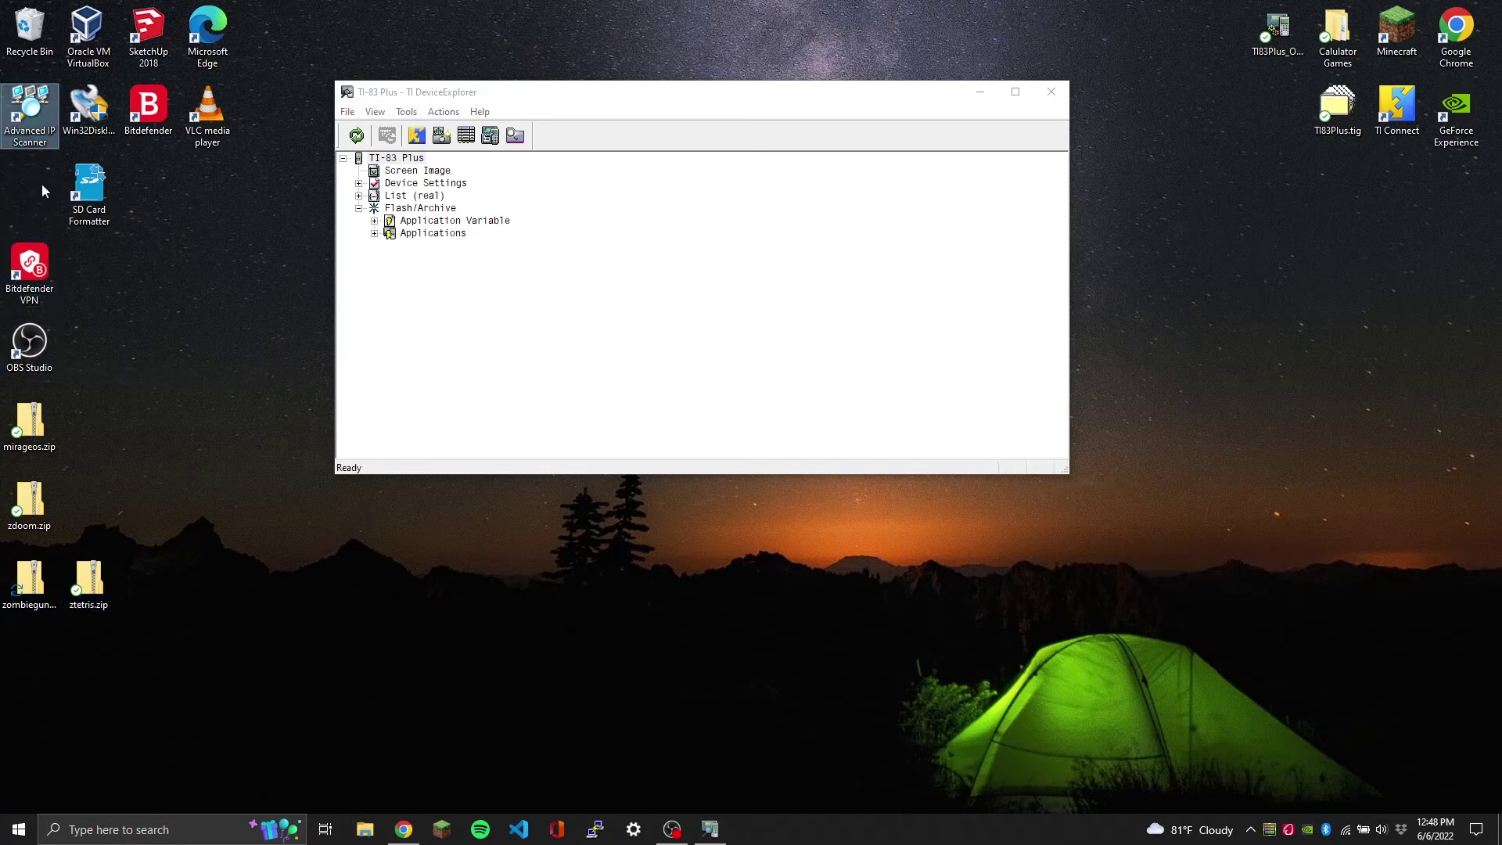
pyautogui.moveTo(29, 270); pyautogui.dragTo(35, 196)
pyautogui.moveTo(35, 352); pyautogui.dragTo(69, 287)
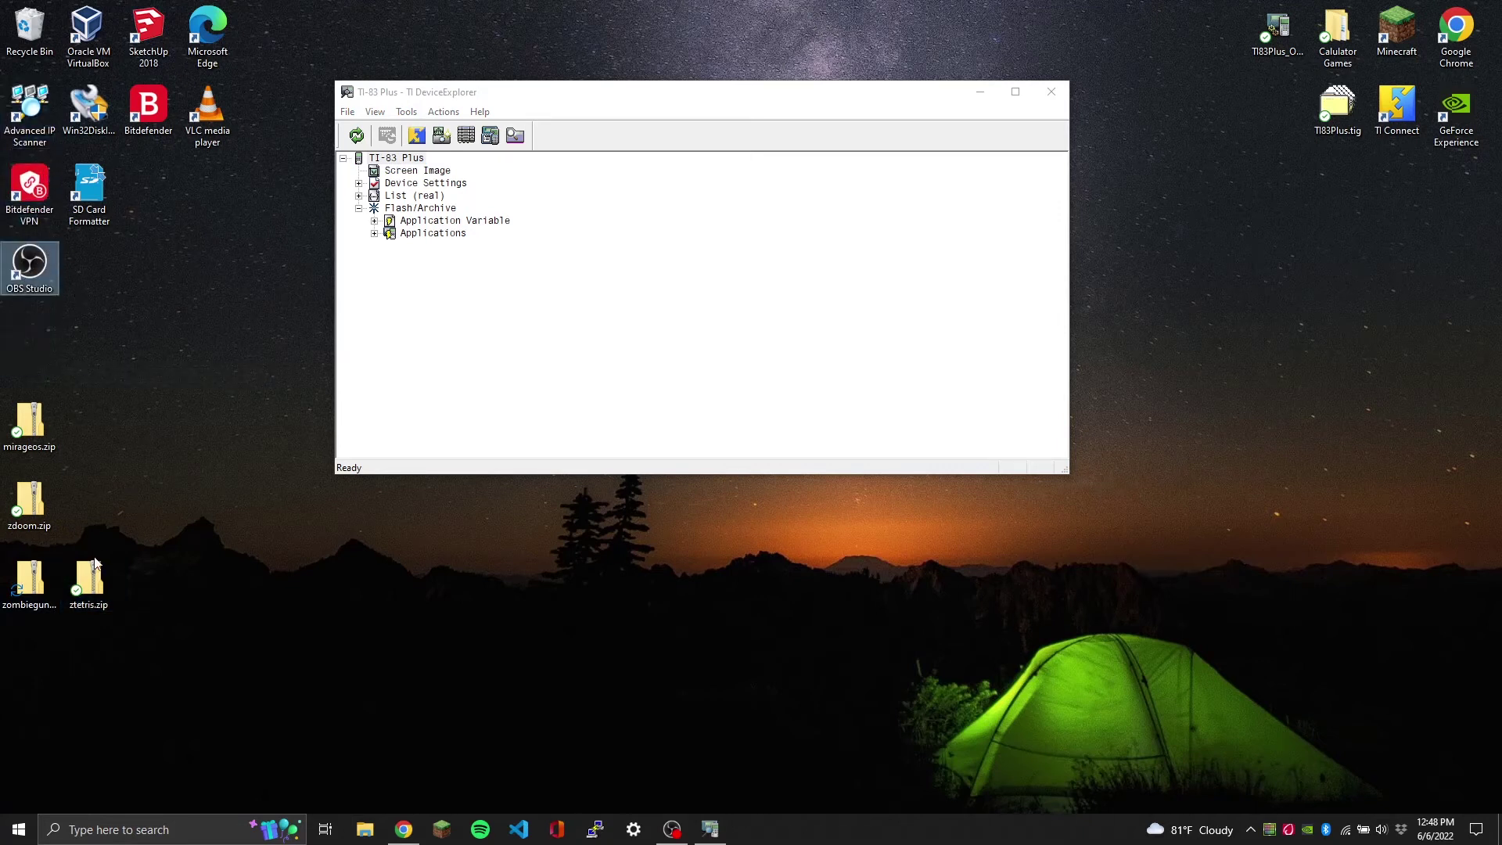
# Step: Drag ztetris.zip, zombiegun.zip and zdoom.zip together onto the TI DeviceExplorer window
pyautogui.click(92, 575)
pyautogui.keyDown('ctrl'); pyautogui.click(30, 579); pyautogui.keyUp('ctrl')
pyautogui.keyDown('ctrl'); pyautogui.click(30, 504); pyautogui.keyUp('ctrl')
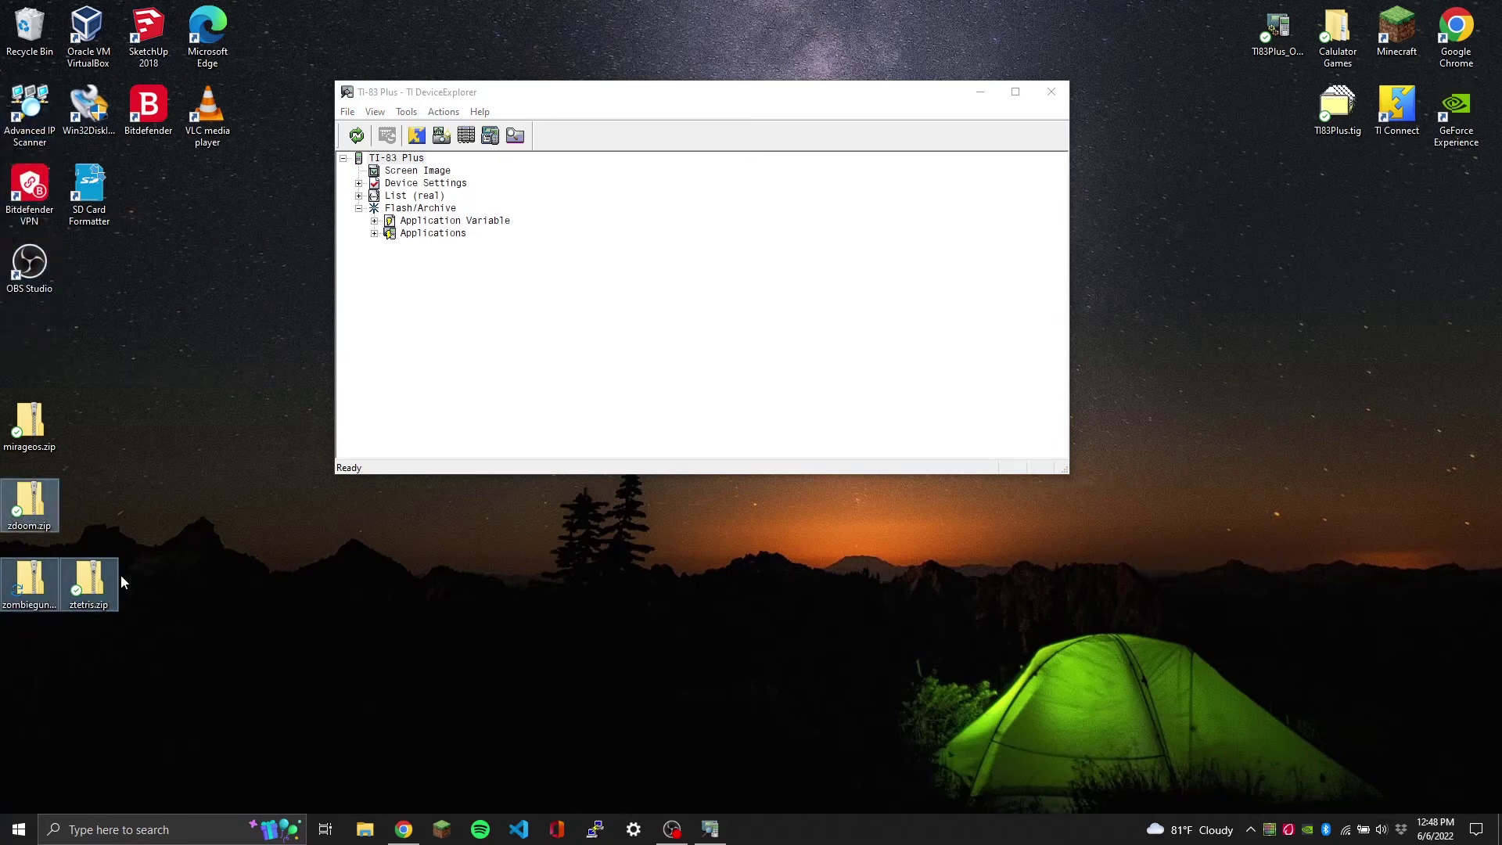
pyautogui.moveTo(22, 520); pyautogui.dragTo(464, 292)
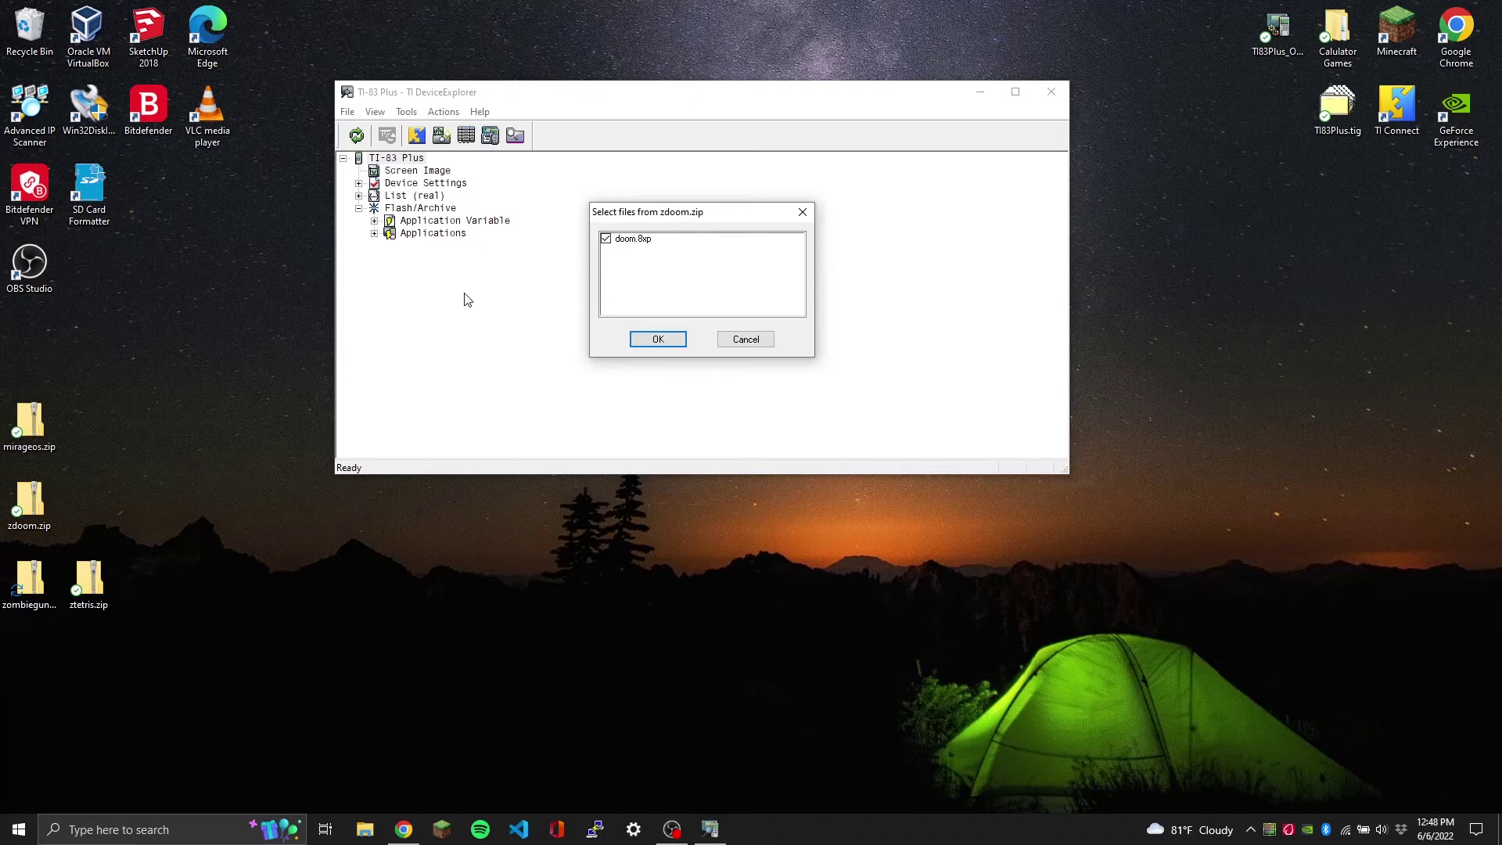
# Step: Accept sending doom.8xp and move the Transferring window aside while all 17 files send
pyautogui.press('Return')
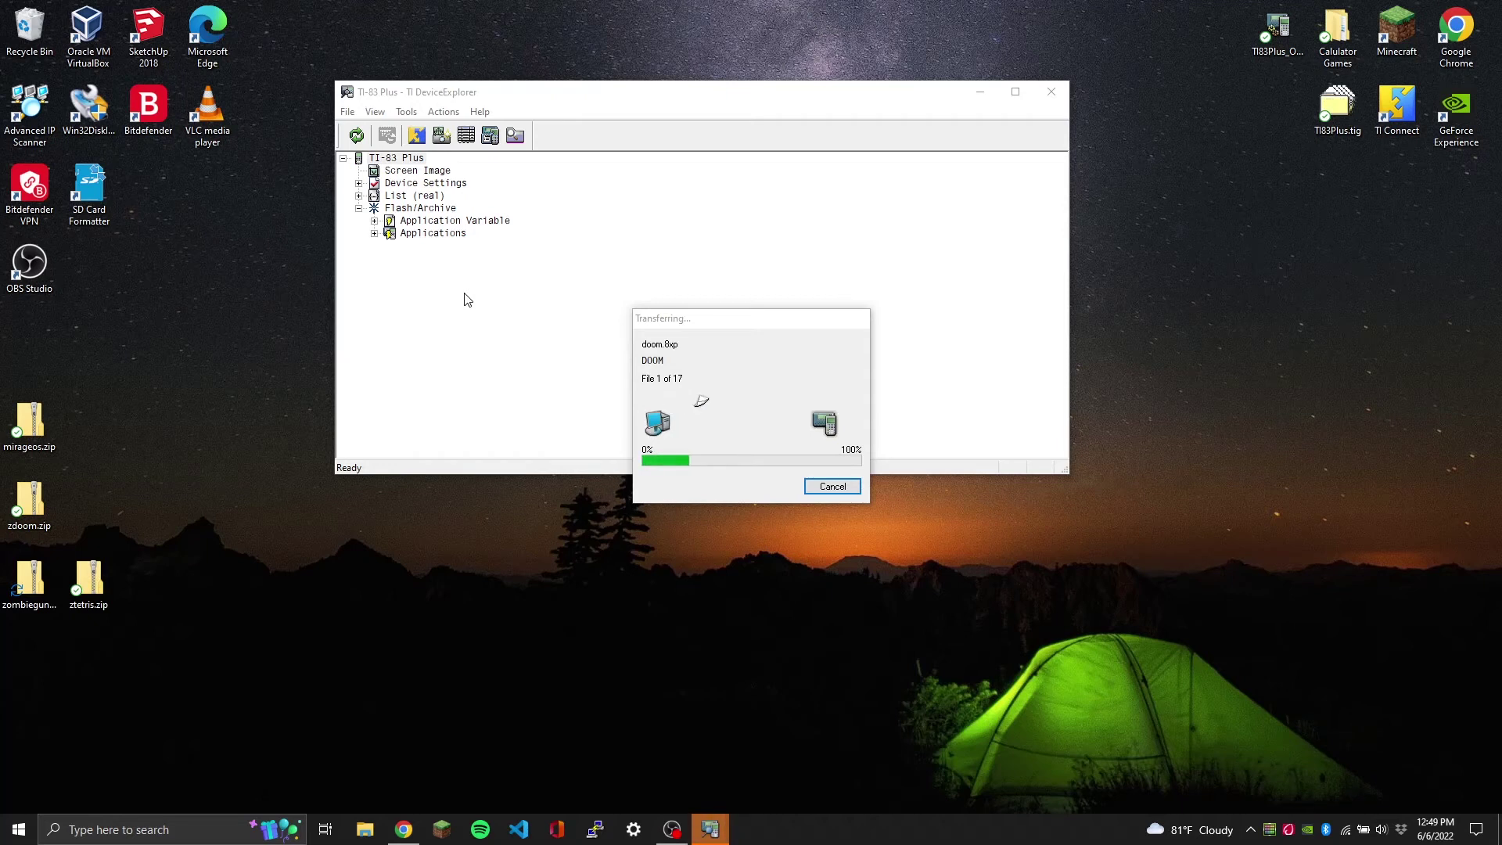
pyautogui.click(744, 339)
pyautogui.moveTo(728, 314); pyautogui.dragTo(767, 264)
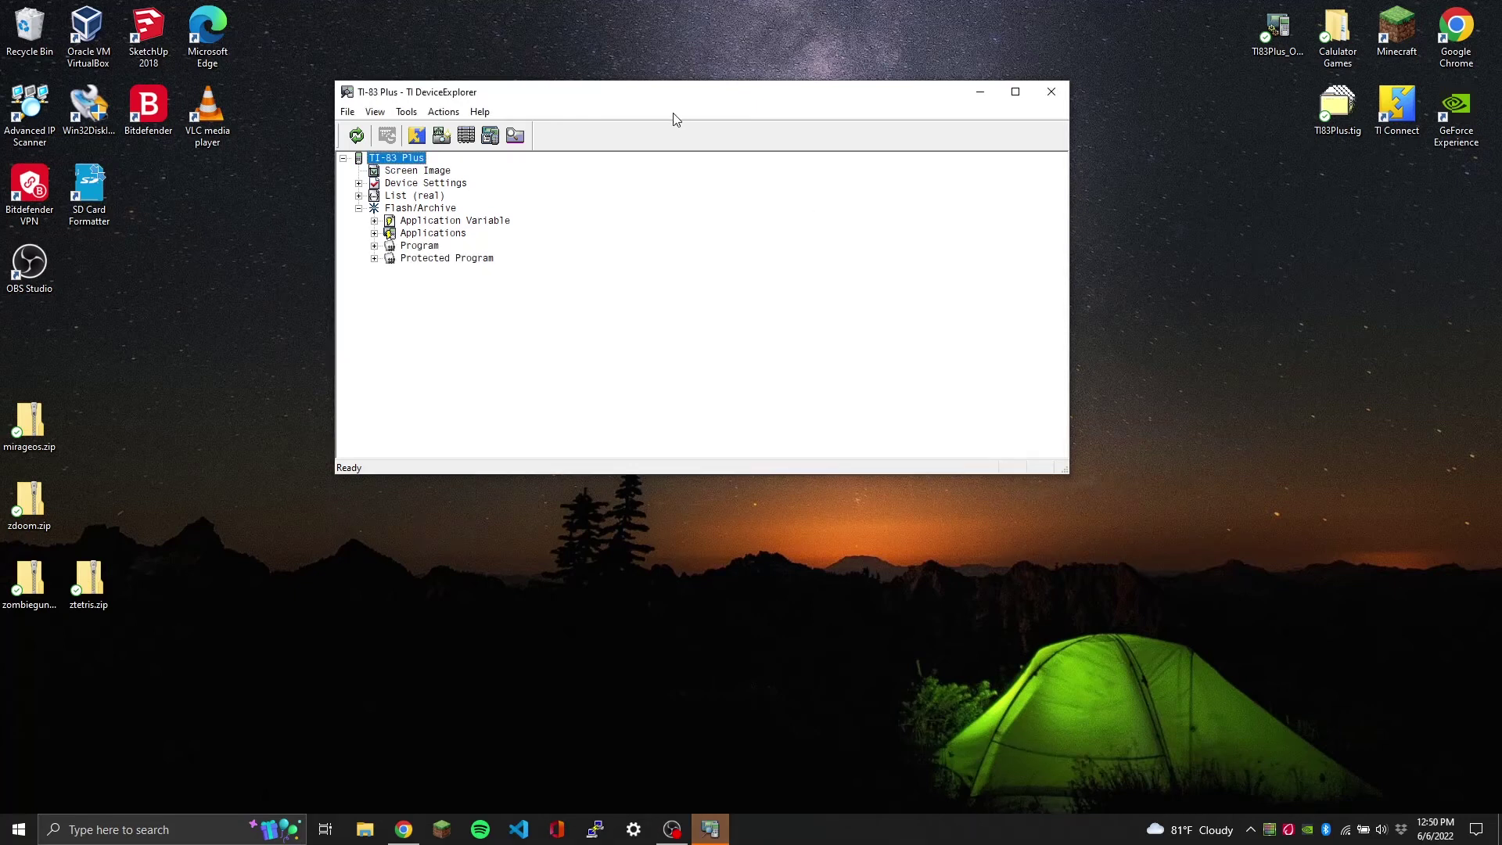
# Step: Expand the Program and Protected Program folders to reveal DOOM, ZOMBIES and ZTETRIS
pyautogui.moveTo(680, 92); pyautogui.dragTo(758, 81)
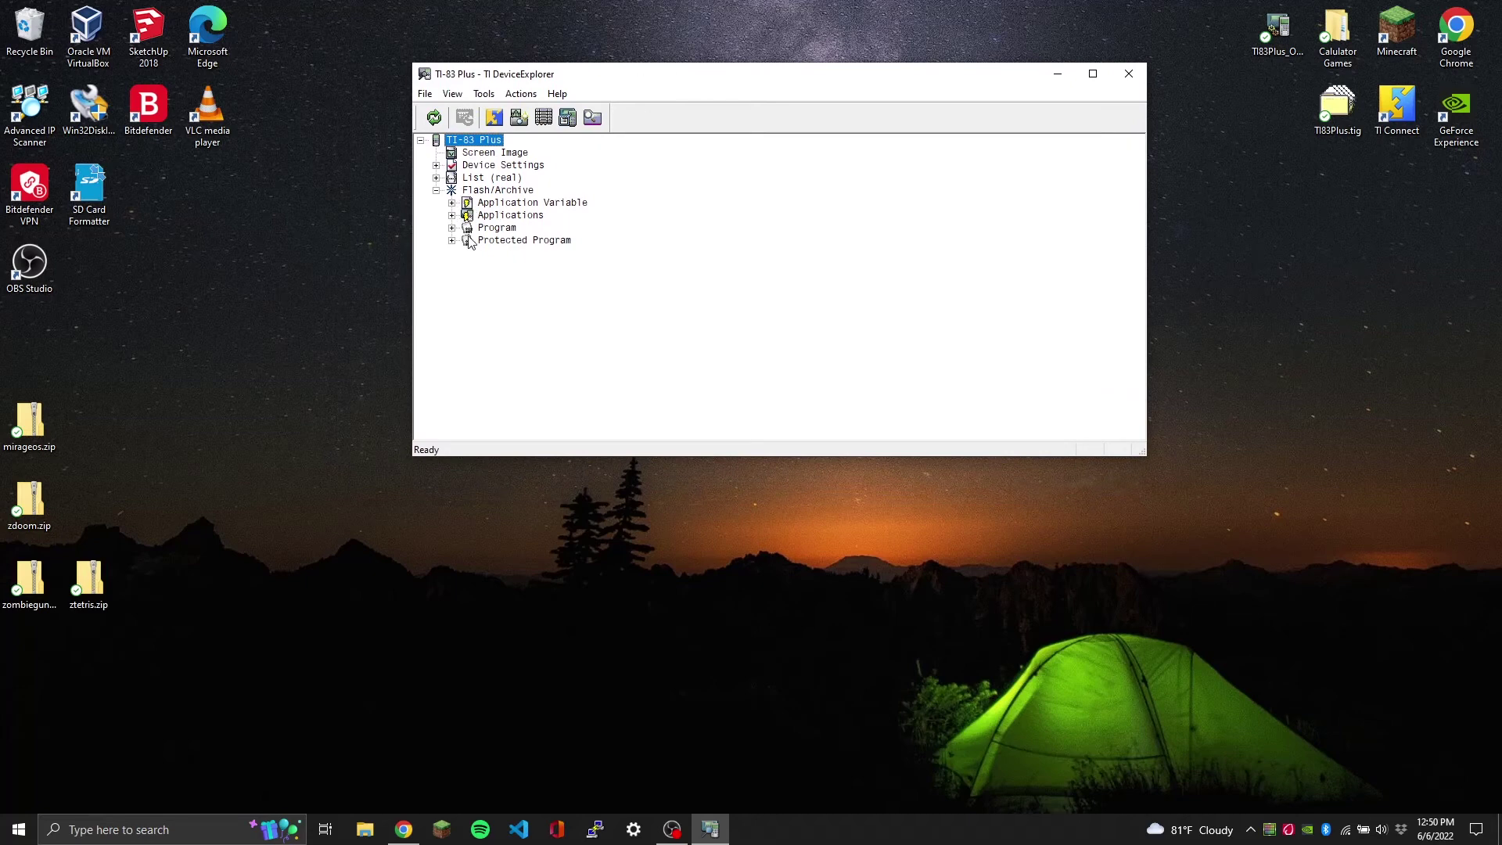
pyautogui.doubleClick(494, 230)
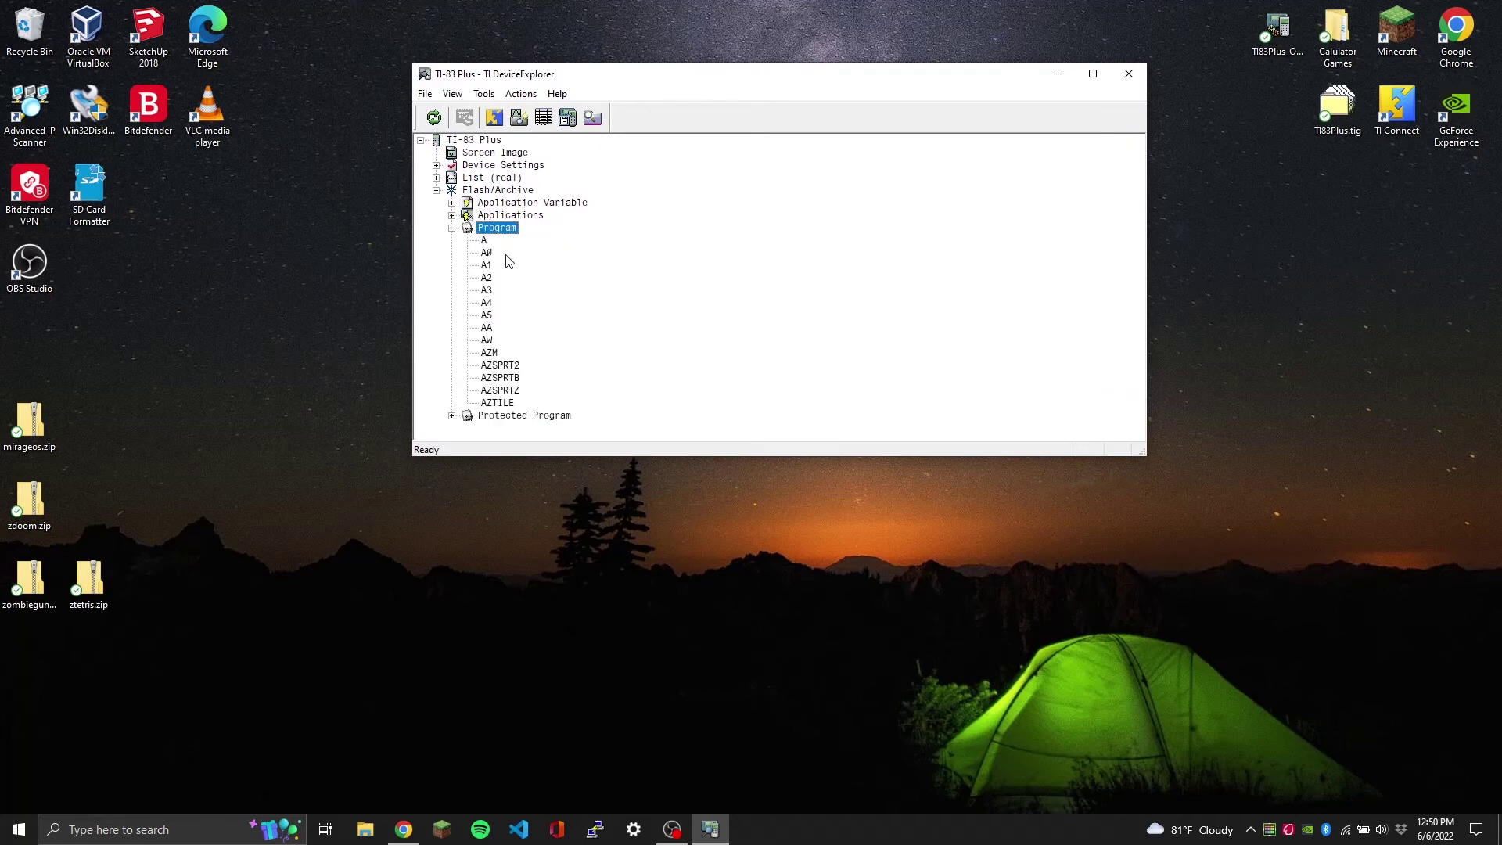
pyautogui.doubleClick(491, 416)
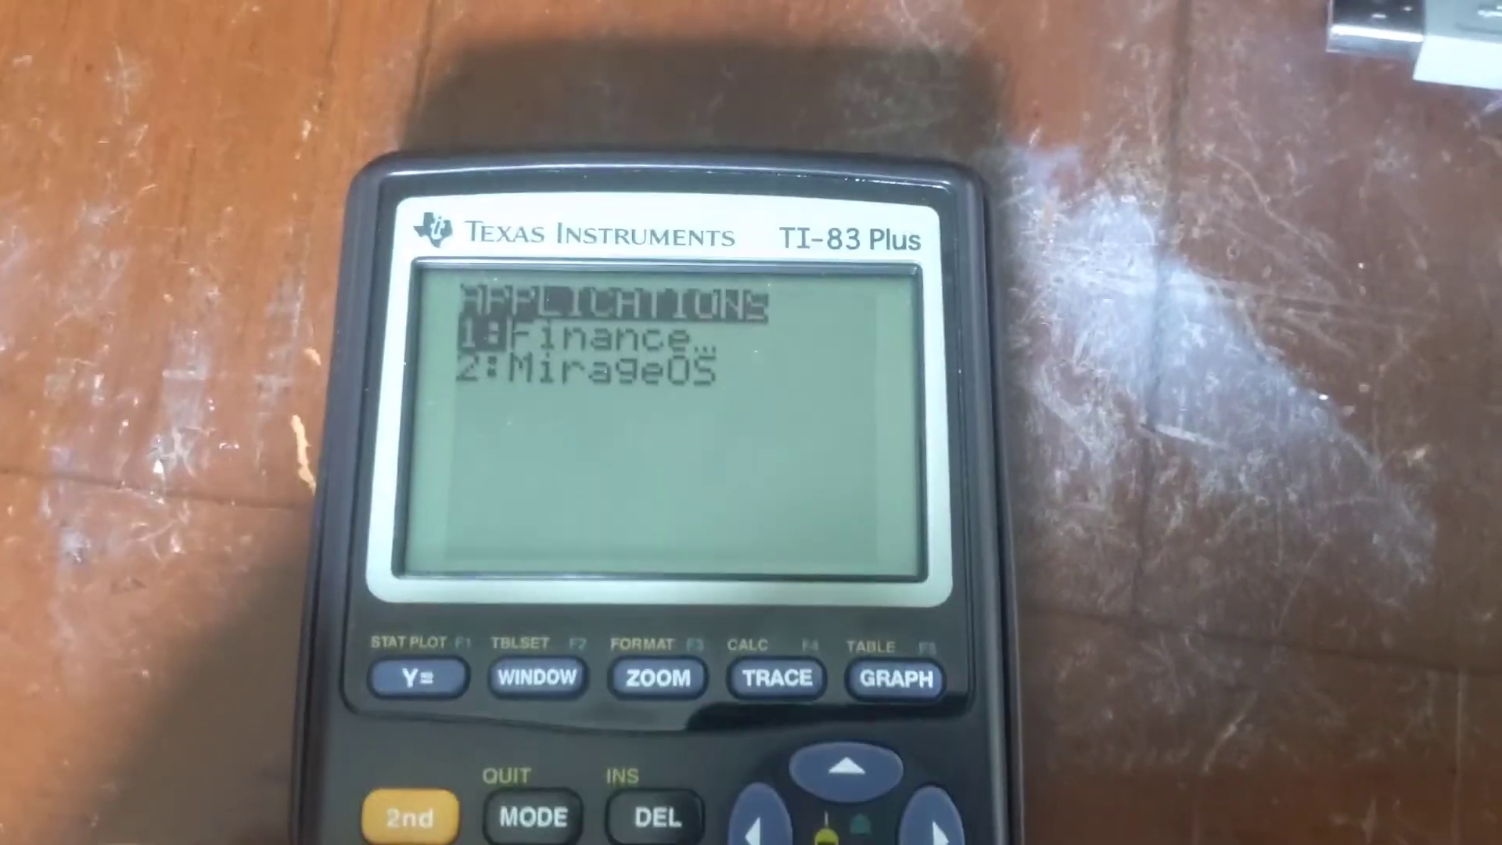
# Step: Launch 2:MirageOS, delete the empty GAMES folder confirming with Y, then quit MirageOS
pyautogui.press('Down')
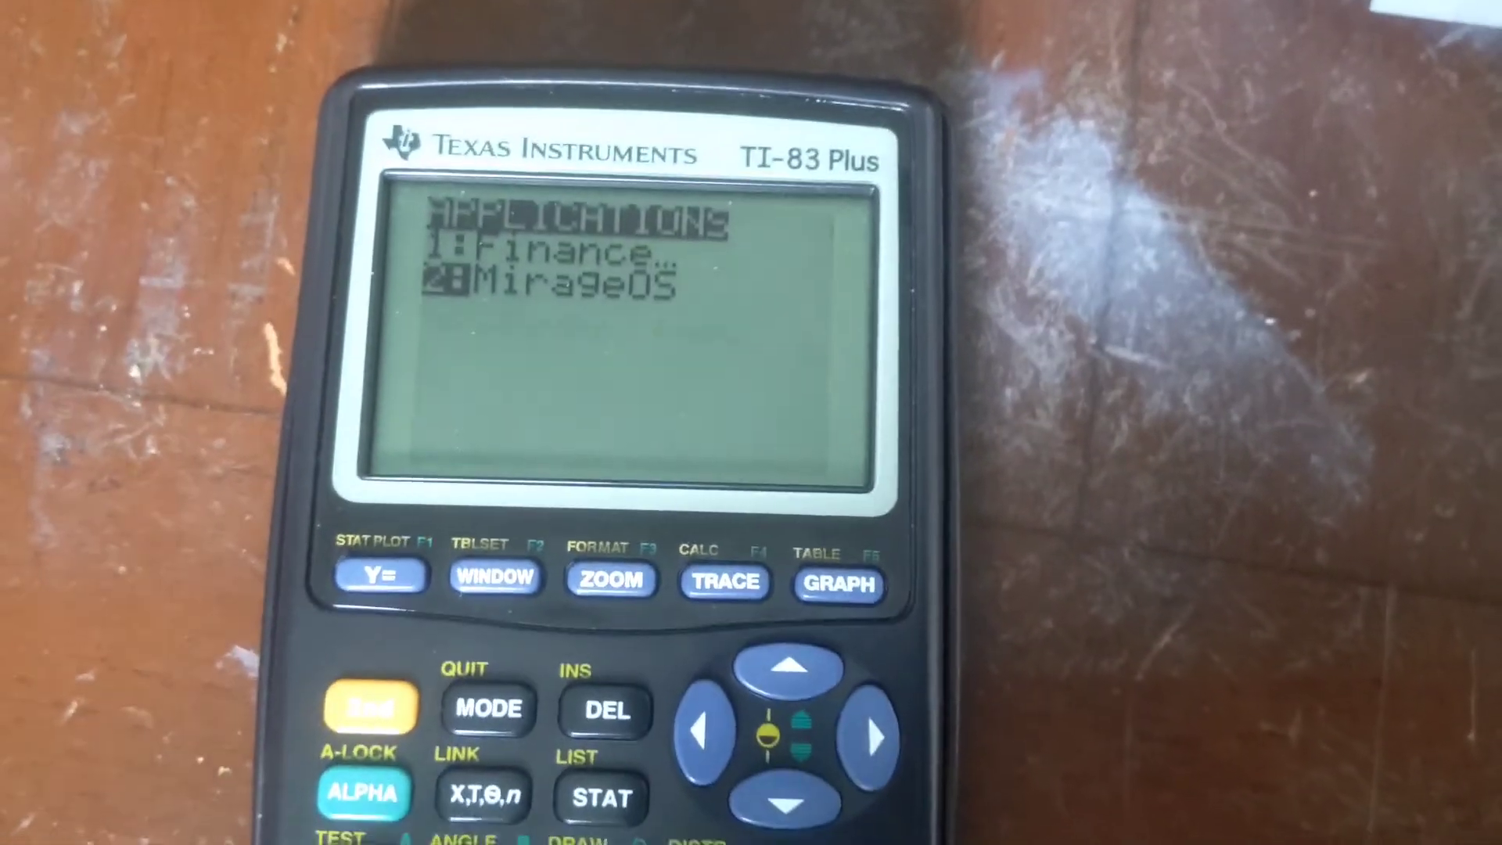
pyautogui.press('Return')
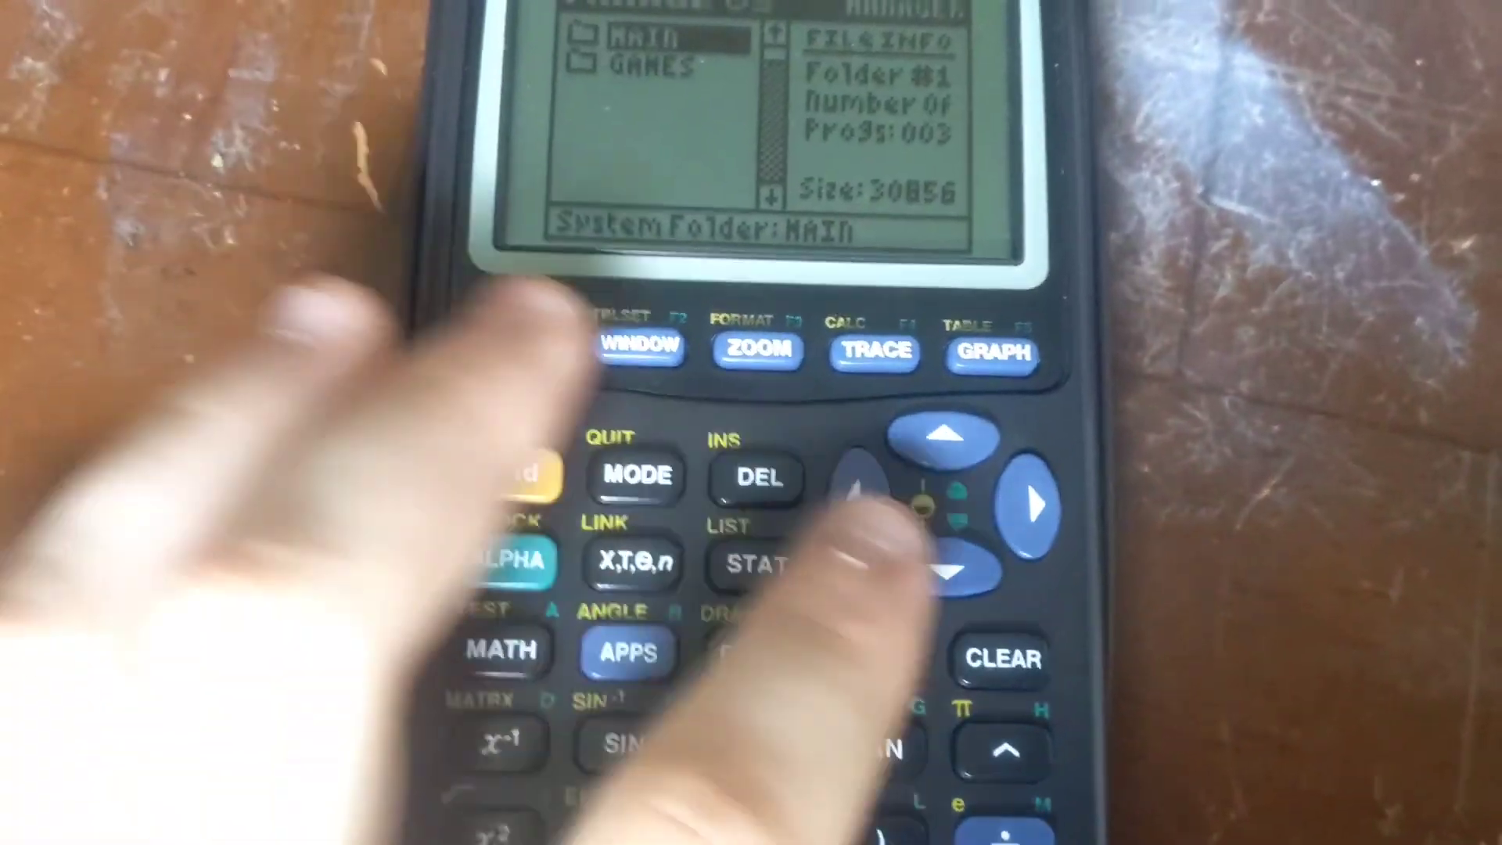
pyautogui.press('Down')
pyautogui.press('Delete')
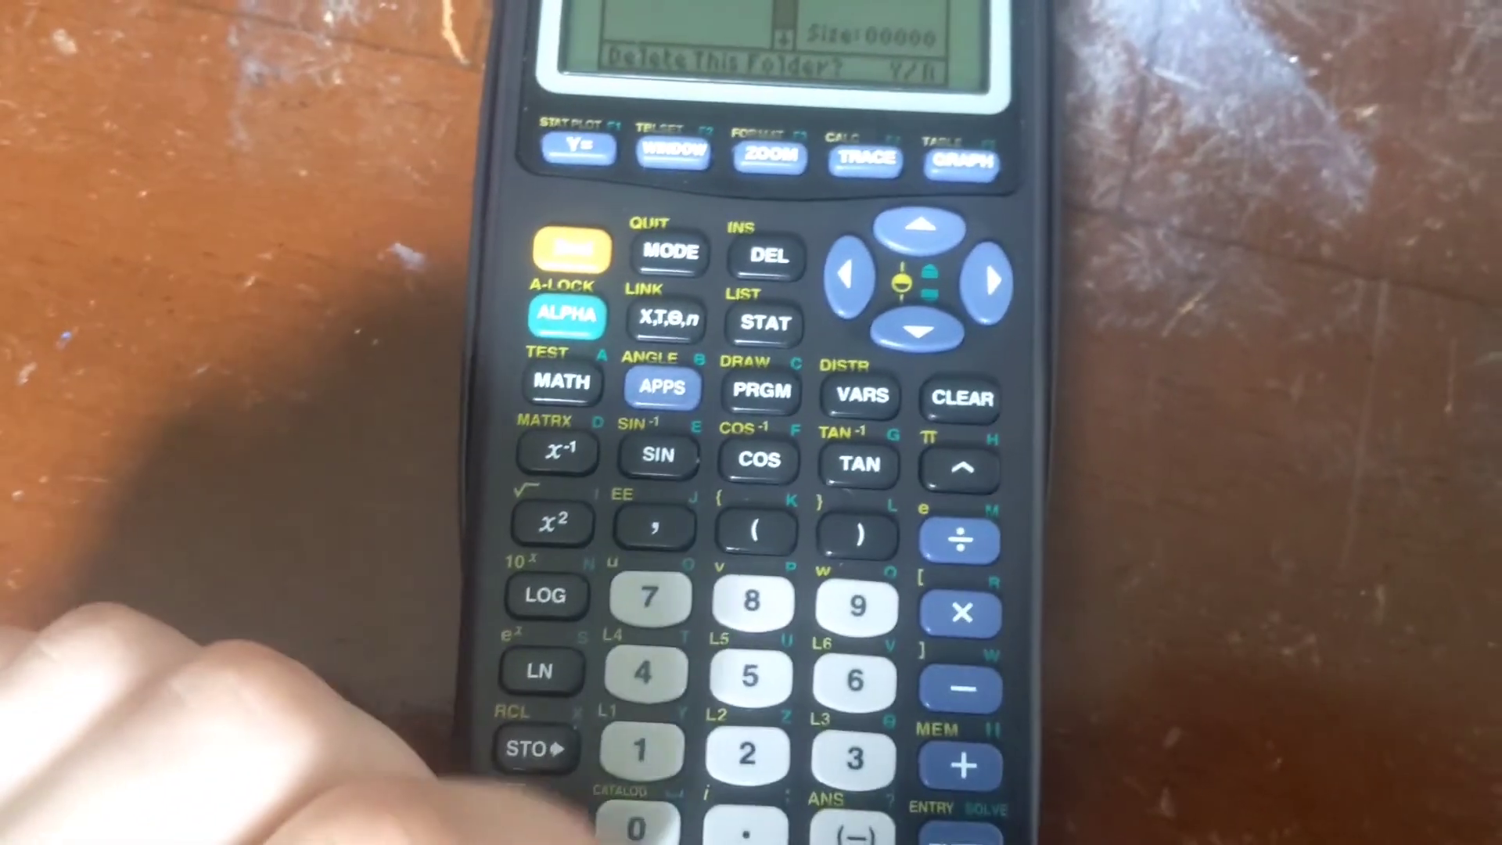
pyautogui.press('y')
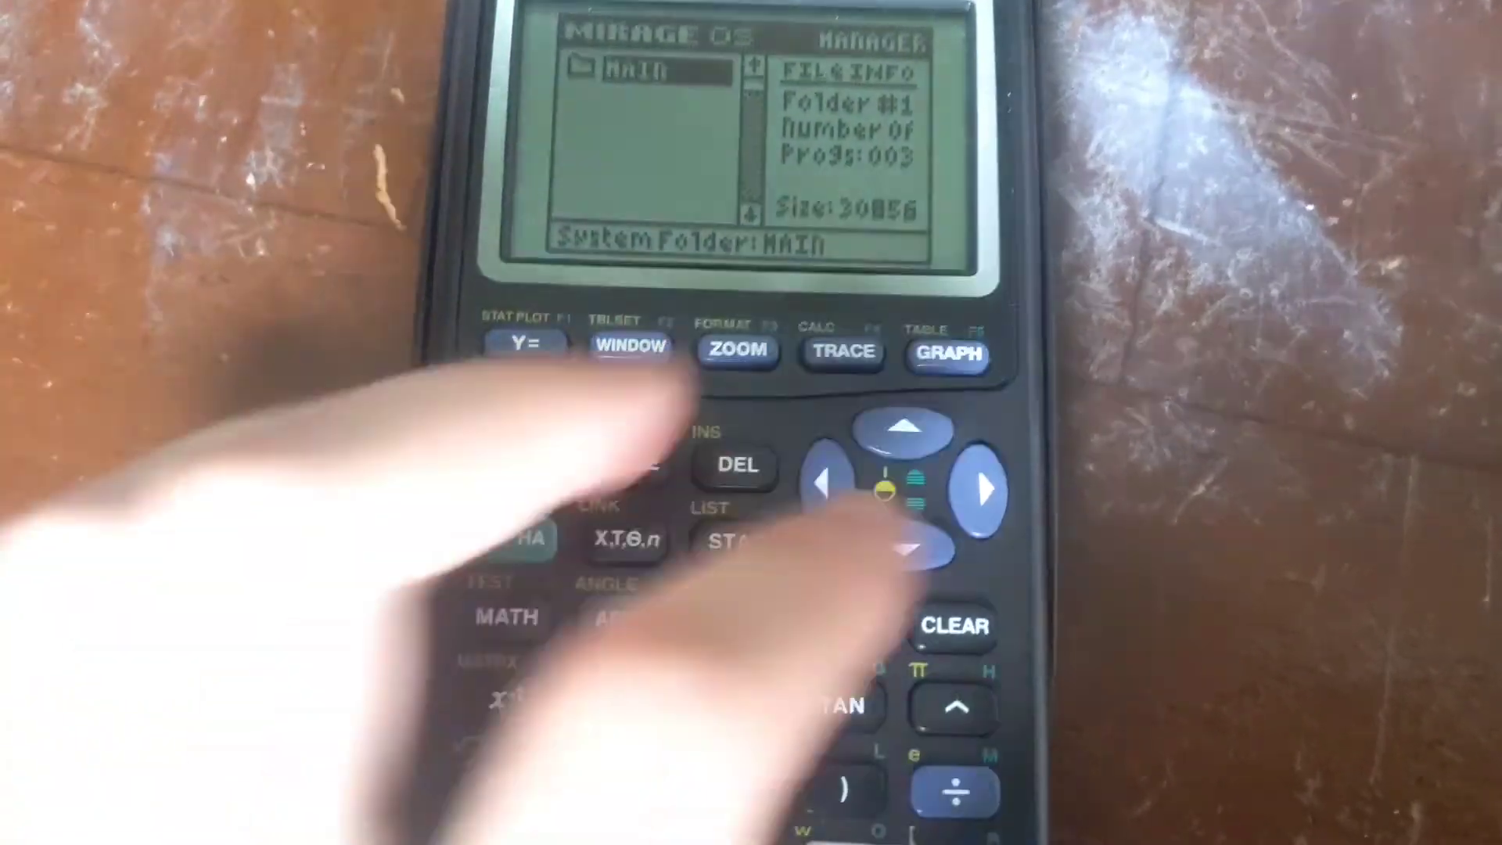
pyautogui.press('Escape')
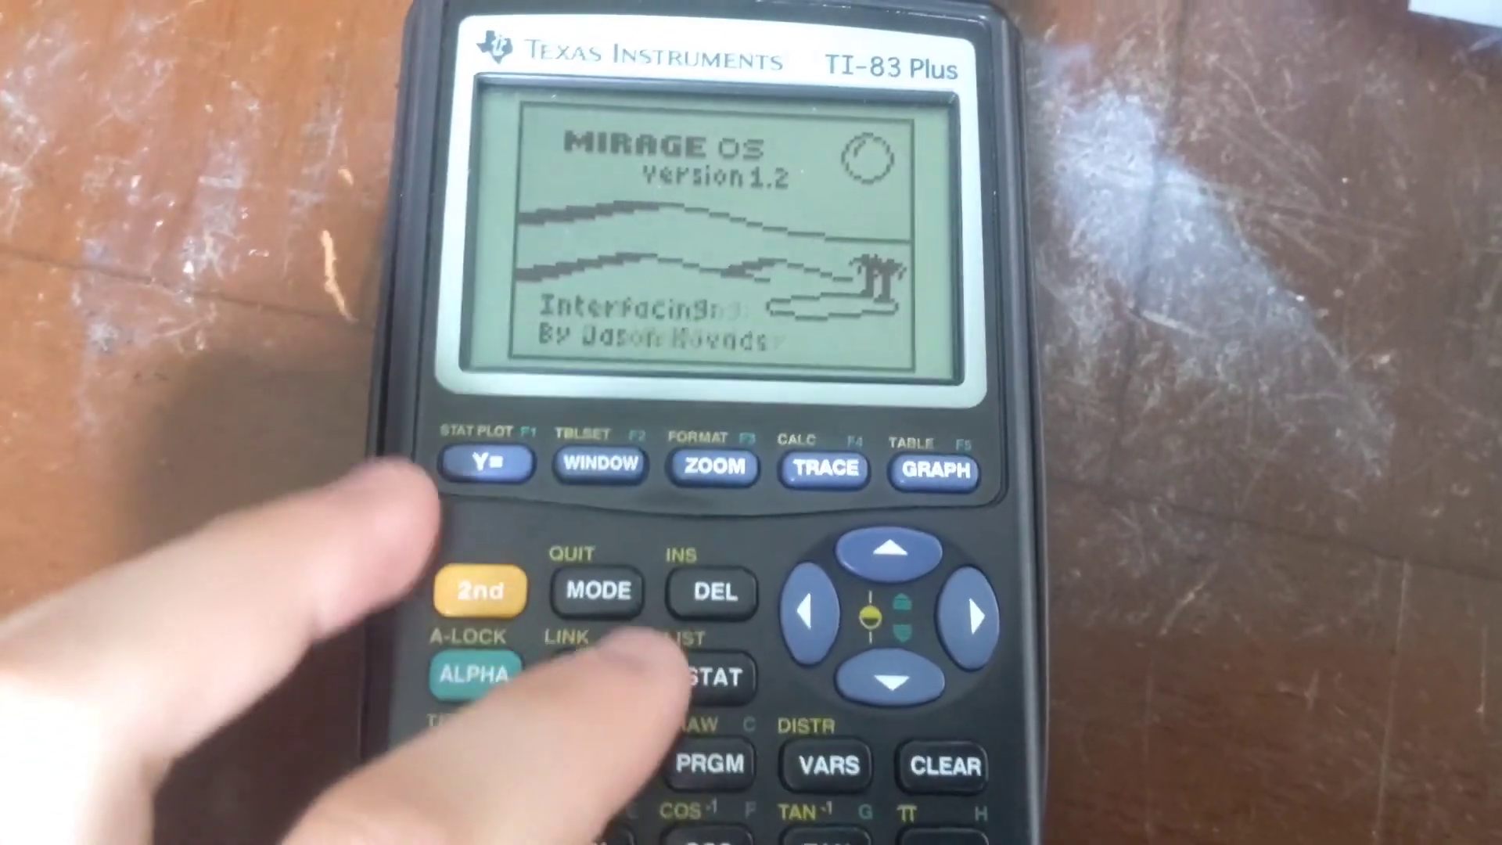
# Step: Run ZTetris from the MirageOS list in one-player mode, then exit back to the list
pyautogui.press('Return')
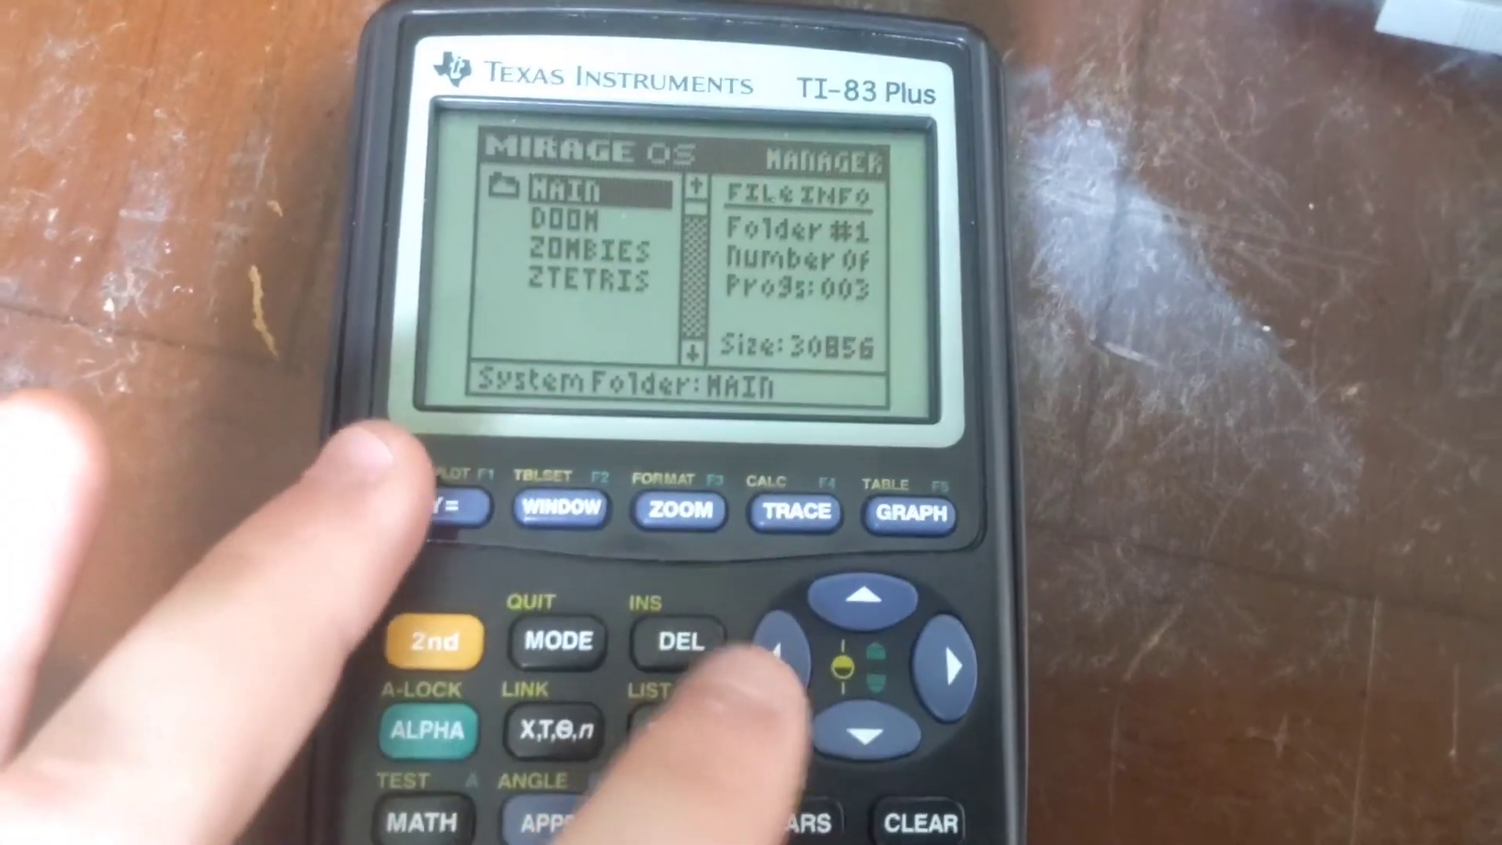
pyautogui.press('Down')
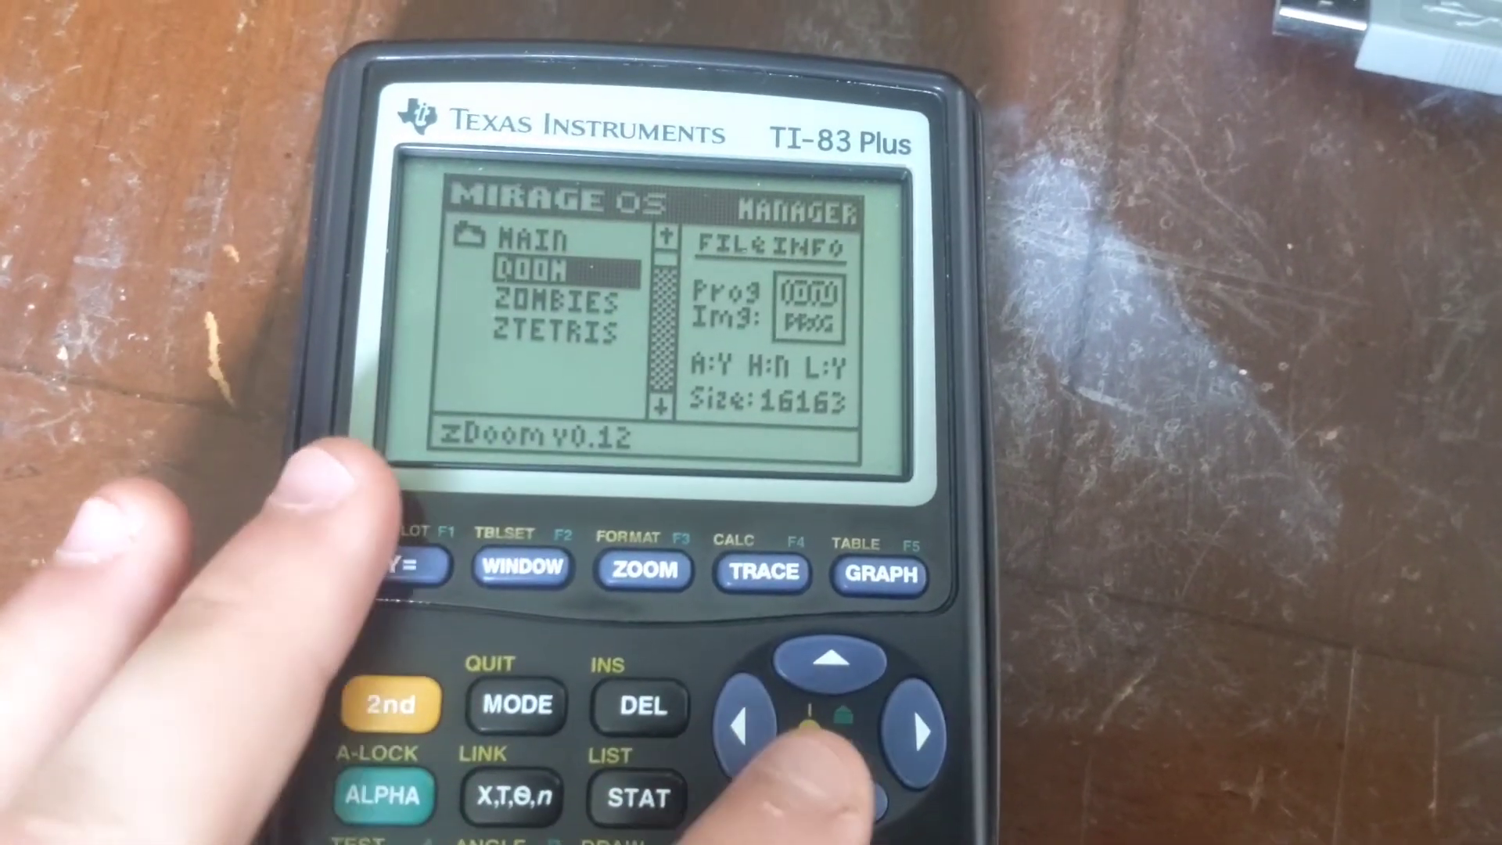
pyautogui.press('Down')
pyautogui.press('Down')
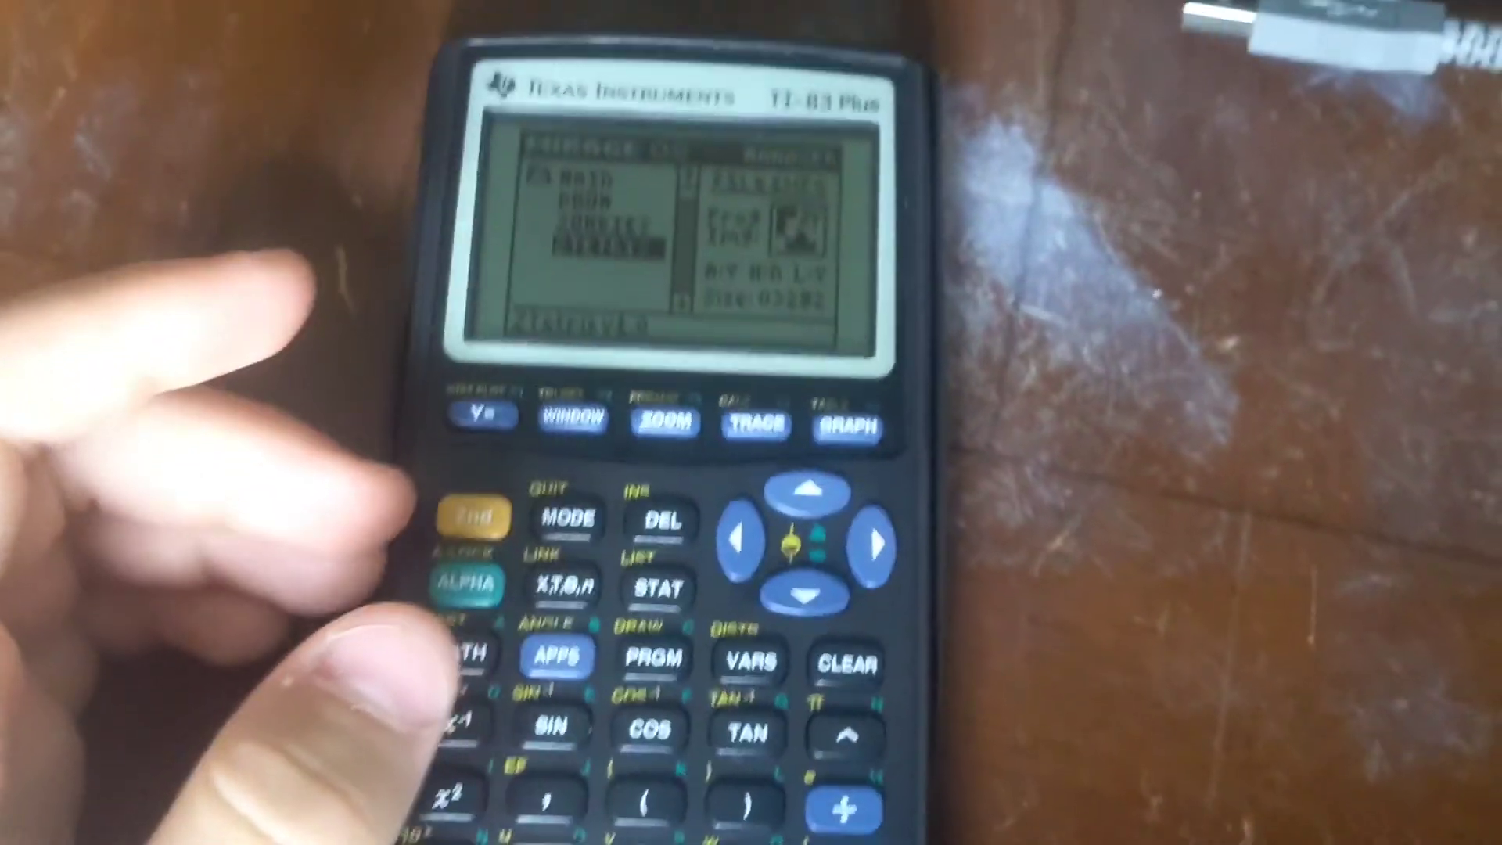
pyautogui.press('Return')
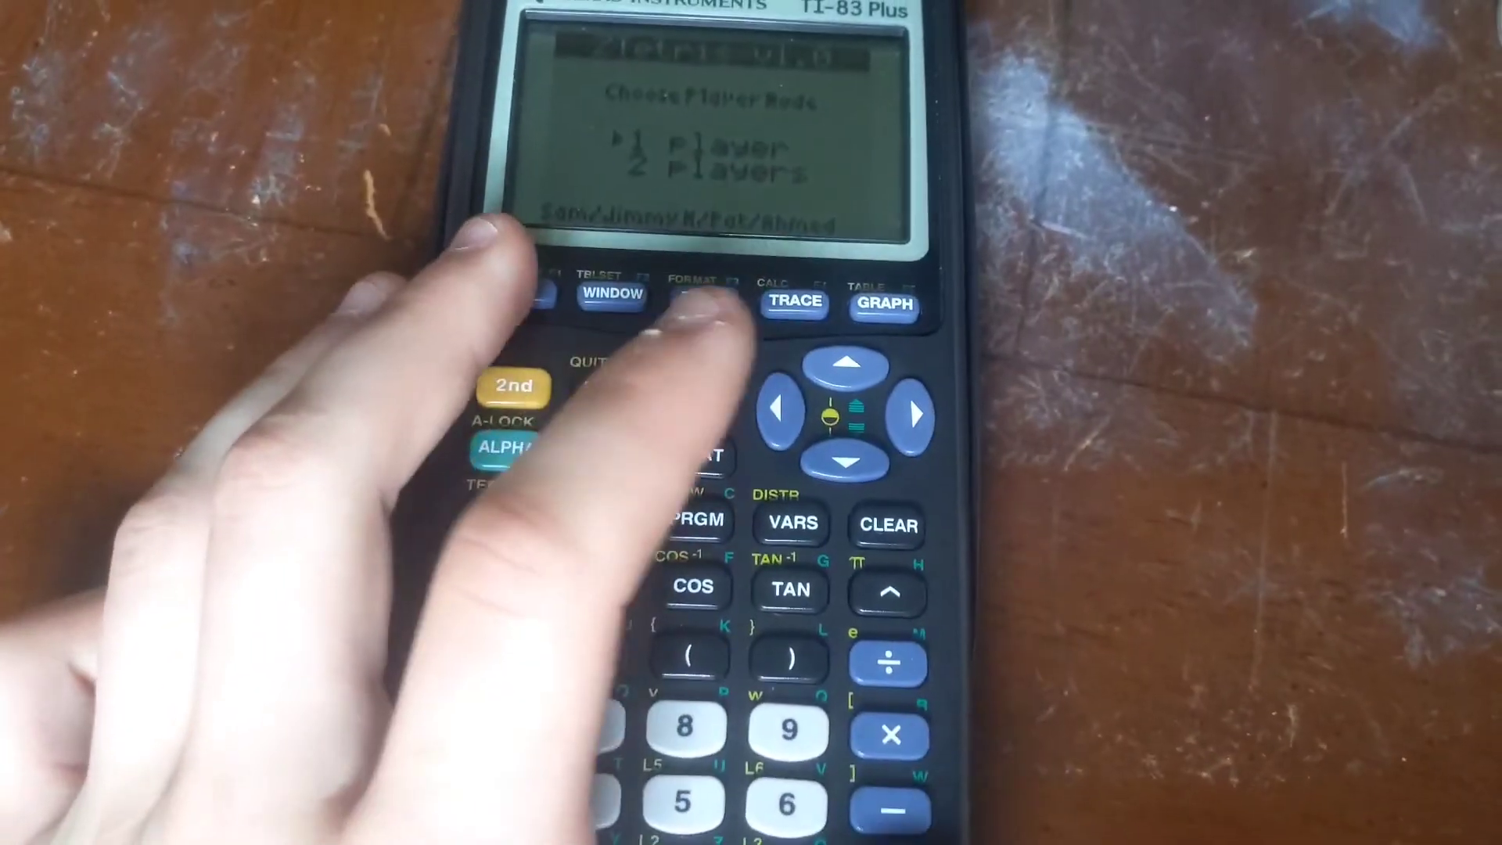
pyautogui.press('Return')
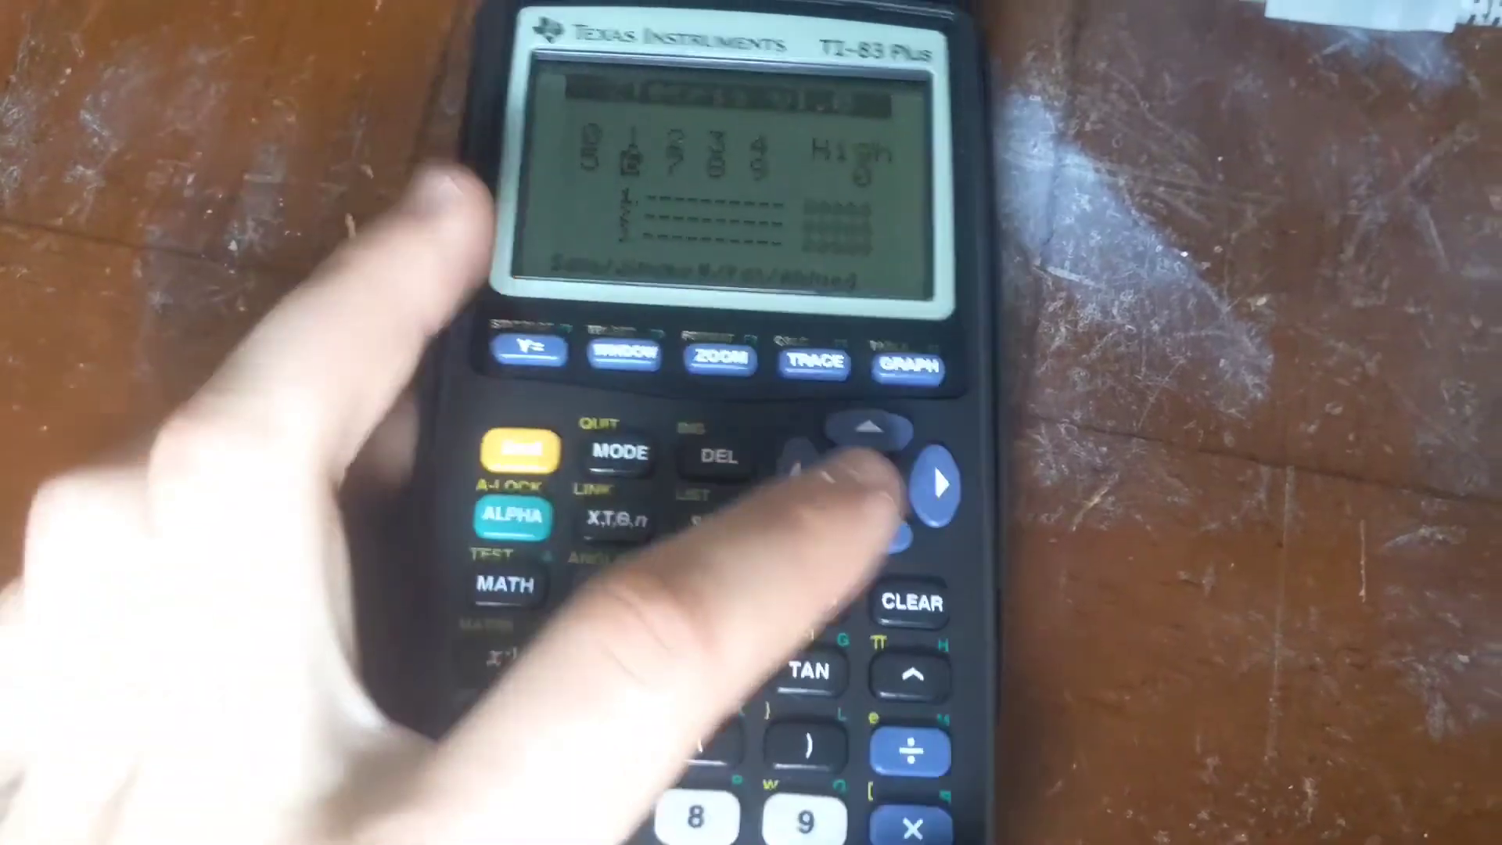
pyautogui.press('Escape')
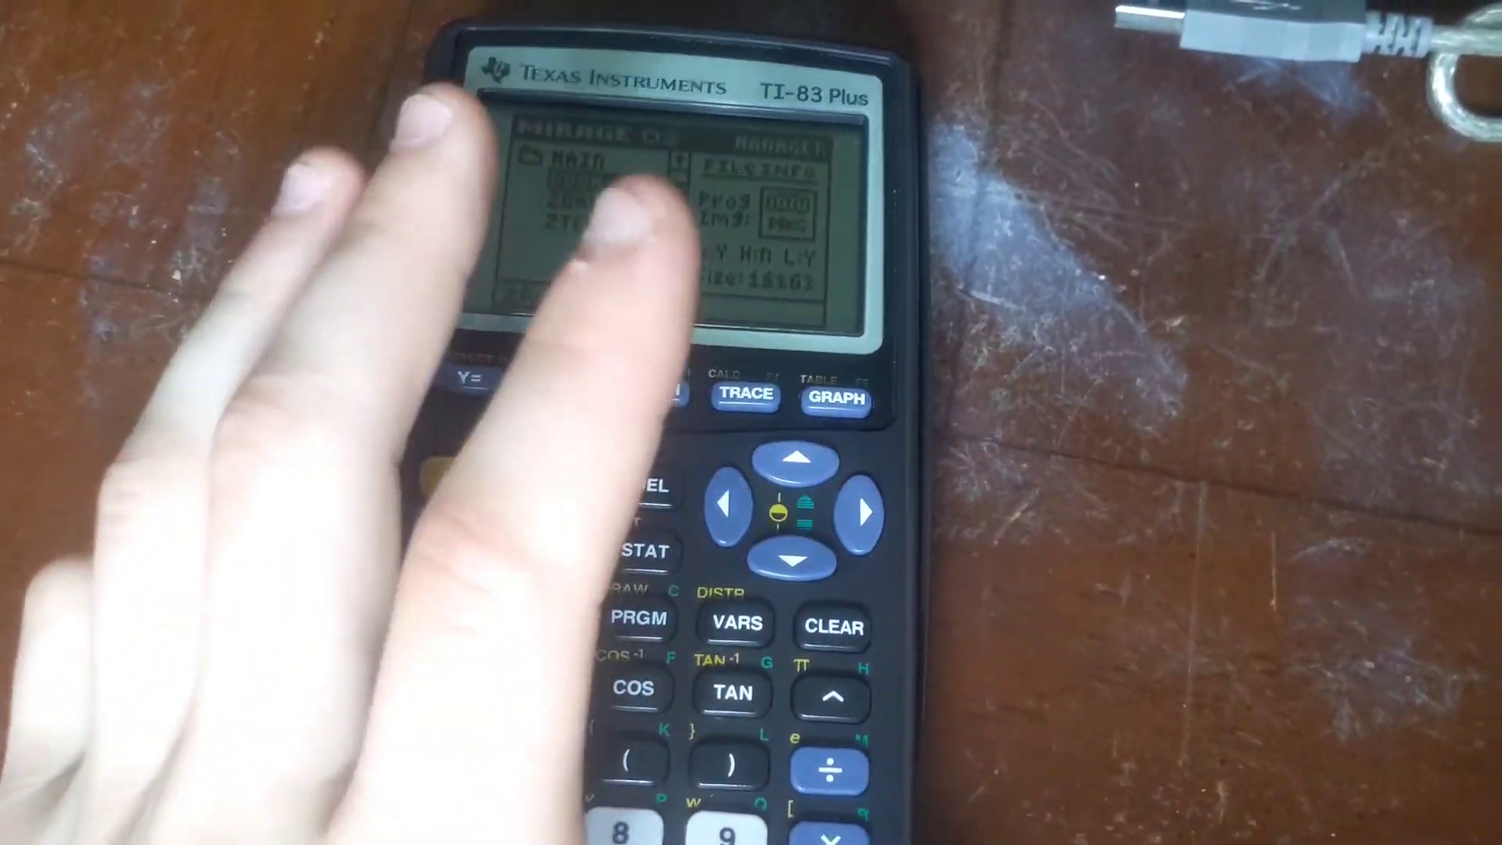
# Step: Start zDoom v0.12, quit it from its title menu and return to the file manager
pyautogui.press('Escape')
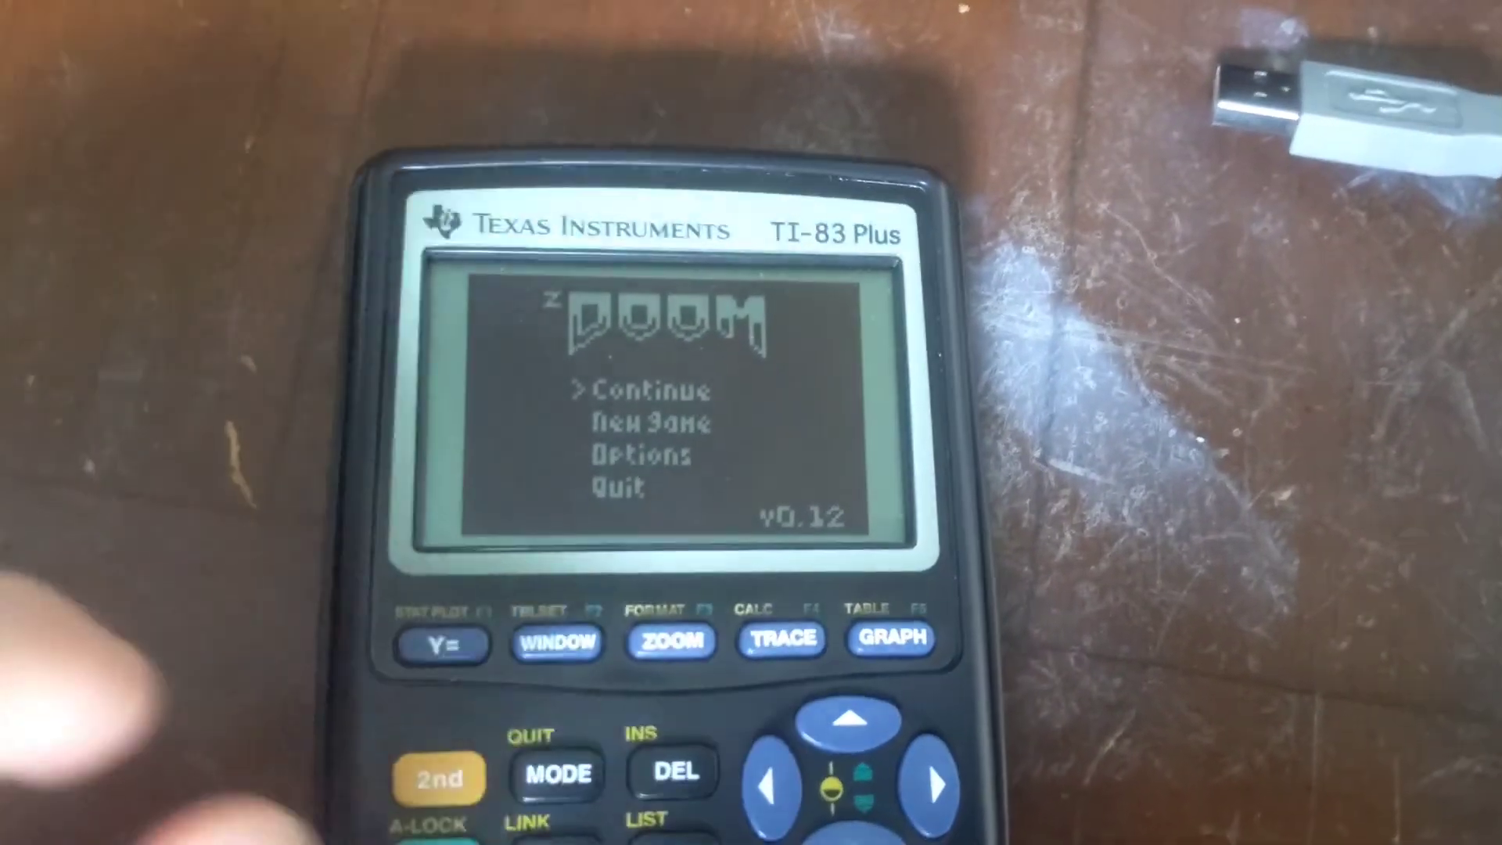
pyautogui.press('Escape')
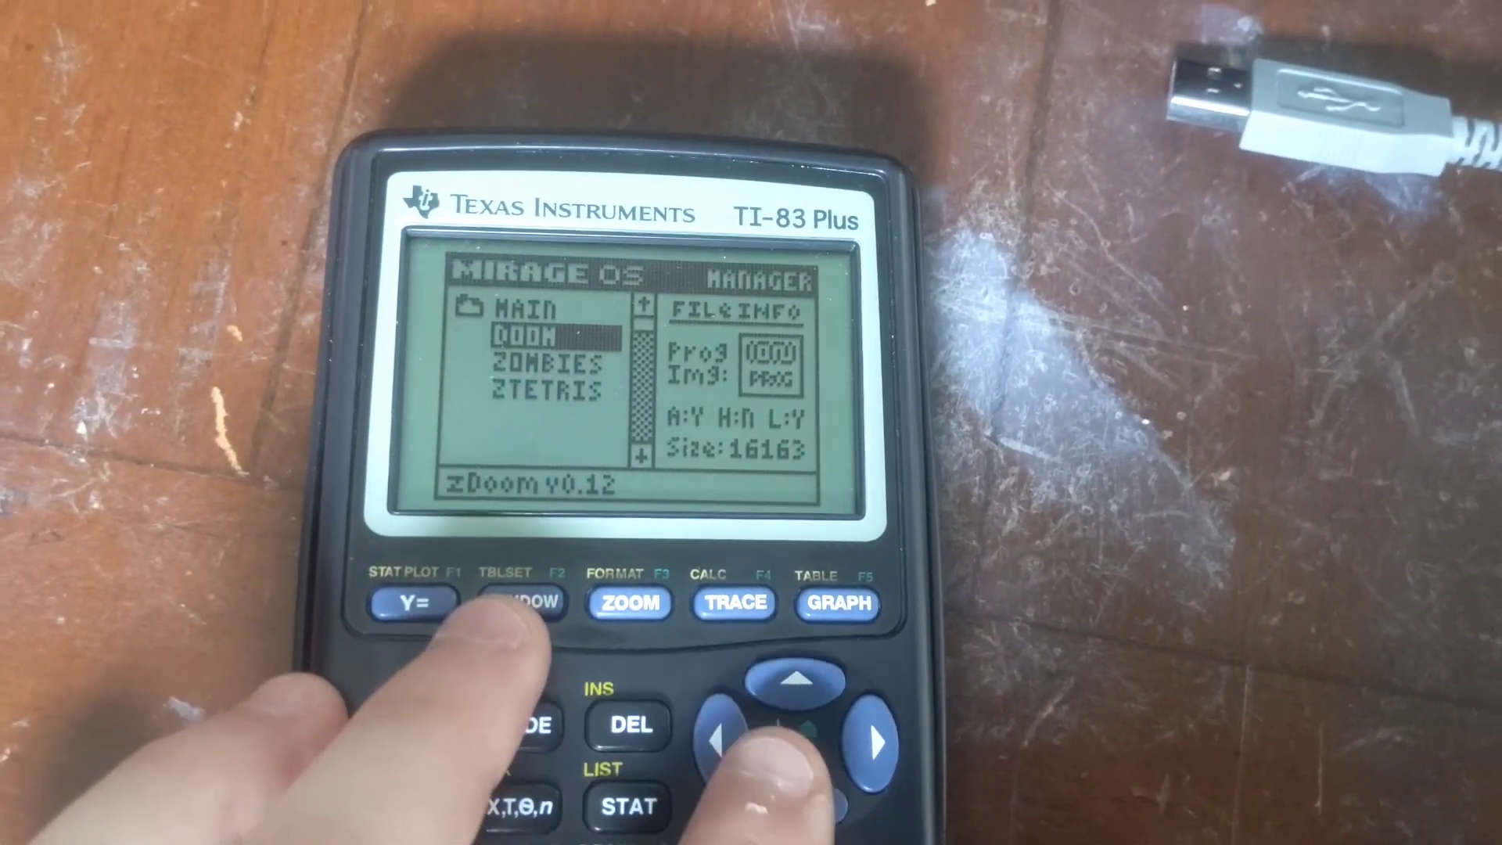
pyautogui.press('Down')
pyautogui.press('Down')
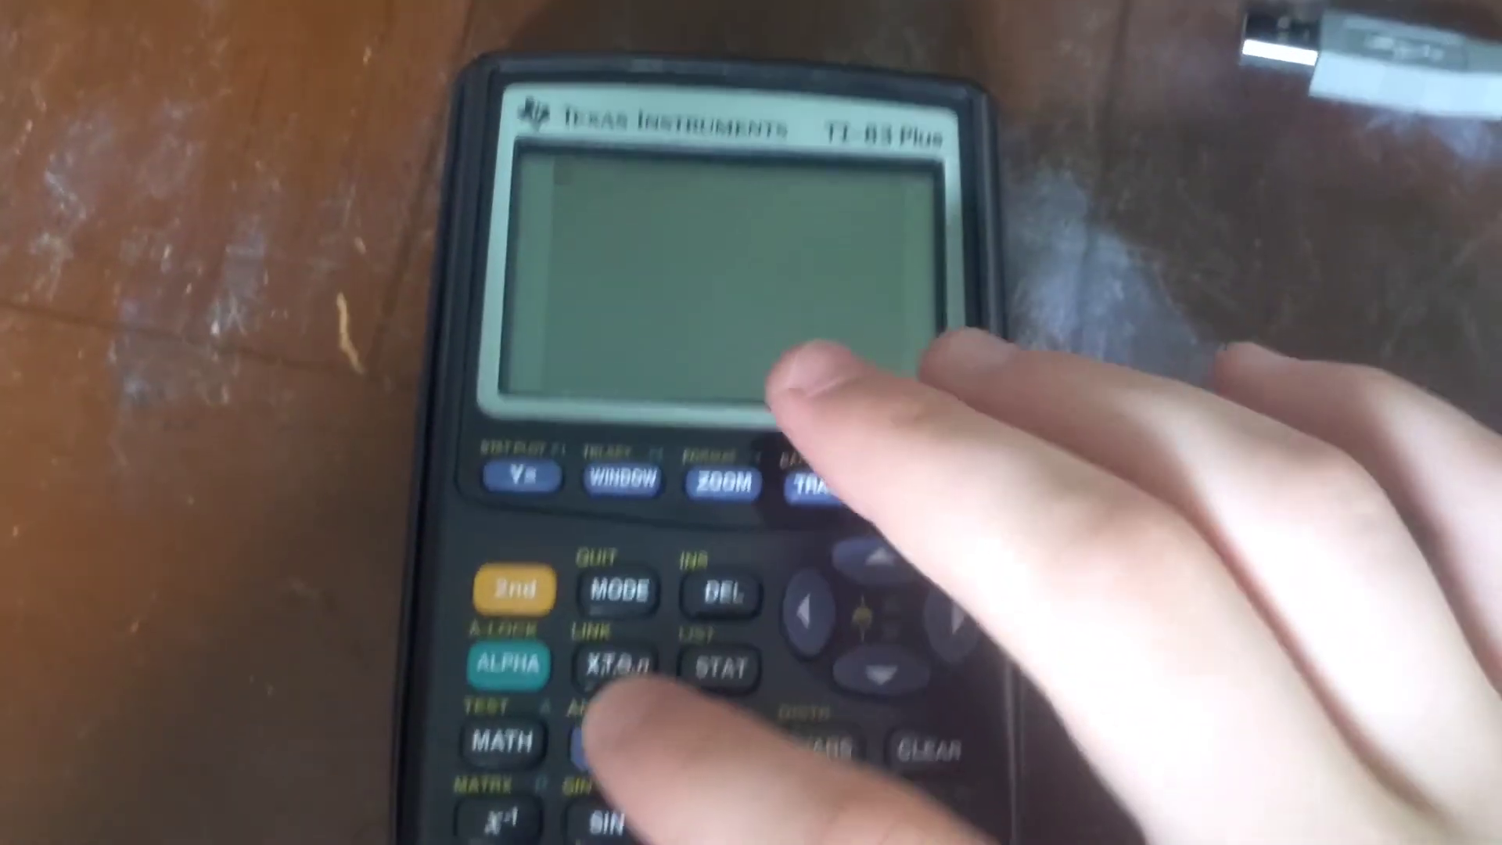
# Step: Launch MirageOS from the APPS menu, then quit it to the home screen
pyautogui.click(646, 757)
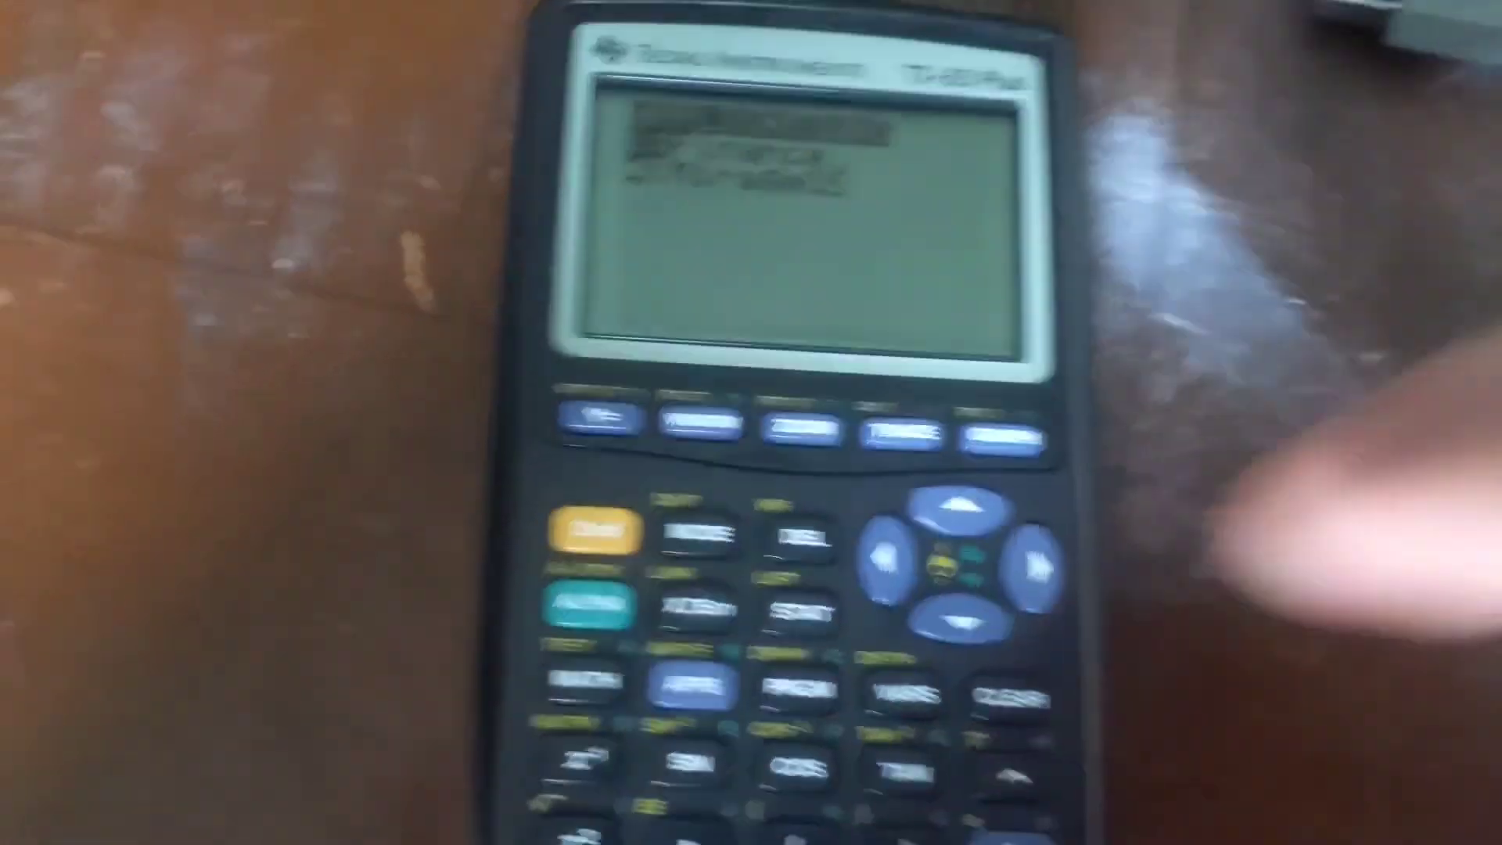
pyautogui.press('Down')
pyautogui.press('Return')
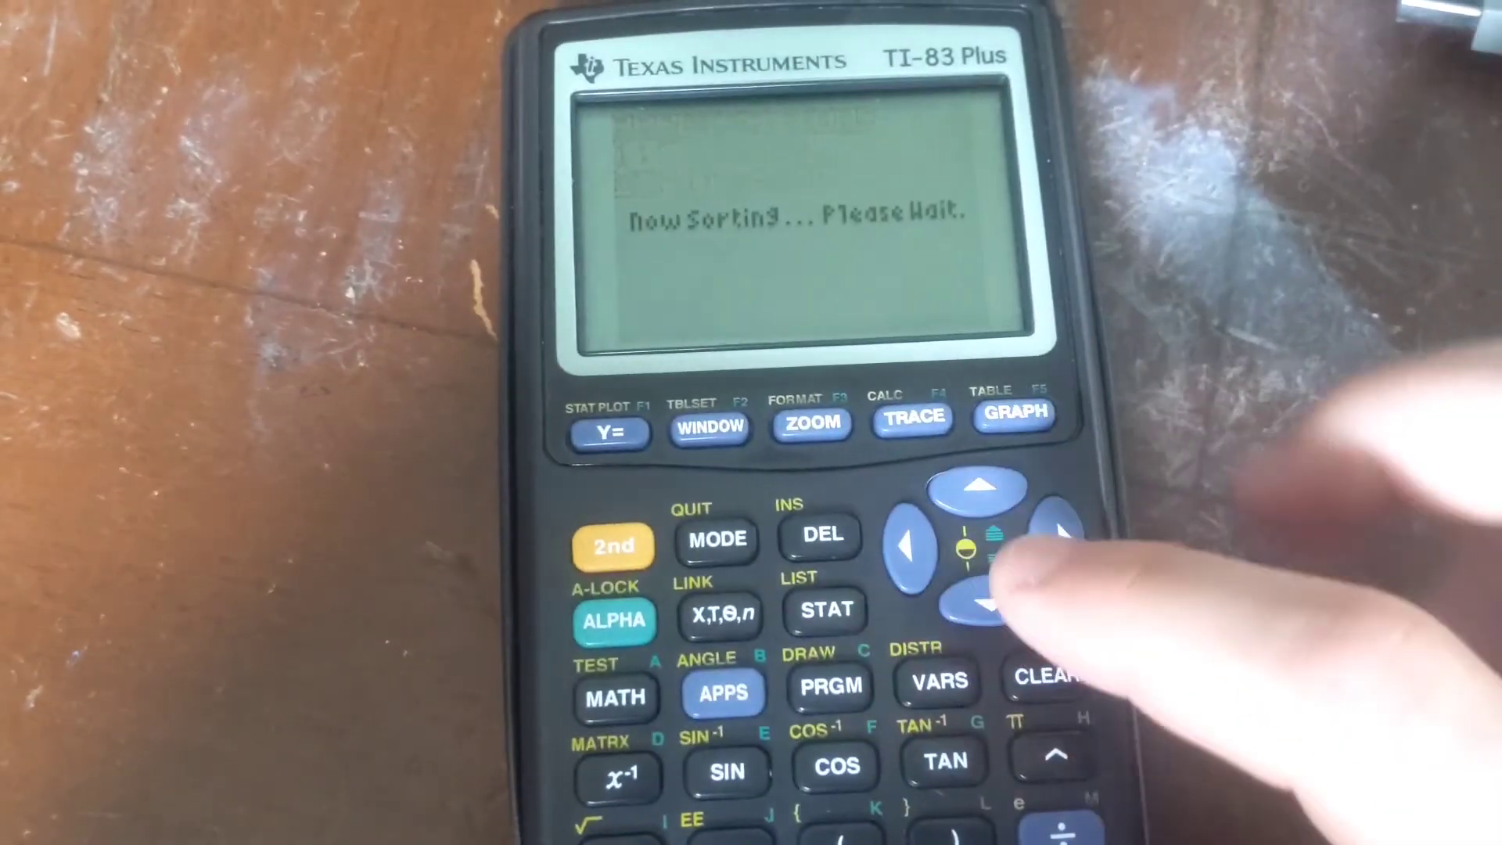
pyautogui.click(739, 571)
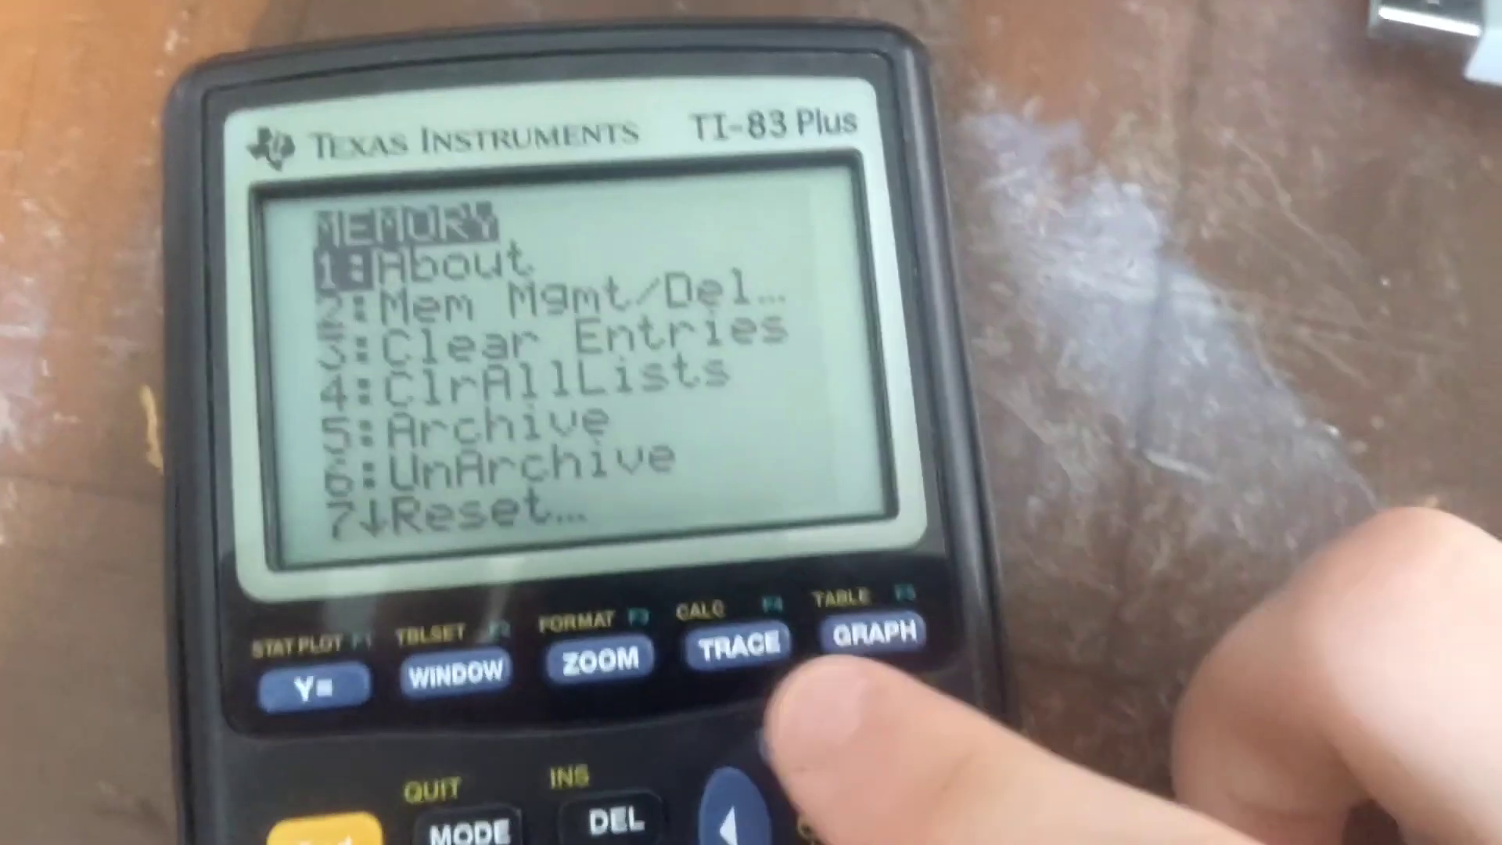
# Step: Open Mem Mgmt/Del, list All variables, and scroll down to DOOM at 16163 bytes
pyautogui.press('Down')
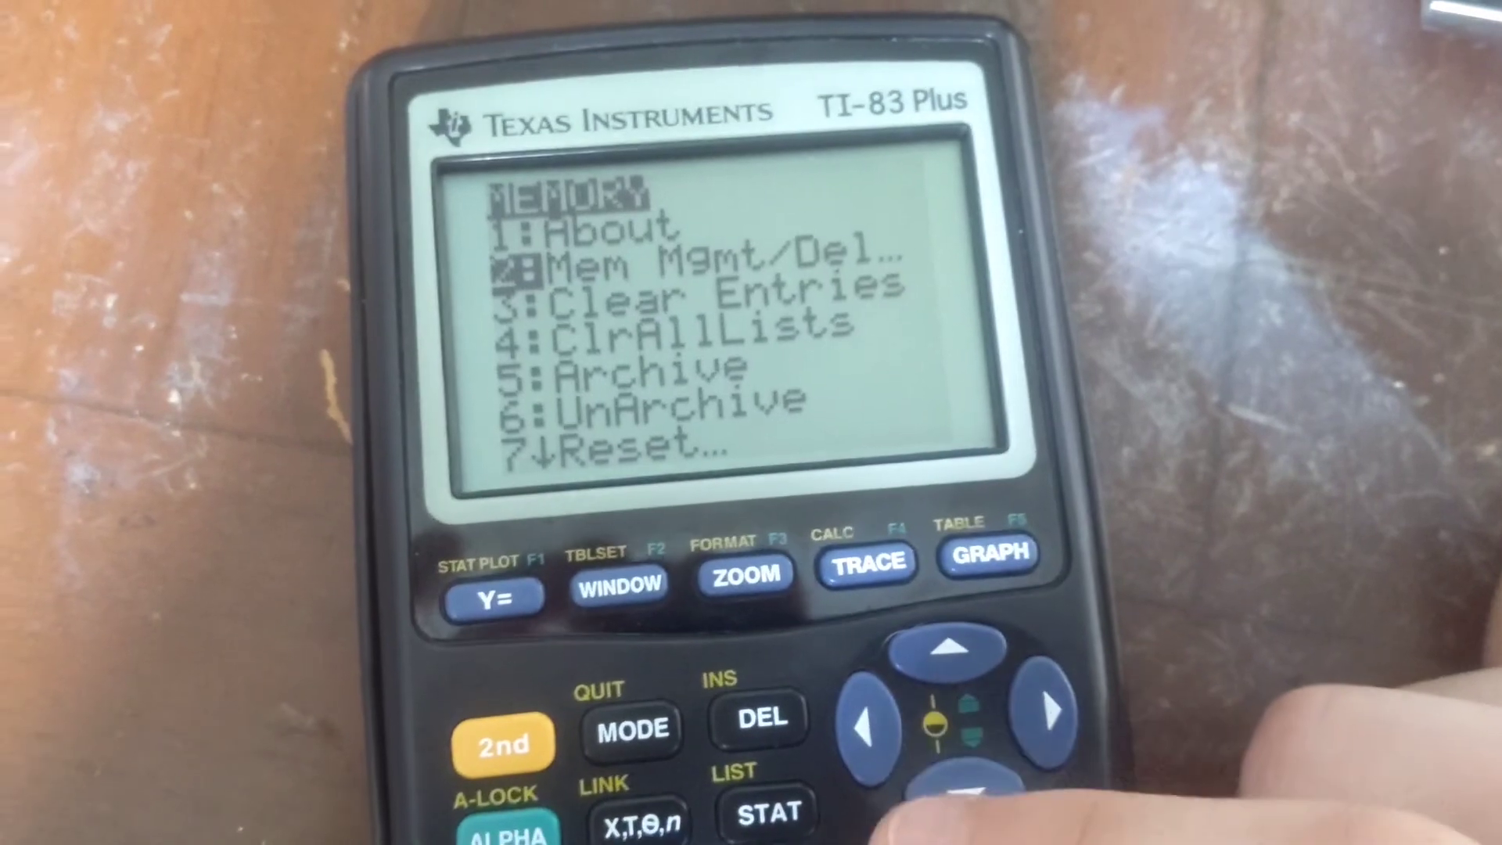
pyautogui.press('Return')
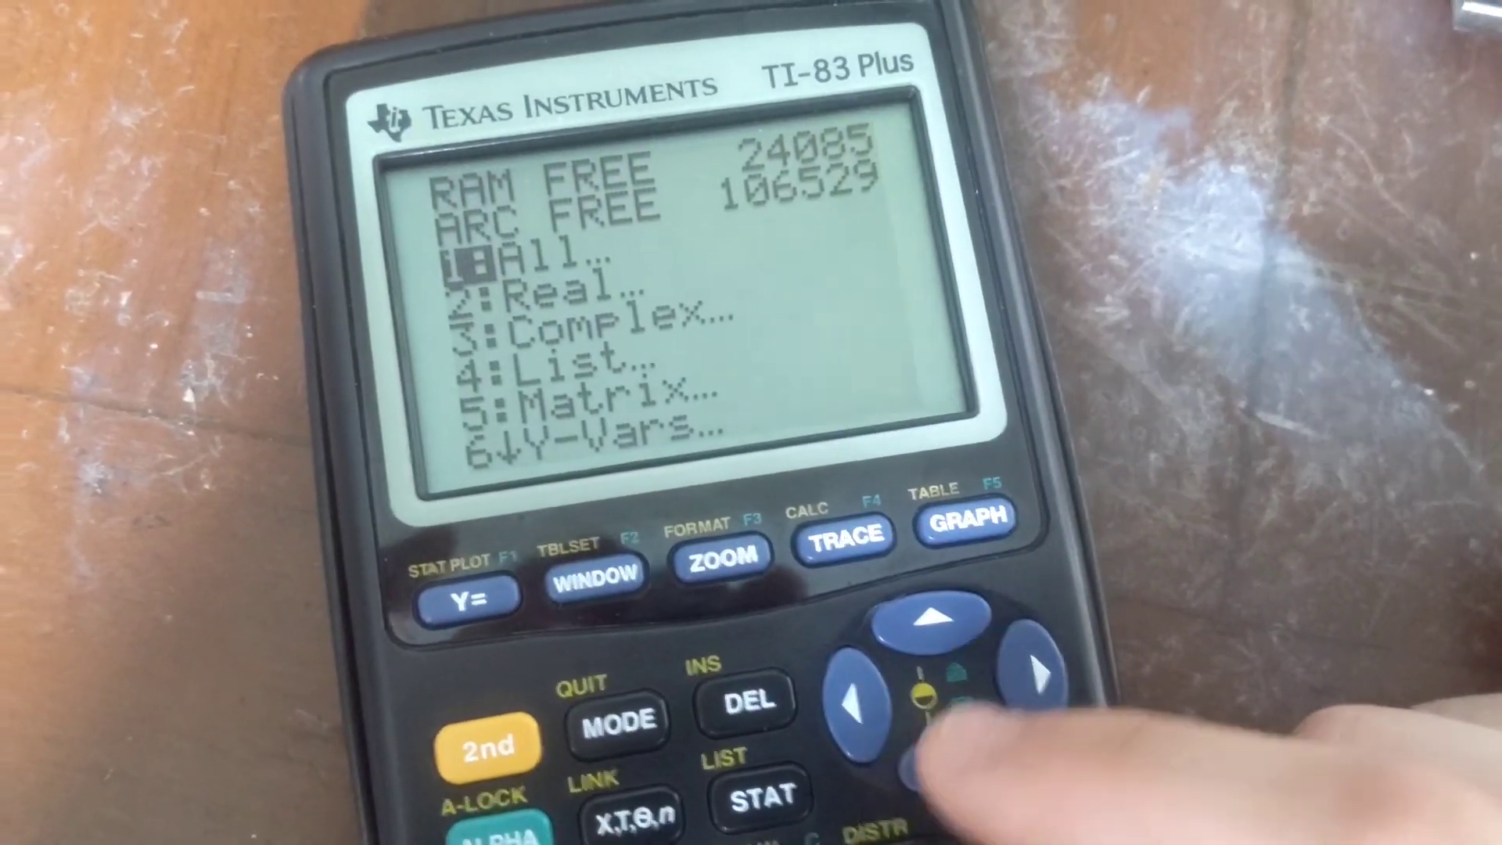
pyautogui.press('Return')
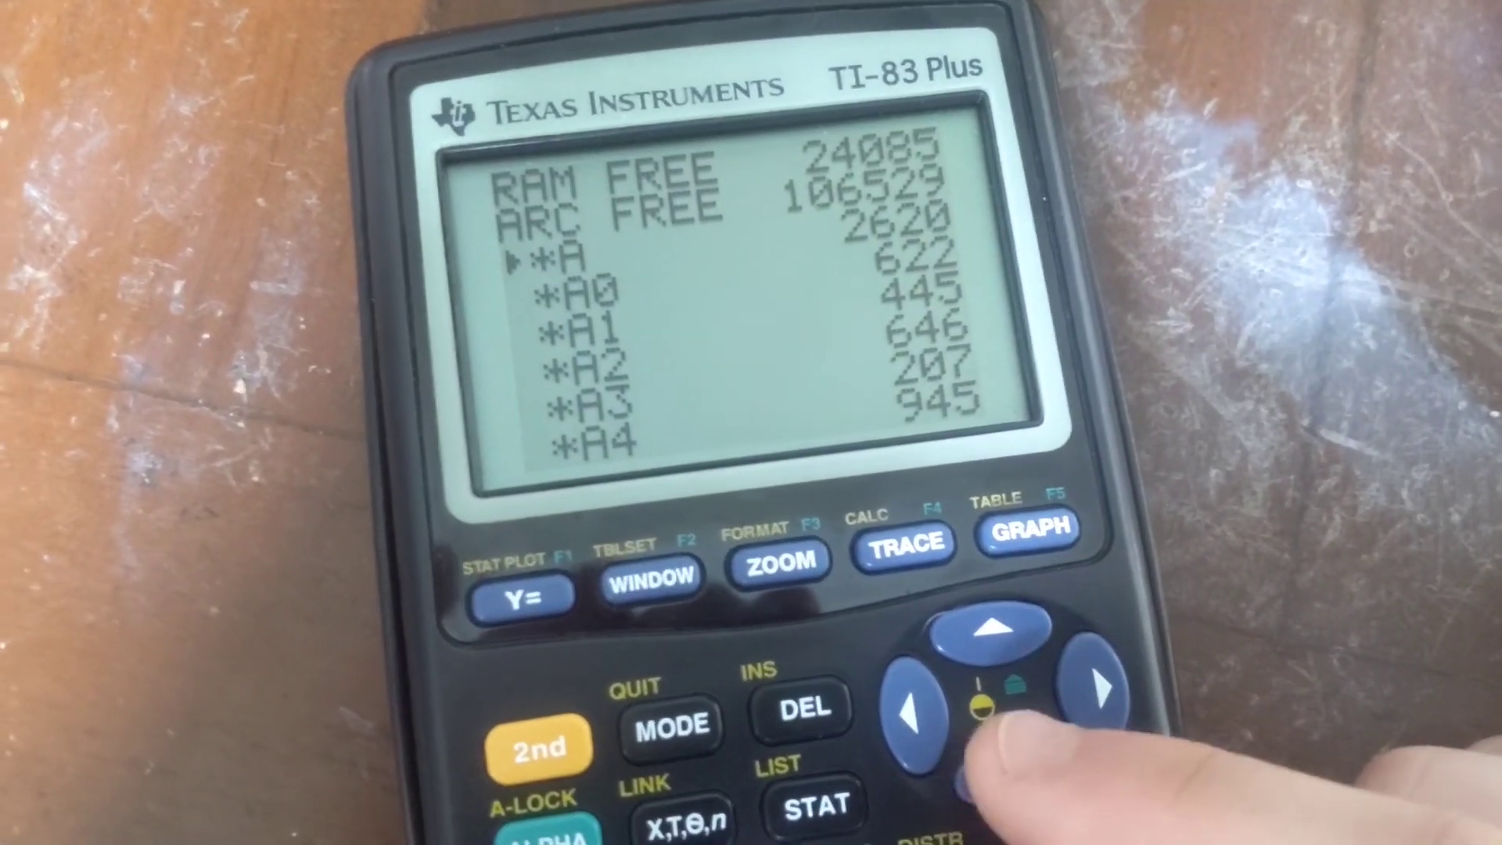
pyautogui.press('Down')
pyautogui.press('Down')
pyautogui.press('Down')
pyautogui.press('Down')
pyautogui.press('Down')
pyautogui.press('Down')
pyautogui.press('Down')
pyautogui.press('Down')
pyautogui.press('Down')
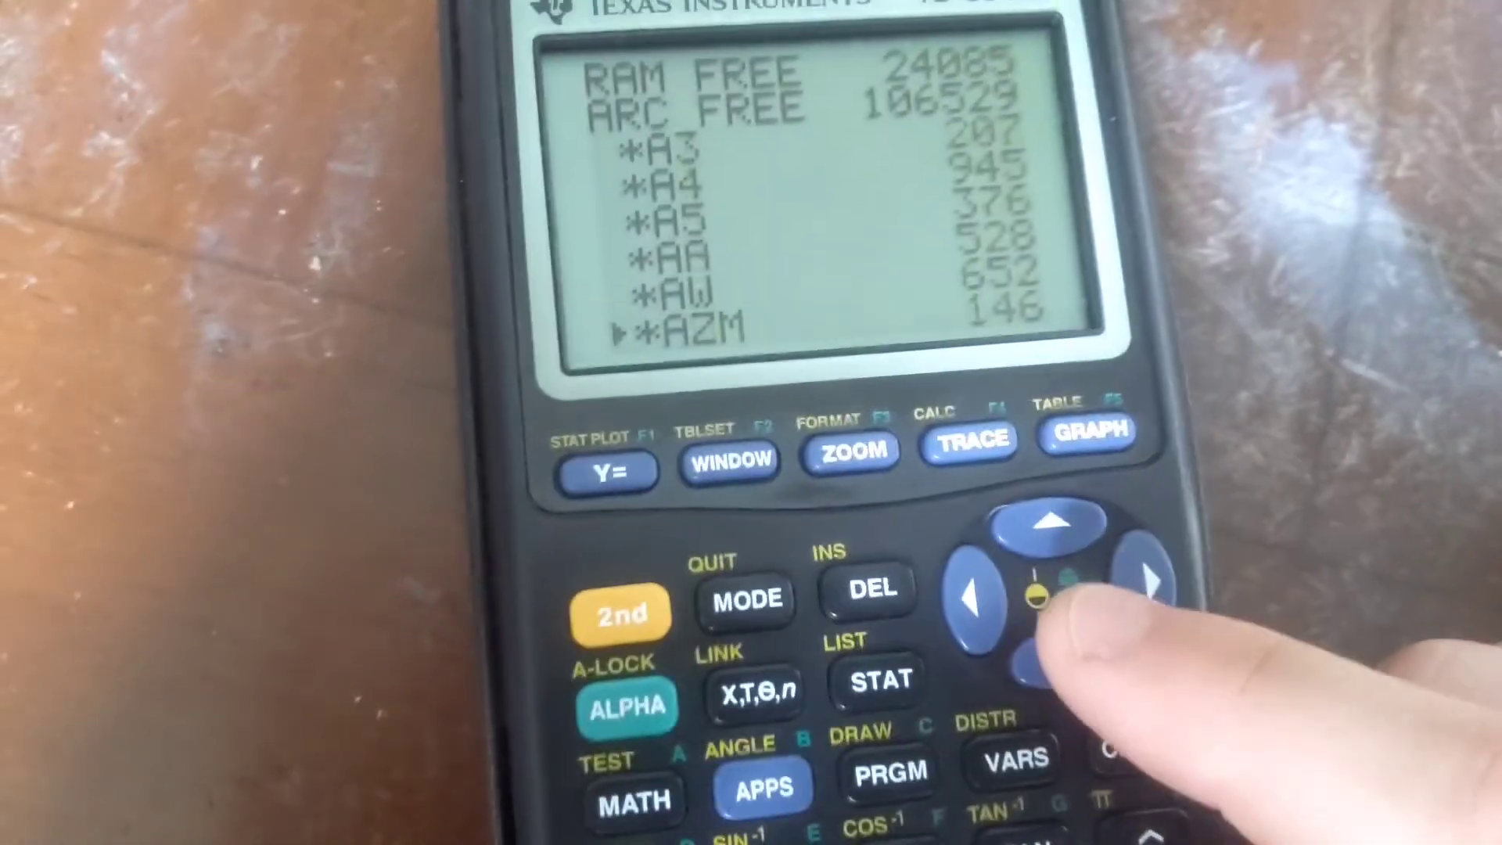
pyautogui.press('Down')
pyautogui.press('Down')
pyautogui.press('Down')
pyautogui.press('Down')
pyautogui.press('Down')
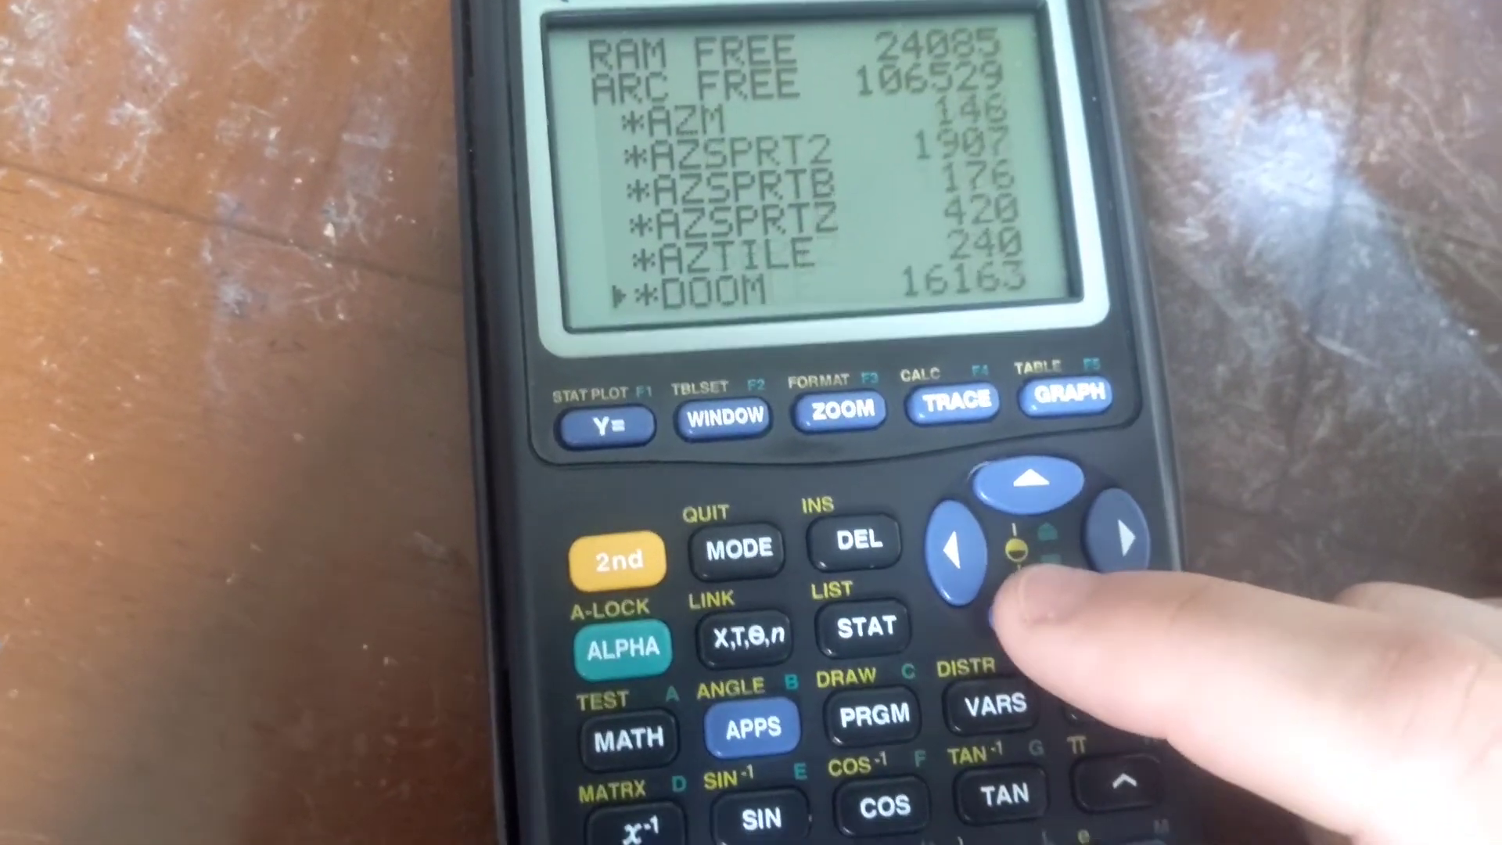